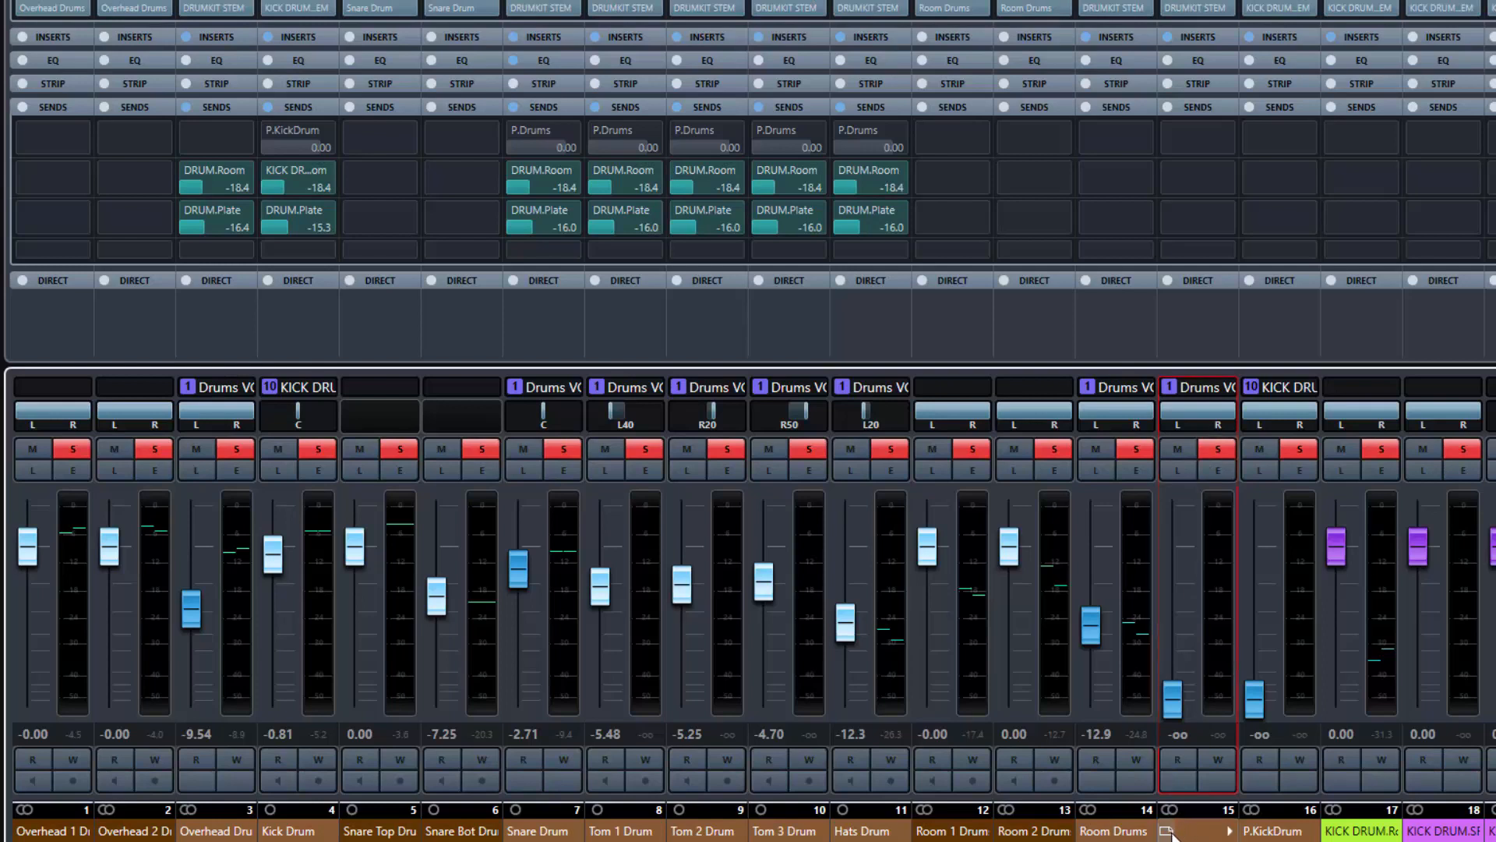
# Activate the parallel send on the Kick Drum, Snare Drum, Tom 1, Tom 2, Tom 3 and Hats channels with P.Drums selected.
pyautogui.click(1204, 837)
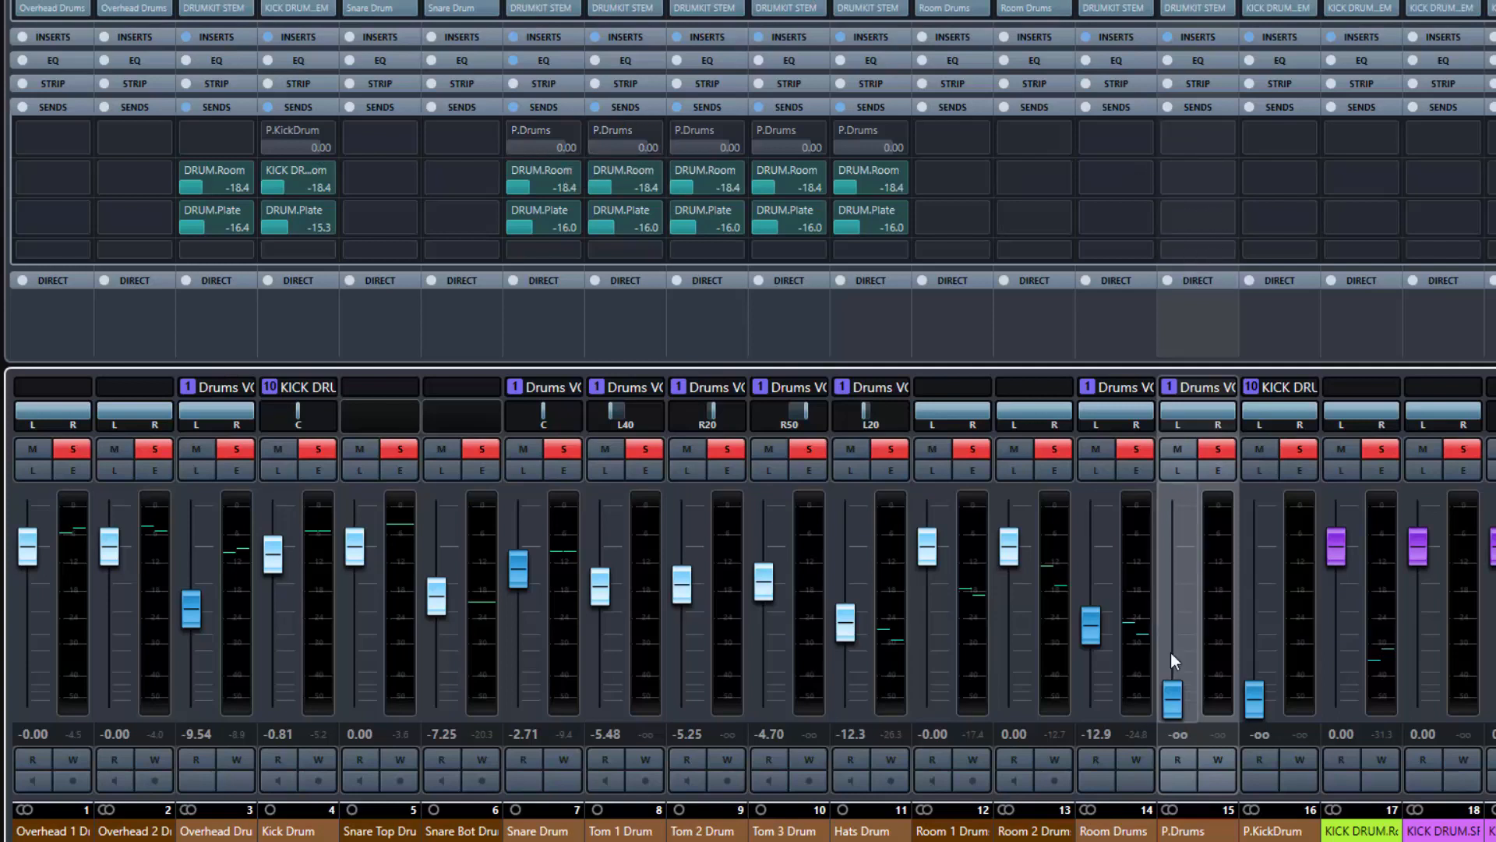
pyautogui.moveTo(1171, 704)
pyautogui.mouseDown()
pyautogui.moveTo(1177, 665)
pyautogui.moveTo(1187, 727)
pyautogui.mouseUp()
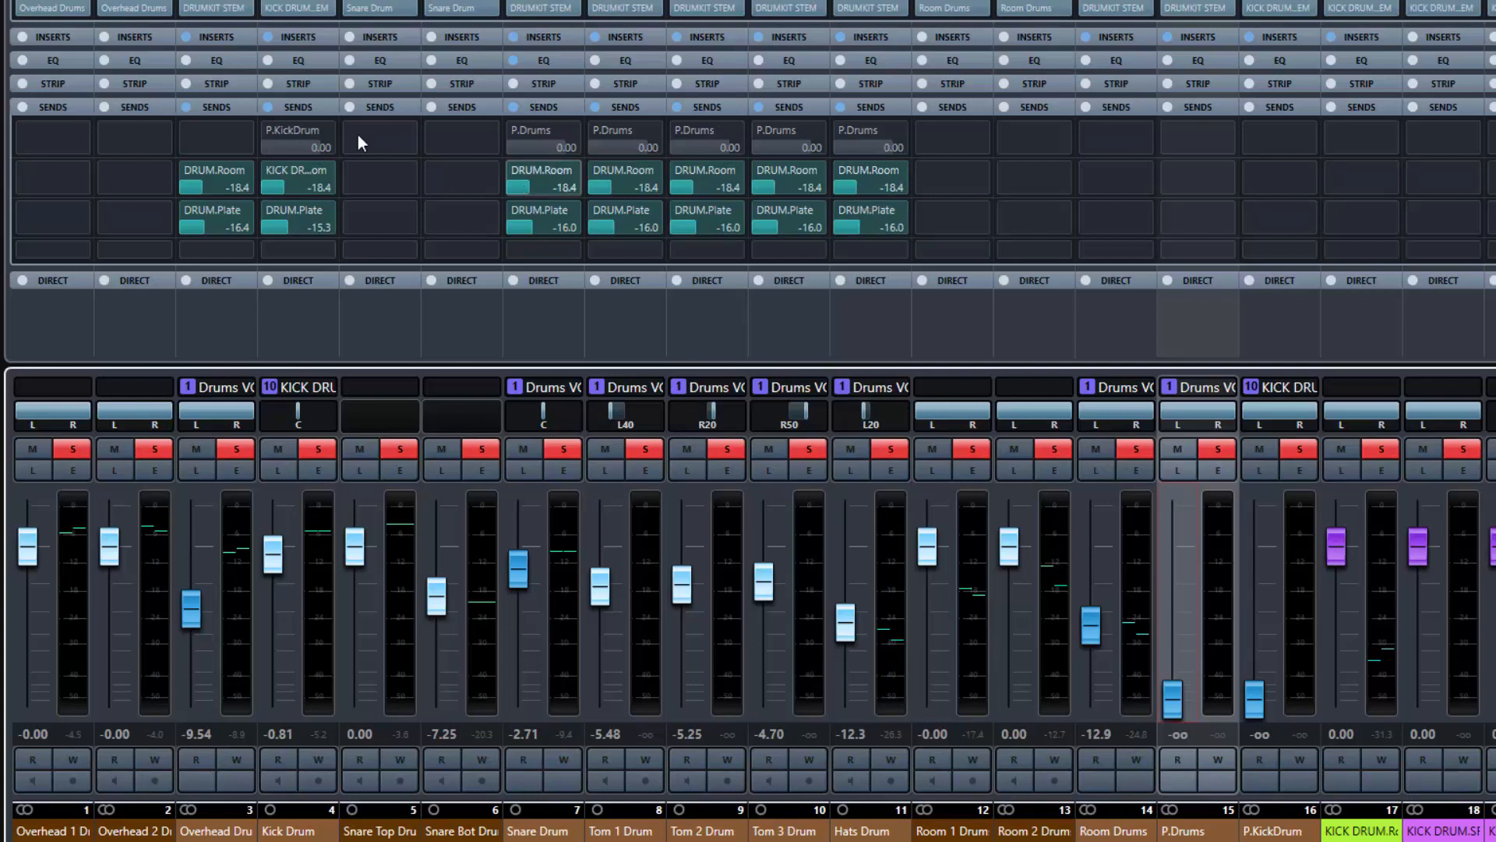
pyautogui.click(268, 129)
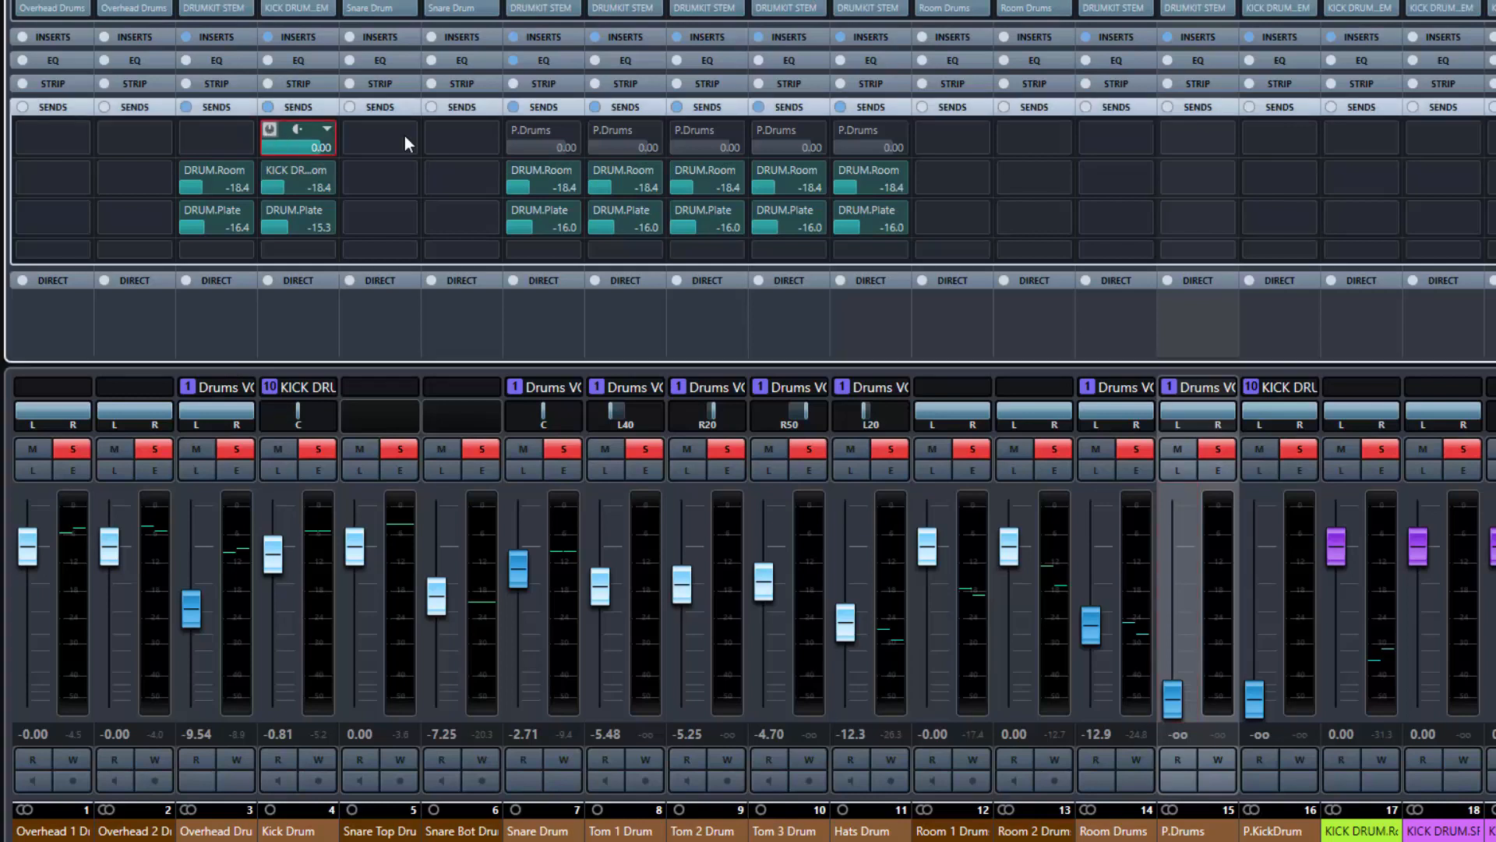
pyautogui.click(514, 129)
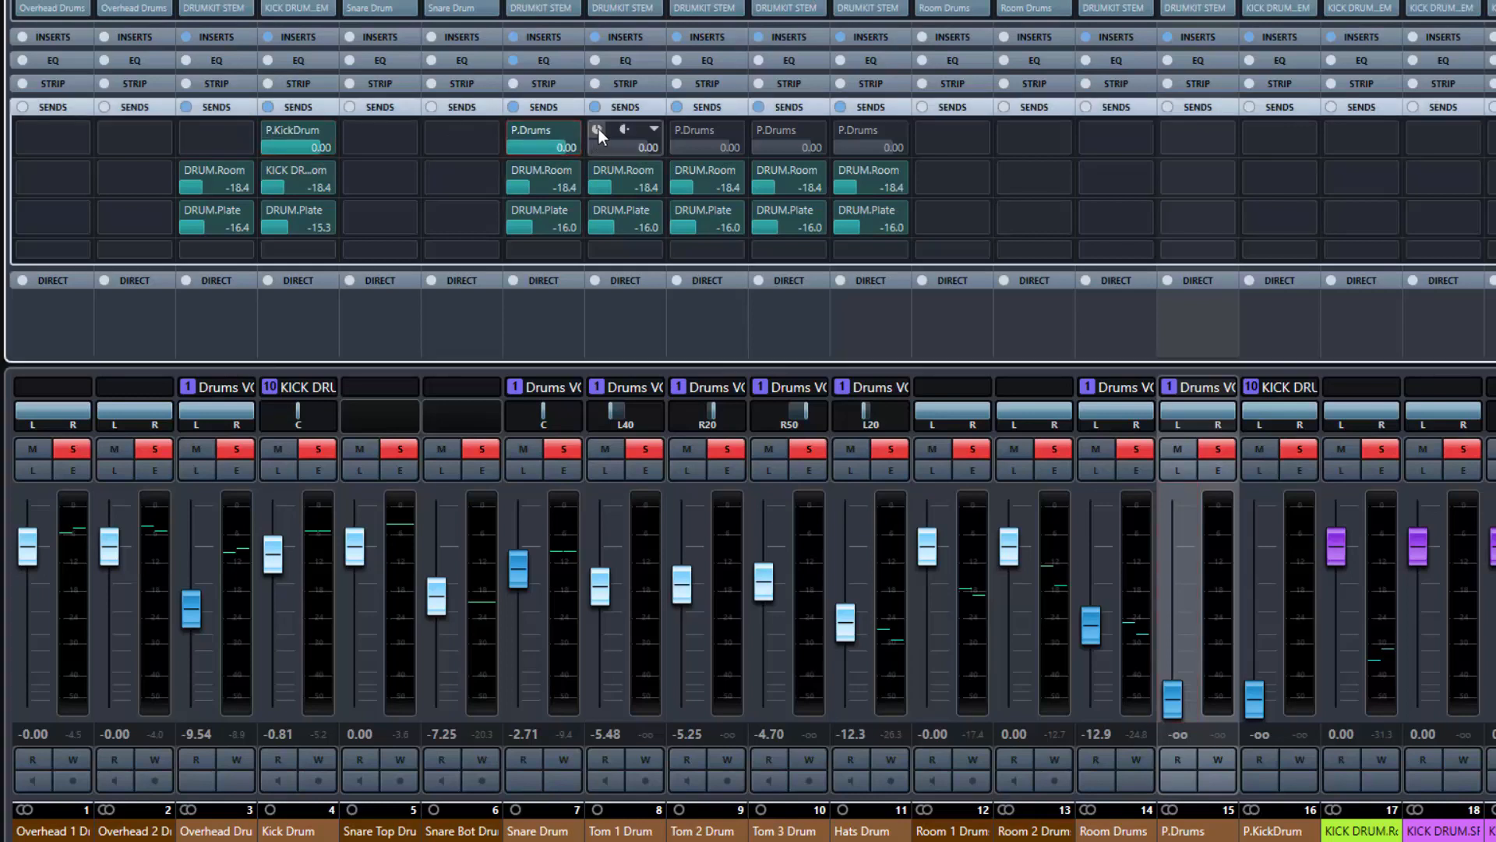
pyautogui.click(597, 129)
pyautogui.click(679, 130)
pyautogui.click(760, 129)
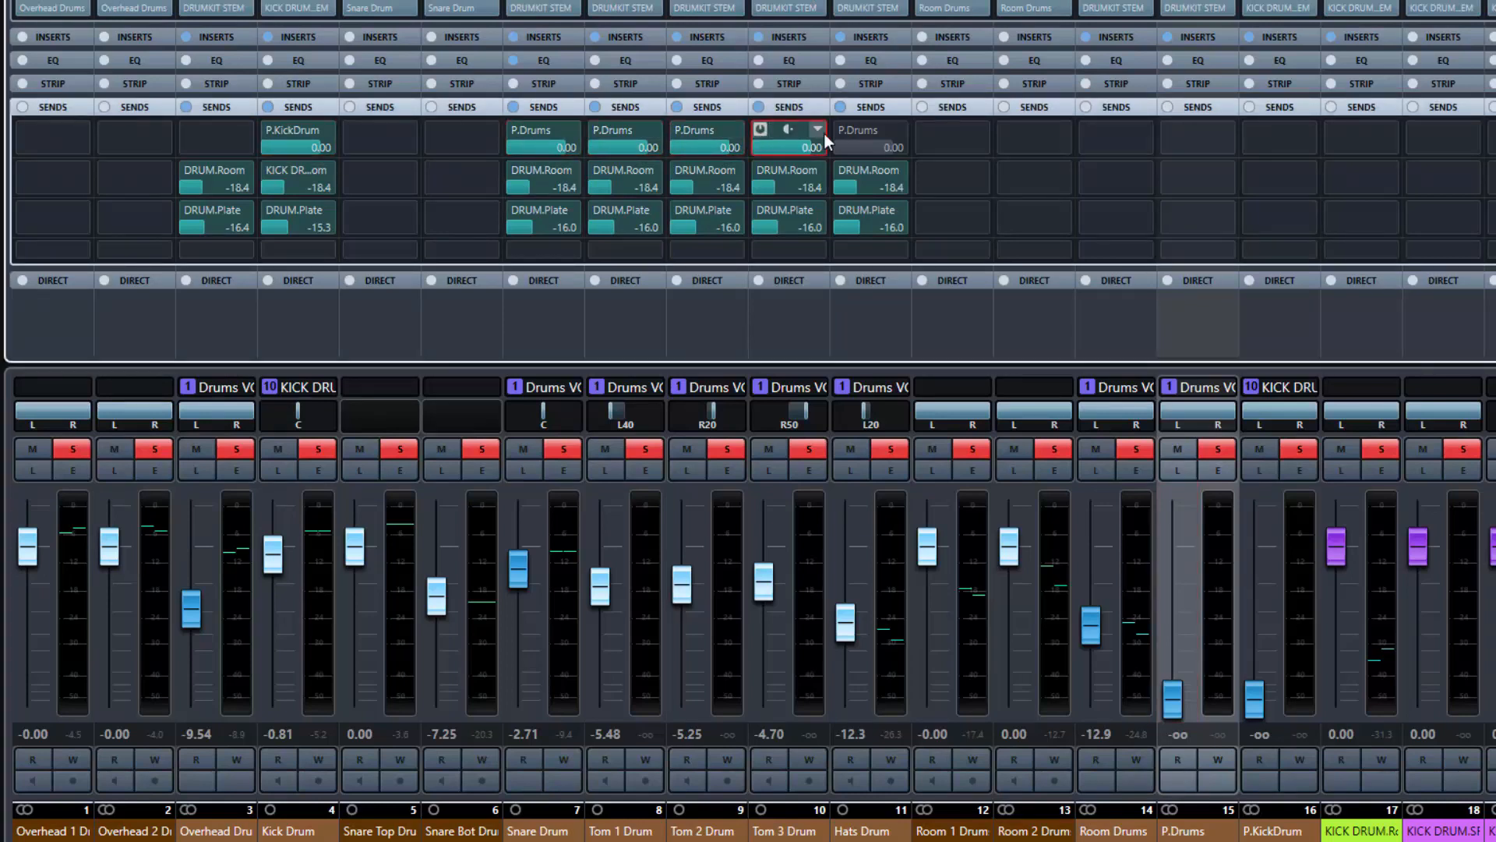
pyautogui.click(840, 130)
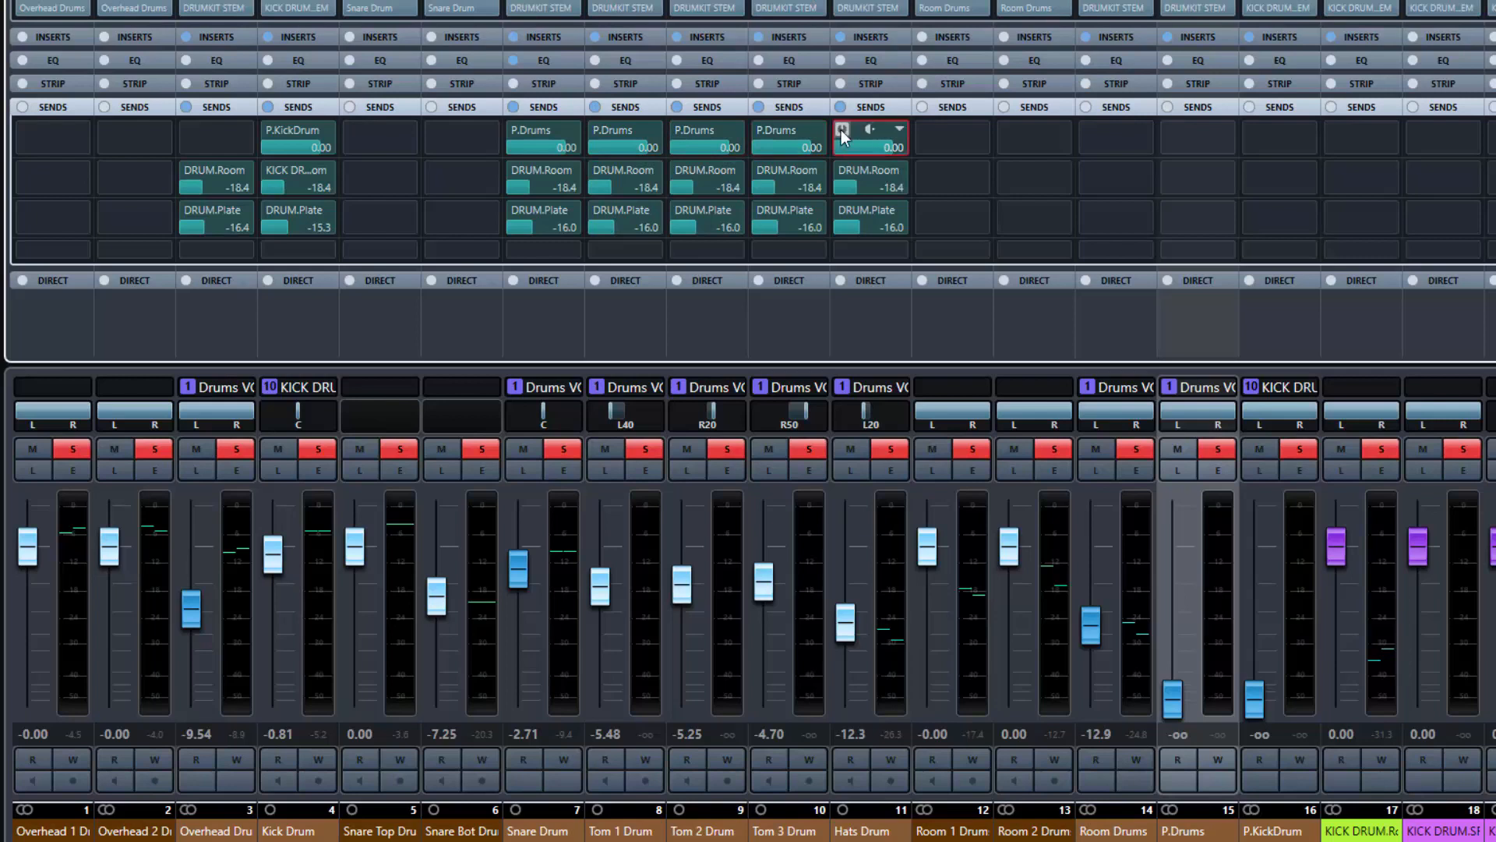
pyautogui.click(1179, 704)
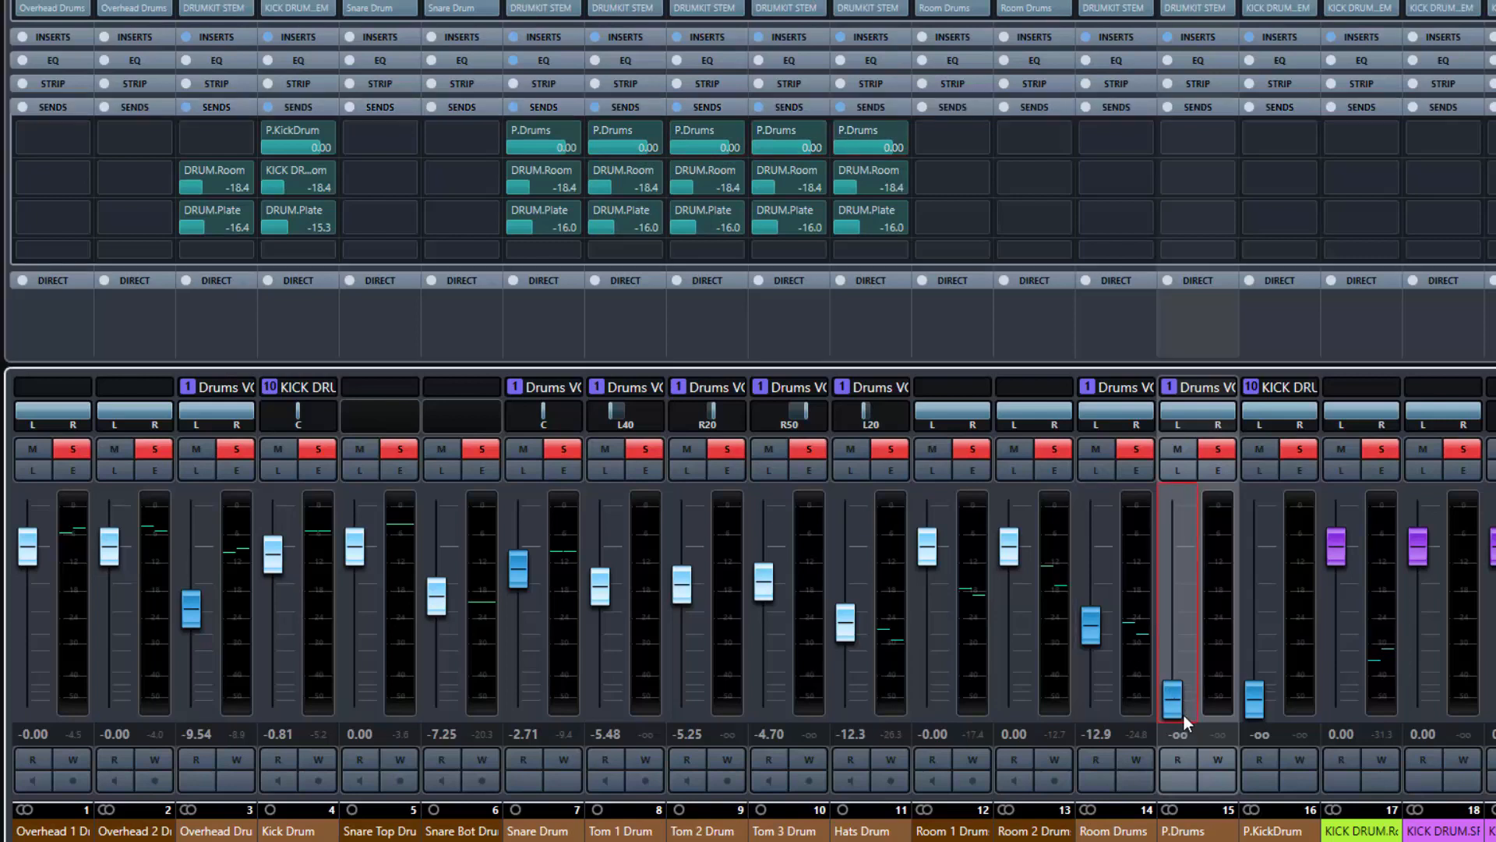
# Show the channel inserts and open the UAD dbx 160 compressor on P.Drums, placed clear of its insert slots.
pyautogui.click(1194, 36)
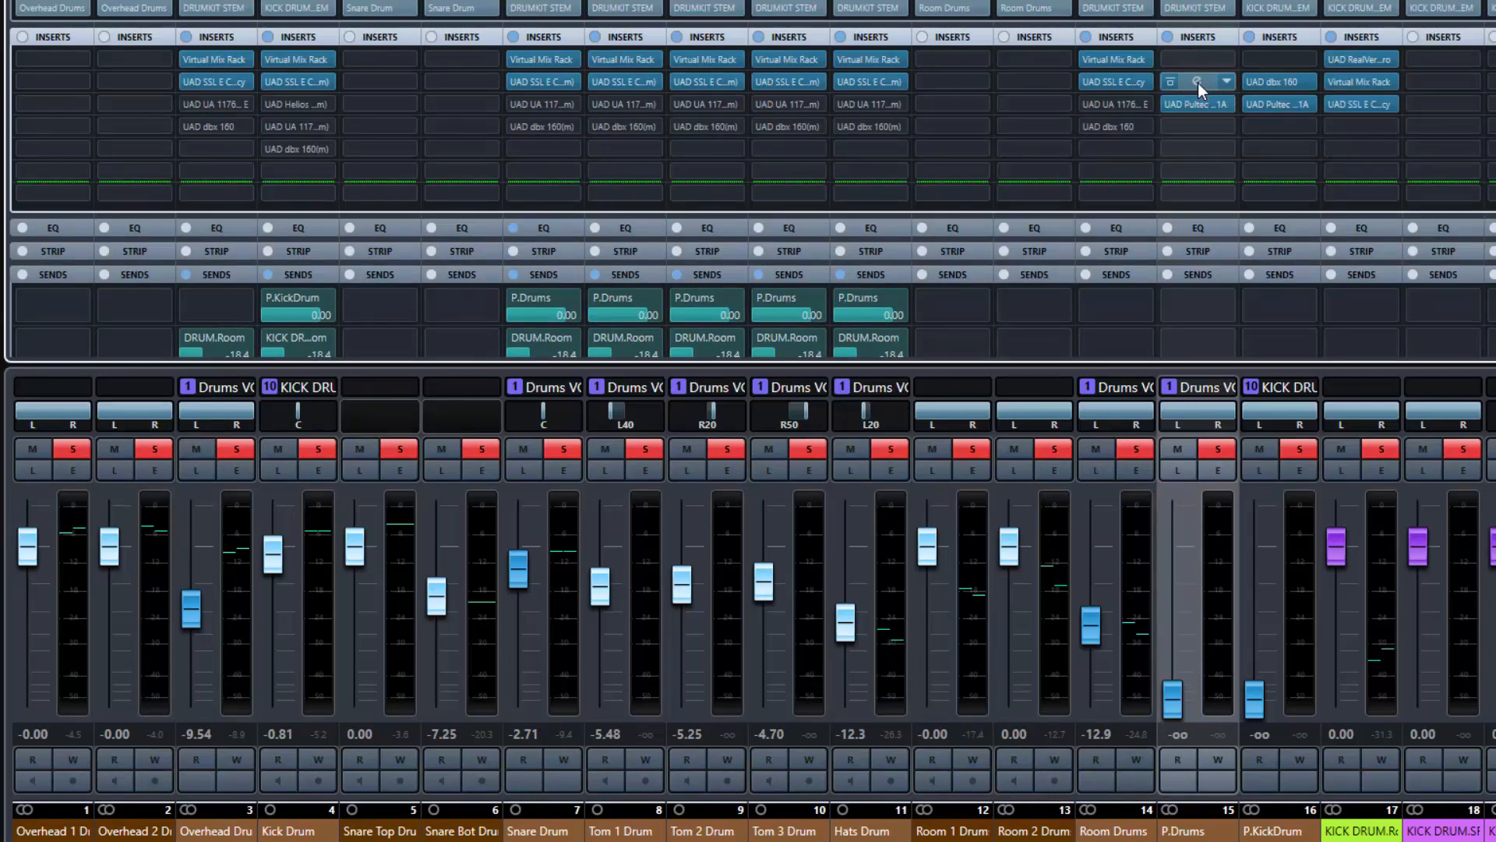
pyautogui.click(1198, 82)
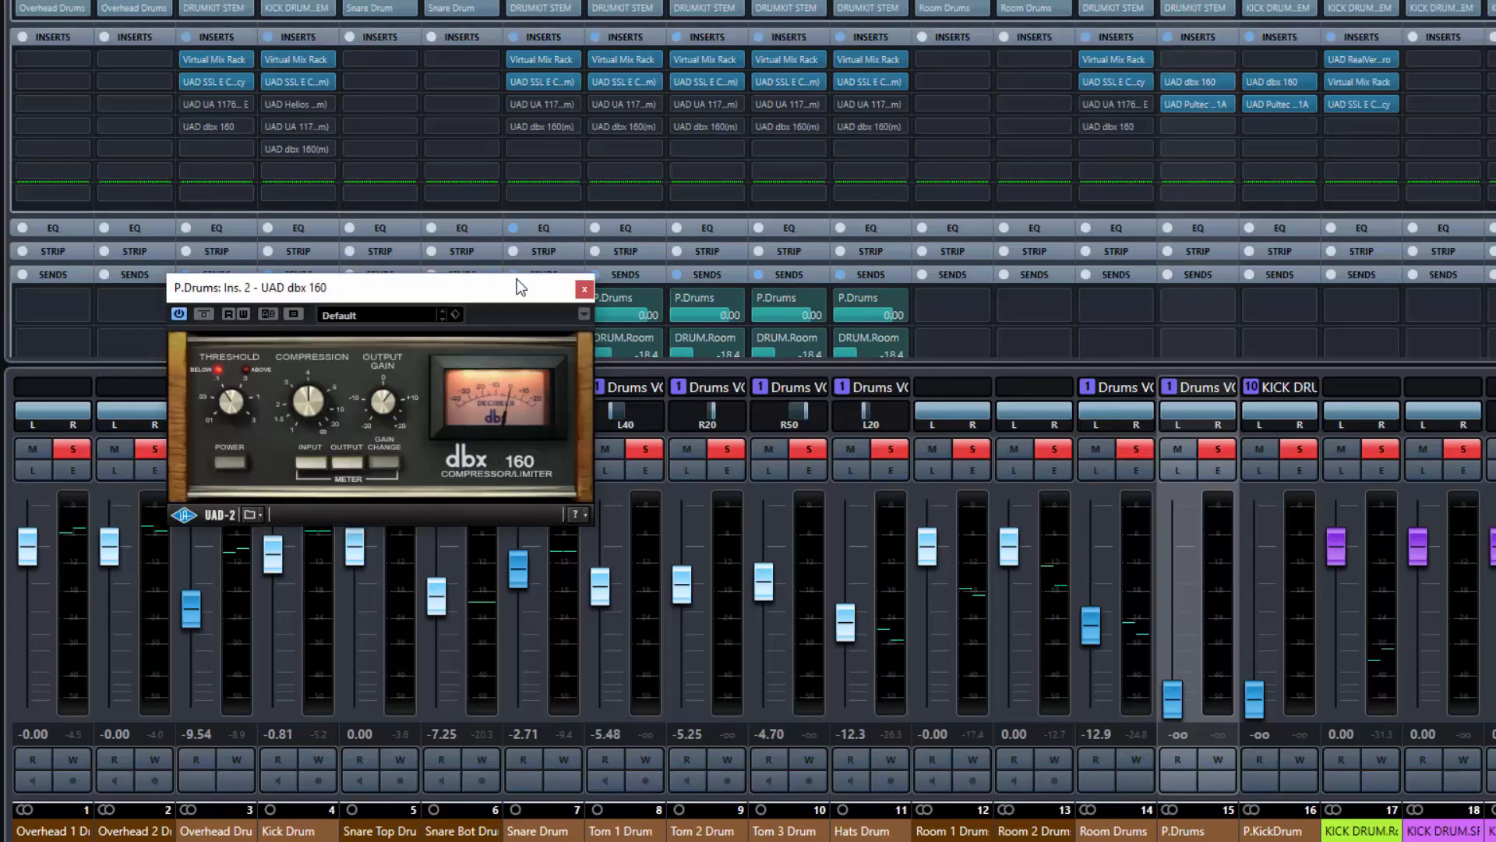
pyautogui.moveTo(520, 287); pyautogui.dragTo(988, 124)
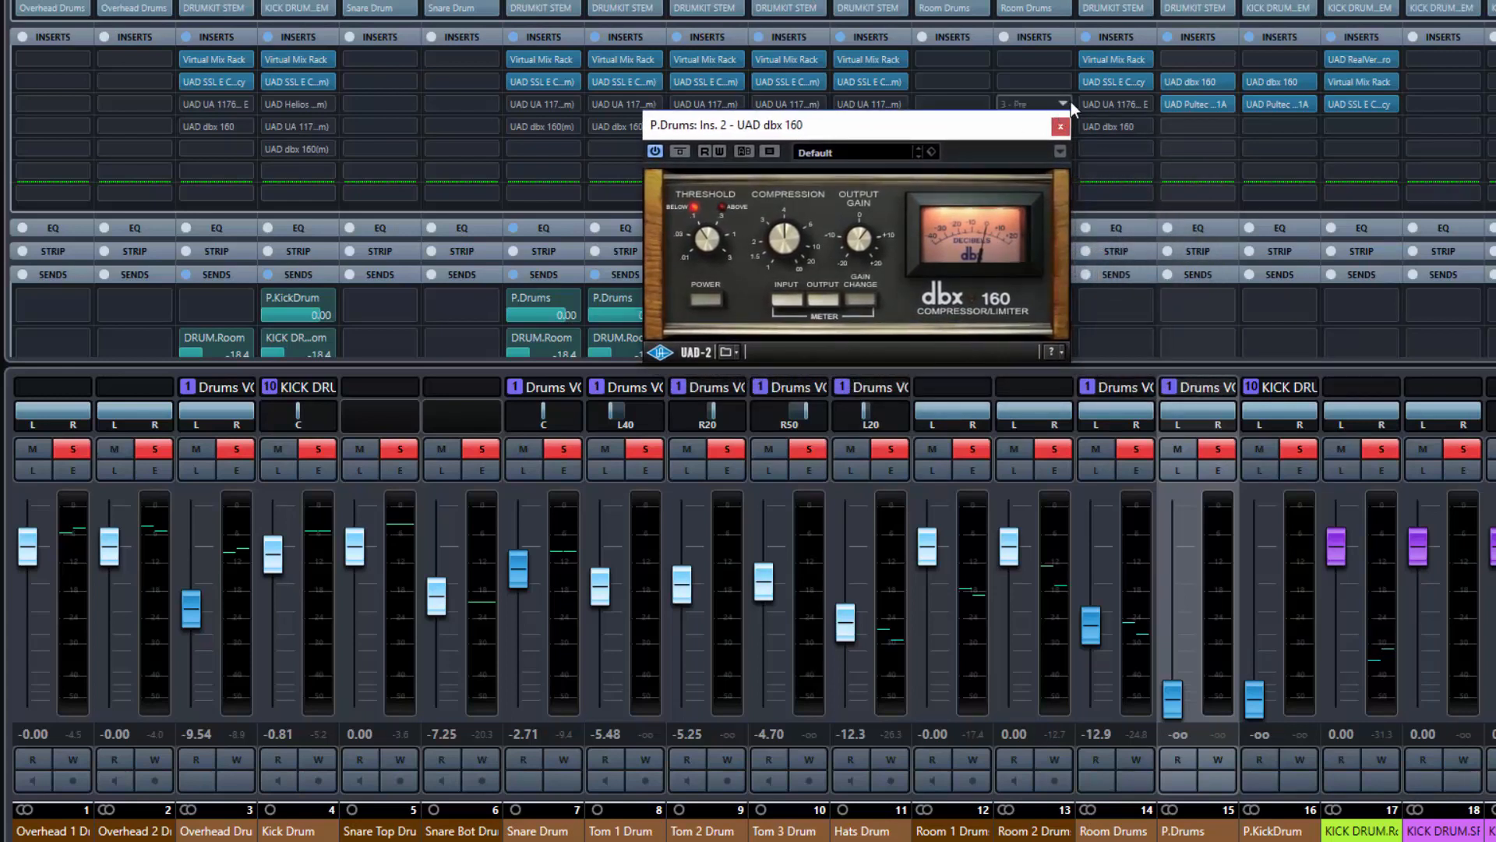
# Open the UAD Pultec EQP-1A on P.Drums, examine its equalizer settings and close it.
pyautogui.moveTo(1199, 99)
pyautogui.click(1202, 103)
pyautogui.doubleClick(1202, 103)
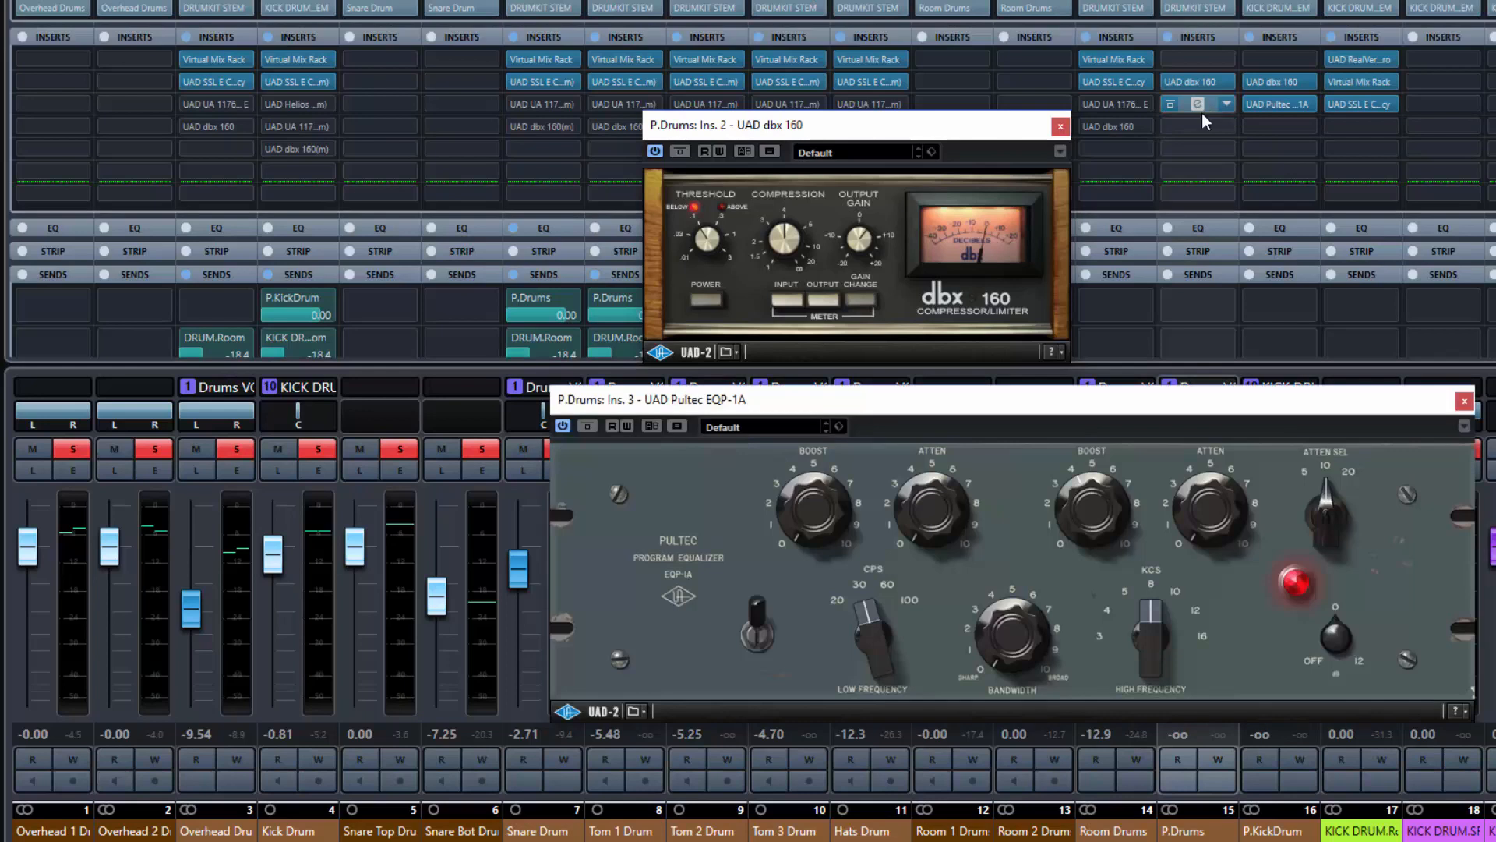
pyautogui.moveTo(1084, 404); pyautogui.dragTo(1046, 454)
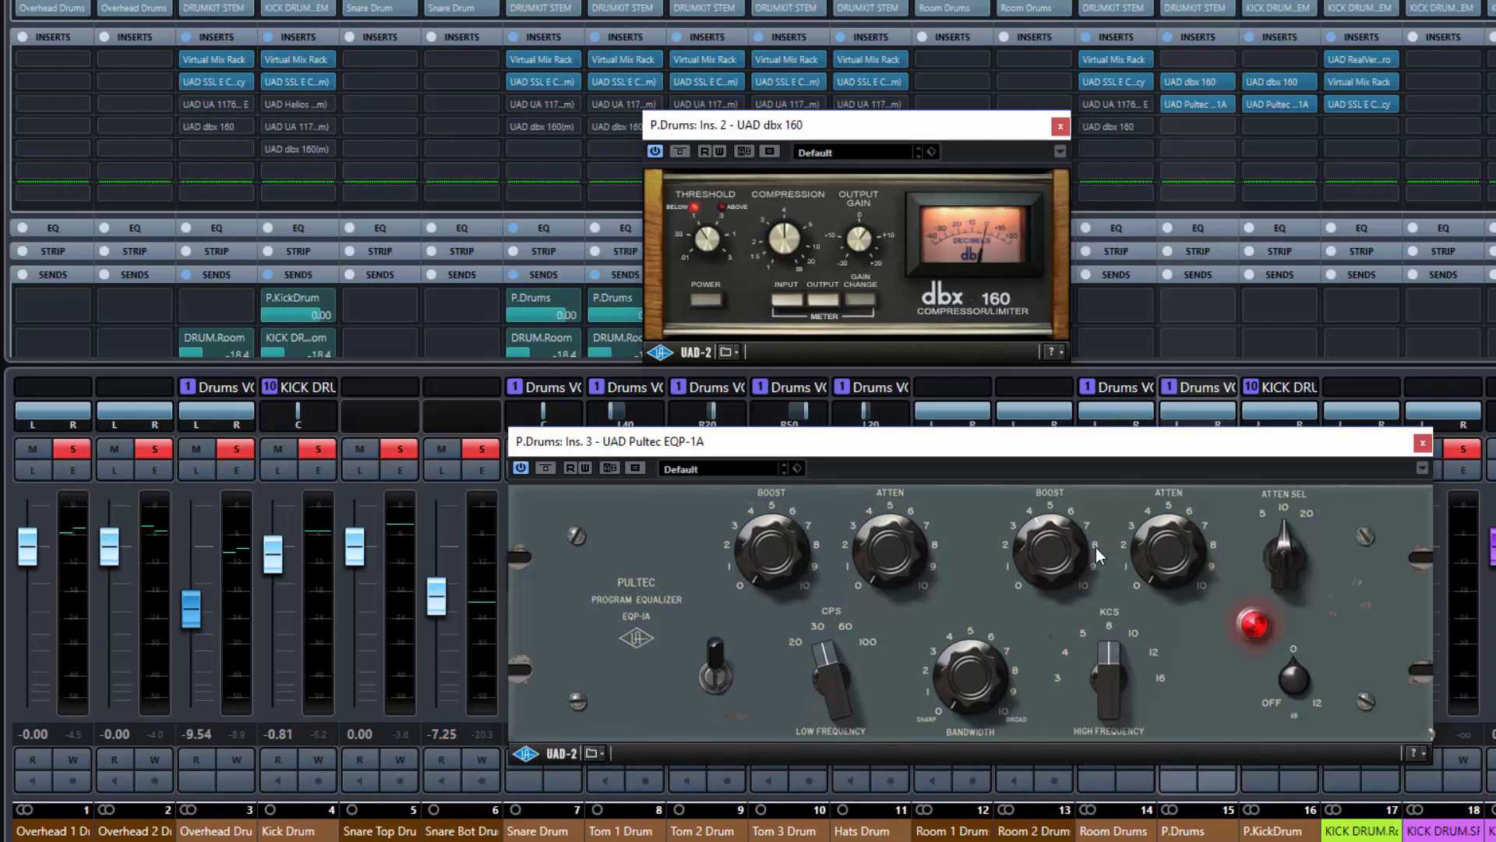
pyautogui.click(1421, 445)
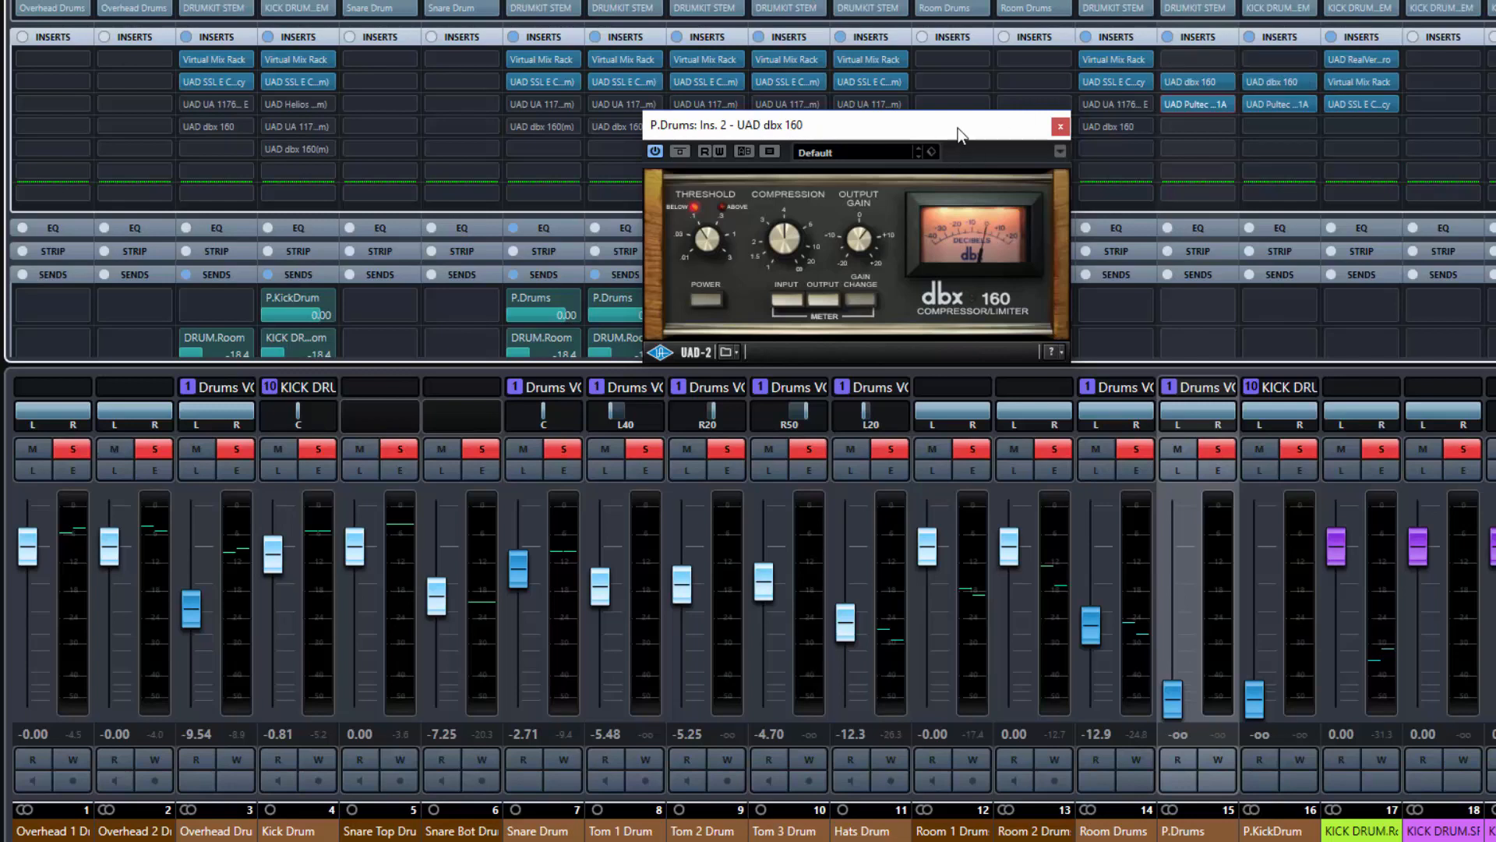
# Deactivate the P.Drums sends on the Snare, Tom 1, Tom 2, Tom 3 and Hats channels, keeping the dbx 160 open.
pyautogui.moveTo(957, 127); pyautogui.dragTo(989, 180)
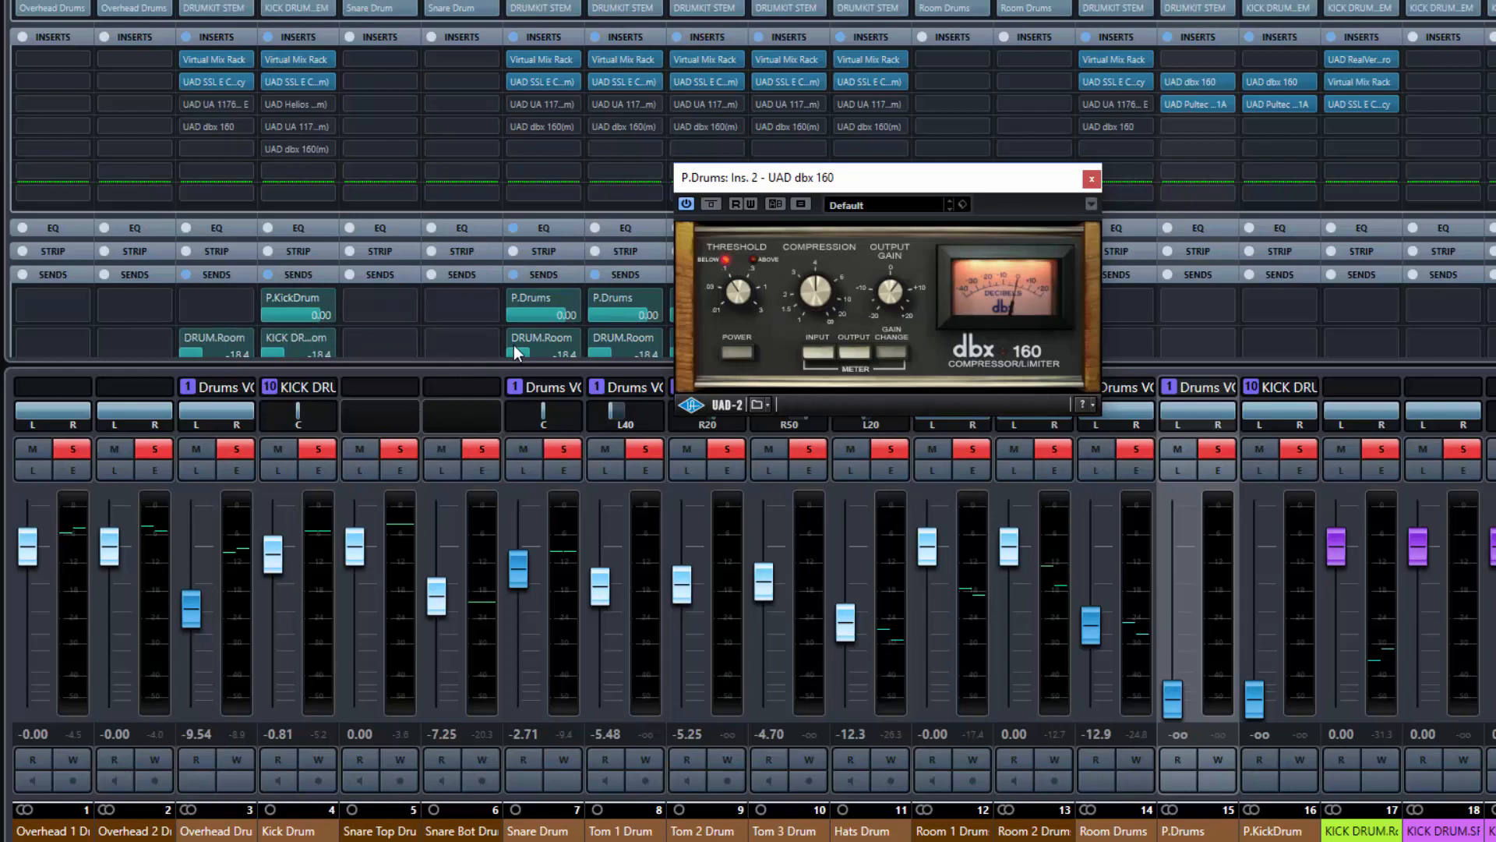
pyautogui.moveTo(784, 179); pyautogui.dragTo(812, 415)
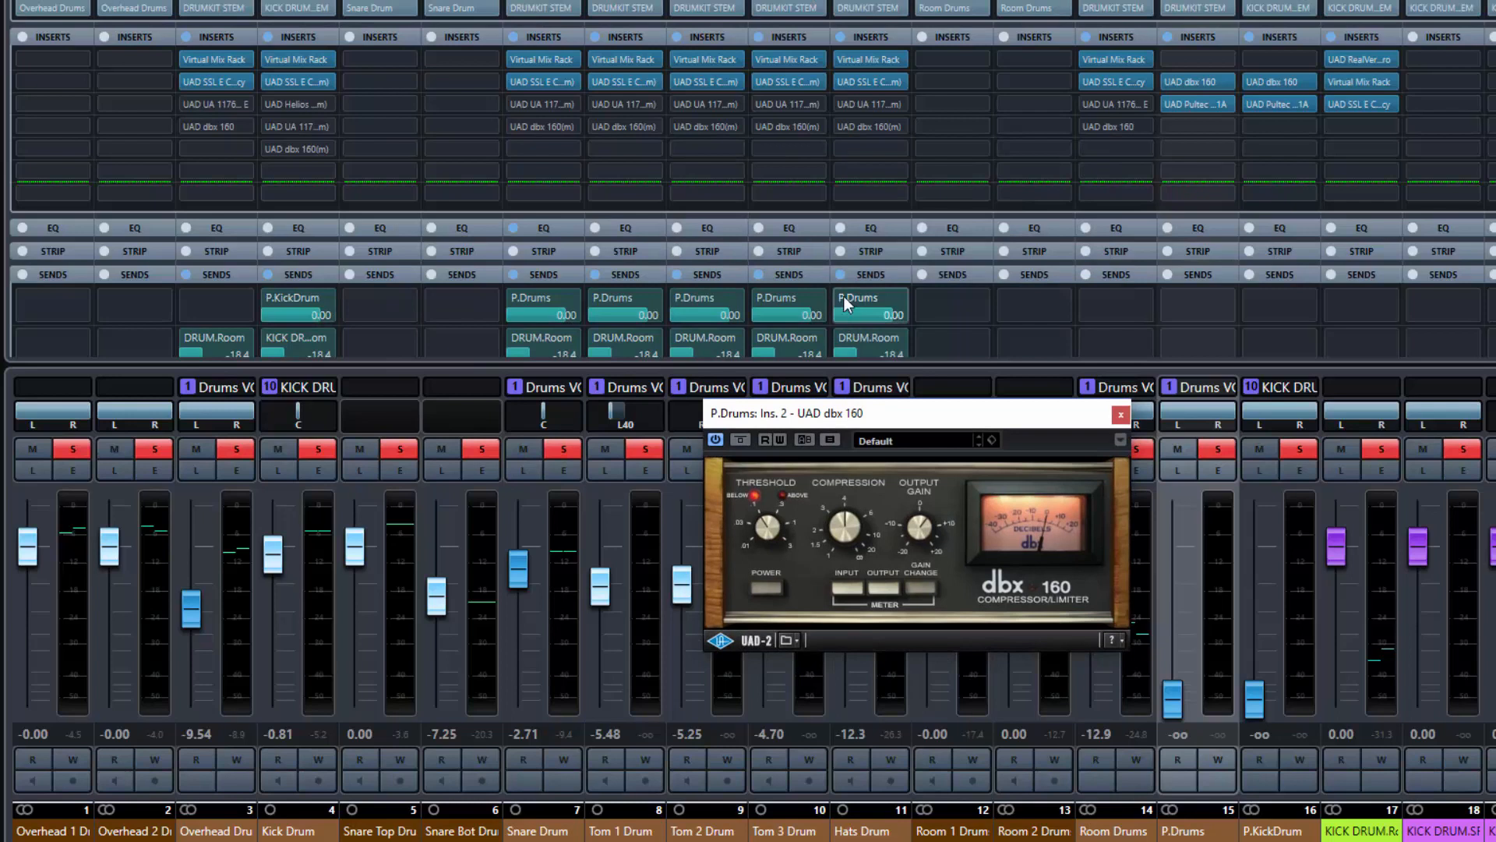
pyautogui.click(761, 296)
pyautogui.click(679, 297)
pyautogui.click(597, 297)
pyautogui.click(515, 297)
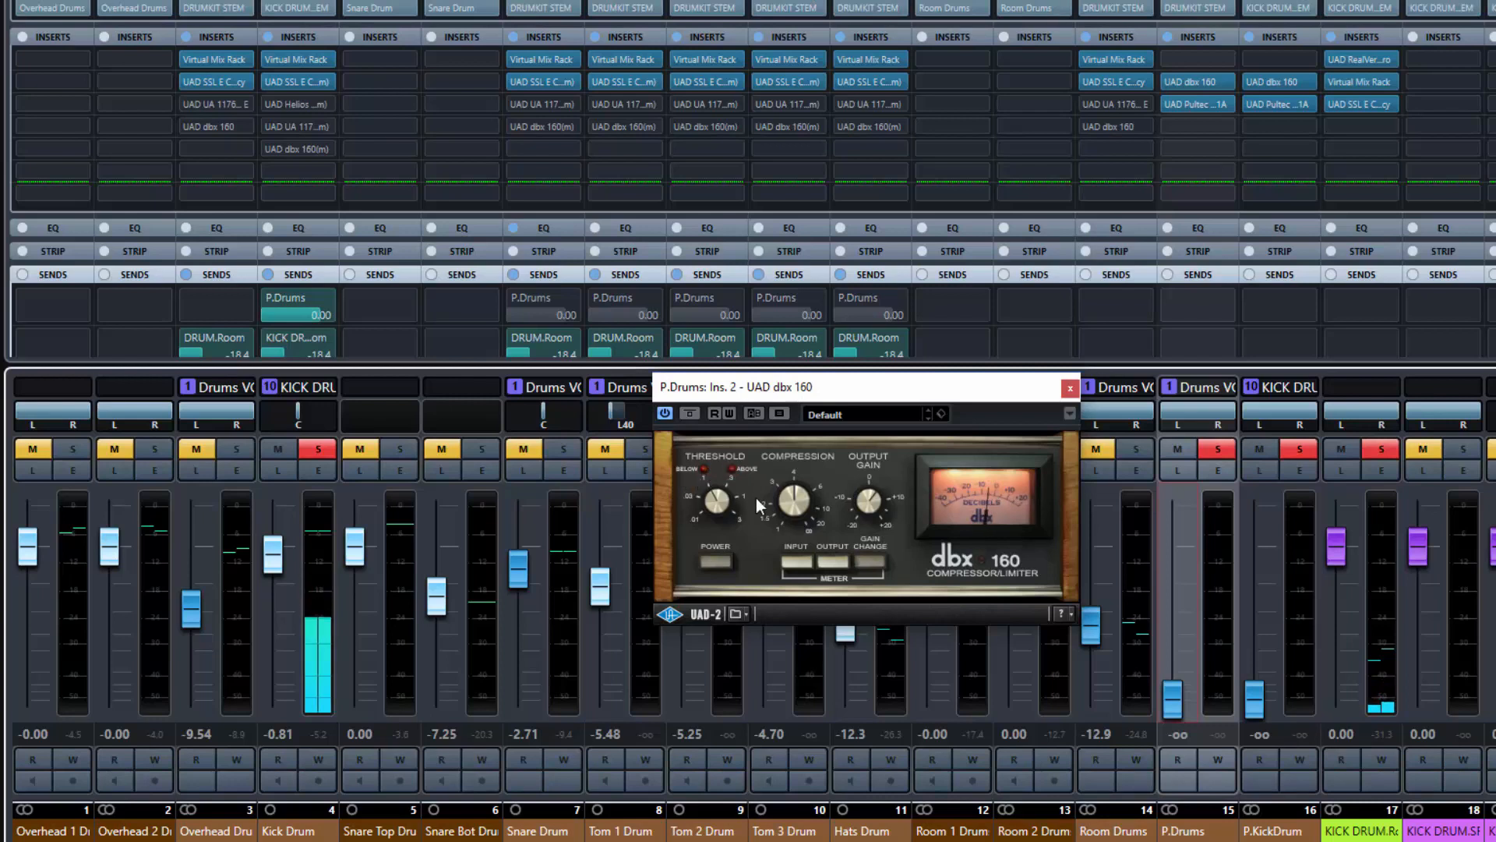
# Adjust the dbx 160 threshold and try the Kick Drum's P.Drums send at -27.8 before resetting it to 0.00.
pyautogui.moveTo(723, 494); pyautogui.dragTo(727, 550)
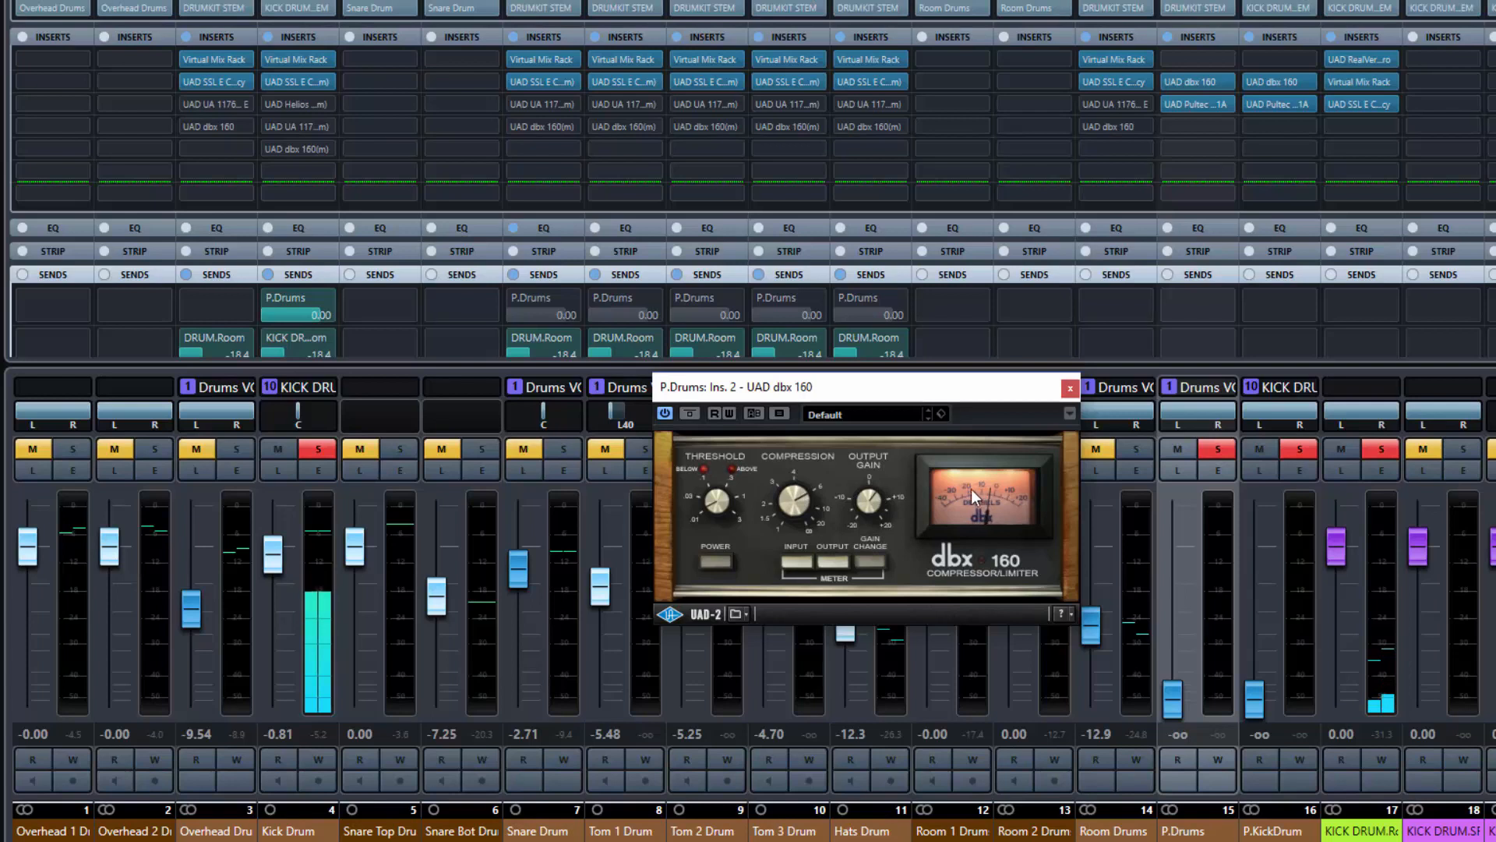
pyautogui.click(323, 316)
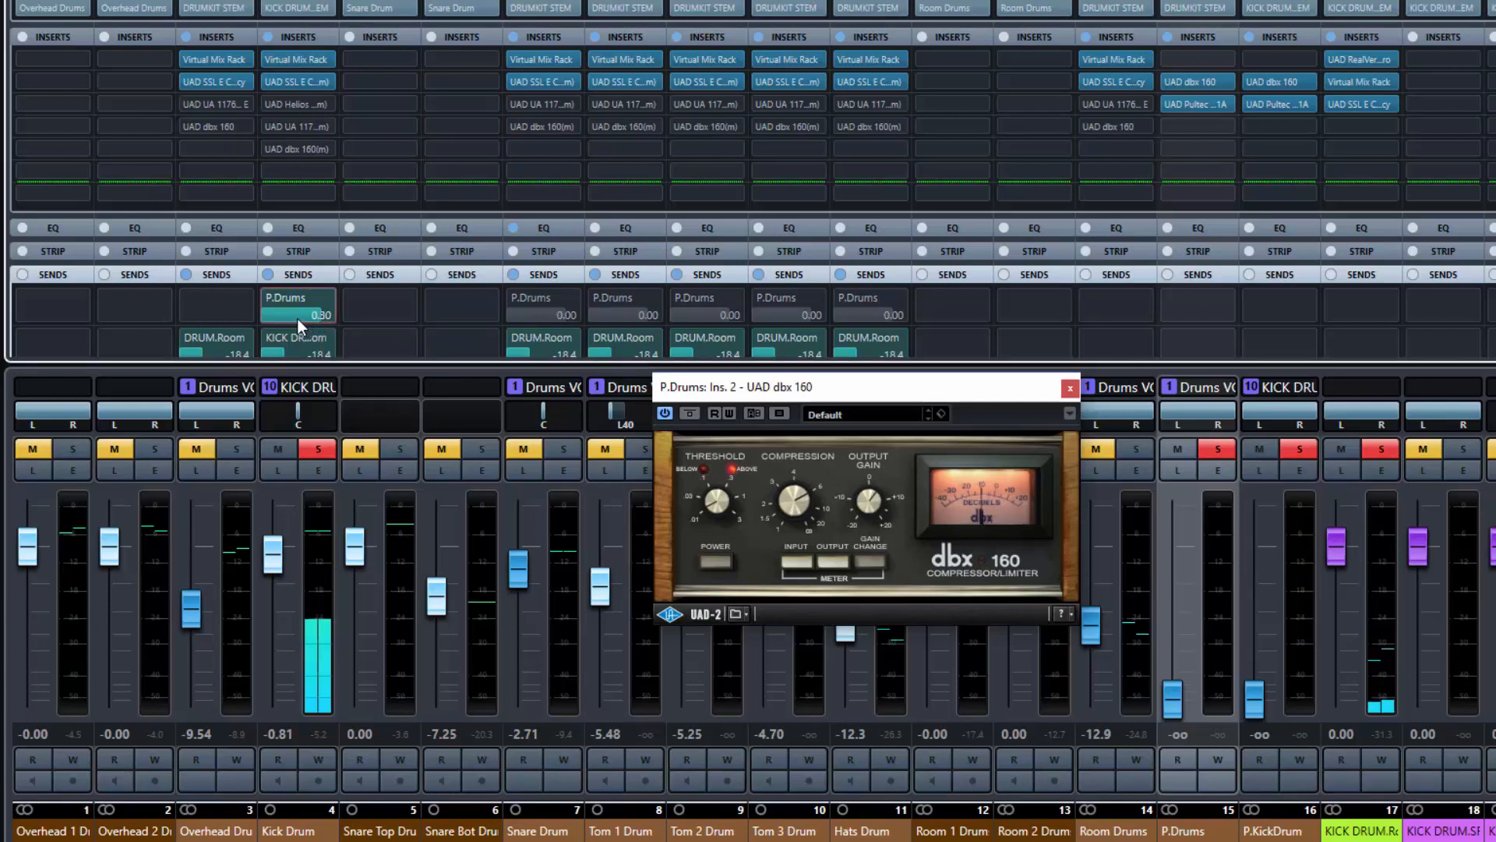
pyautogui.moveTo(319, 312); pyautogui.dragTo(263, 312)
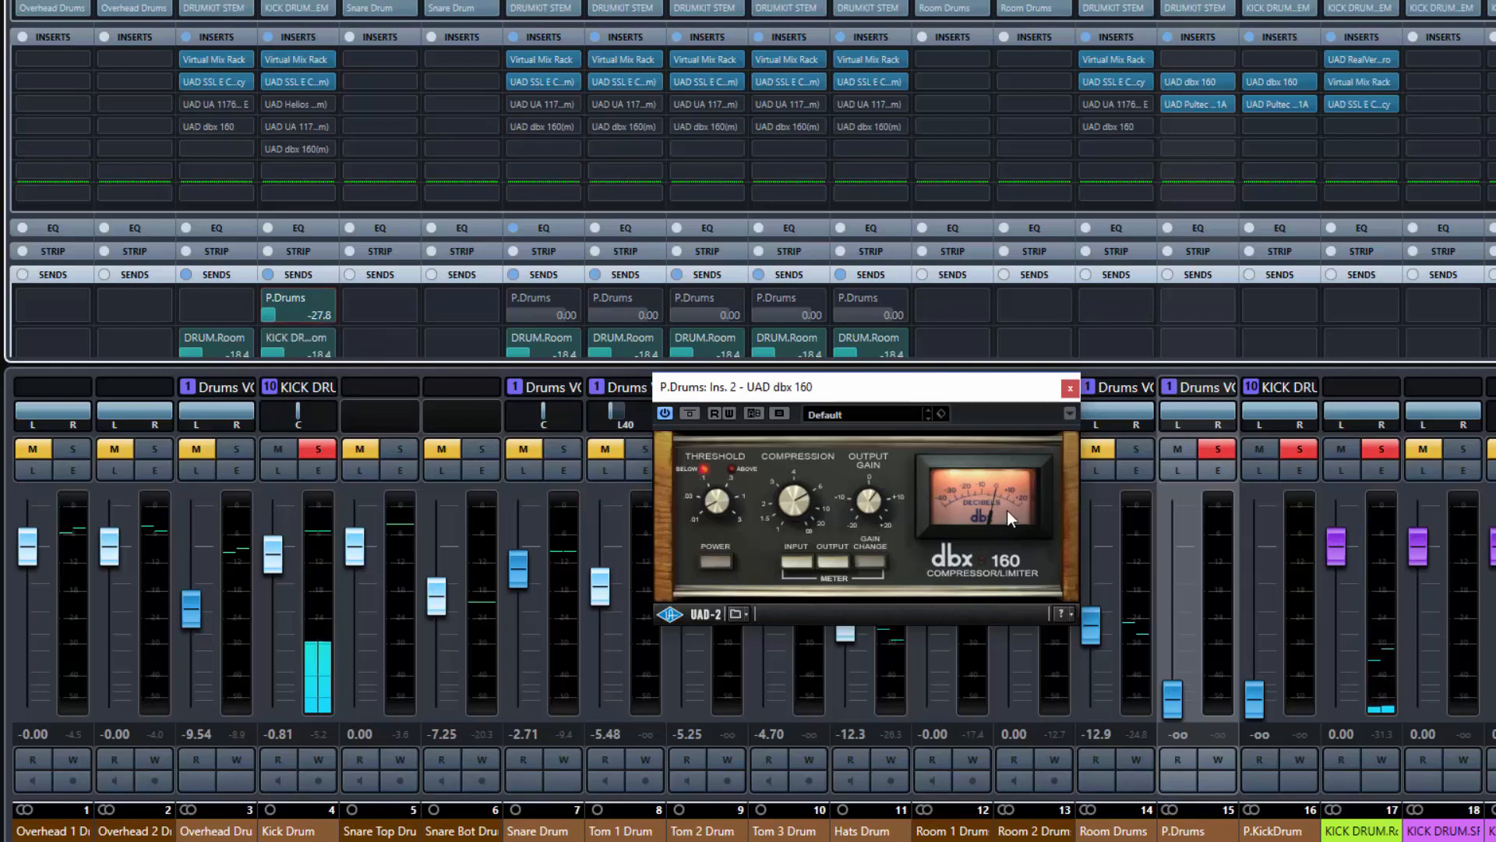
pyautogui.keyDown('ctrl'); pyautogui.click(296, 312); pyautogui.keyUp('ctrl')
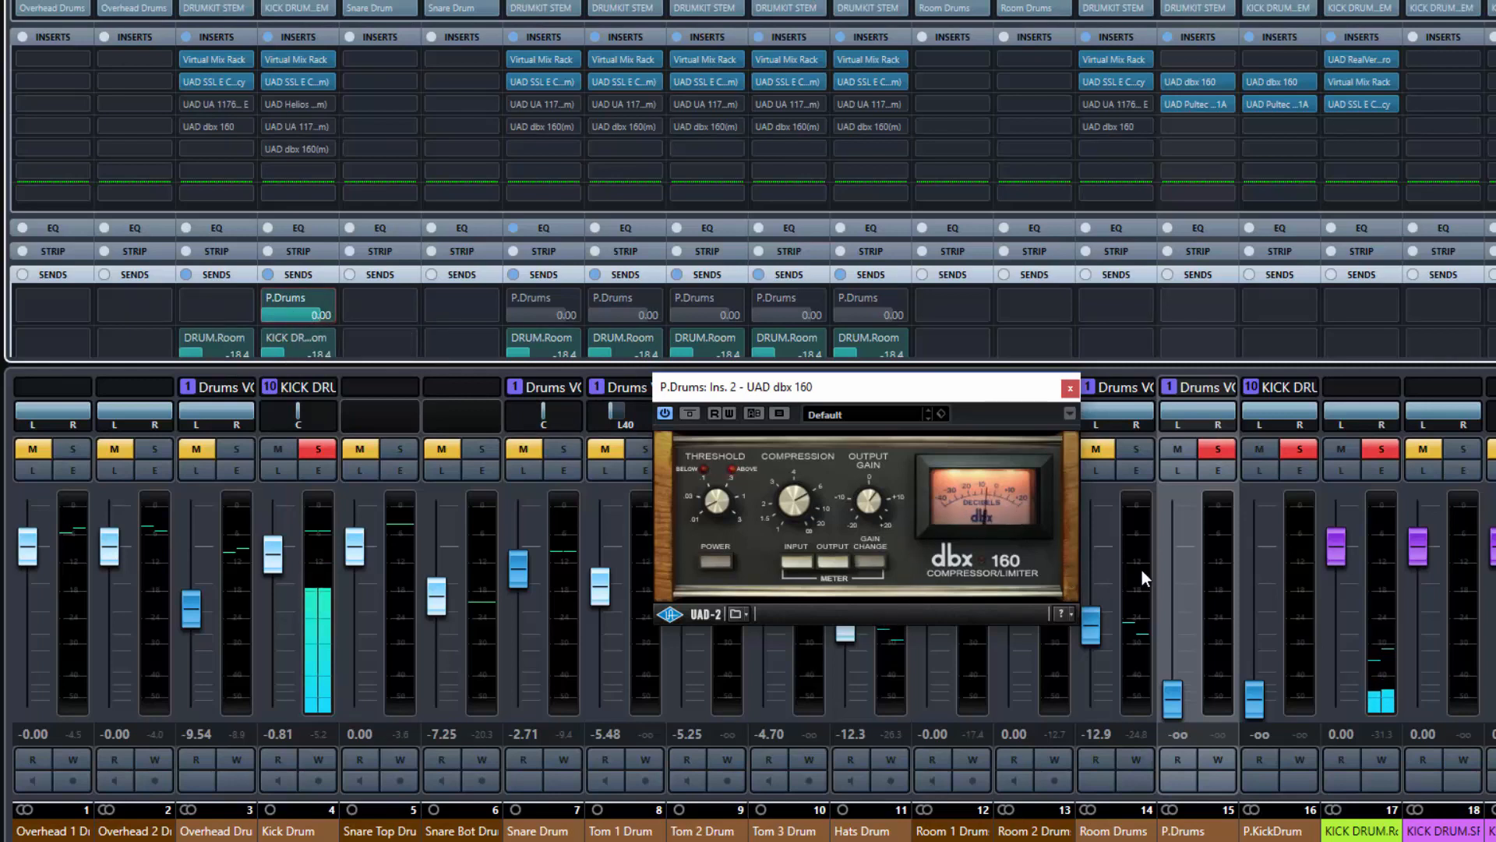
# Raise the P.Drums fader to -0.95 and enable Listen on that channel.
pyautogui.moveTo(1172, 709); pyautogui.dragTo(1177, 568)
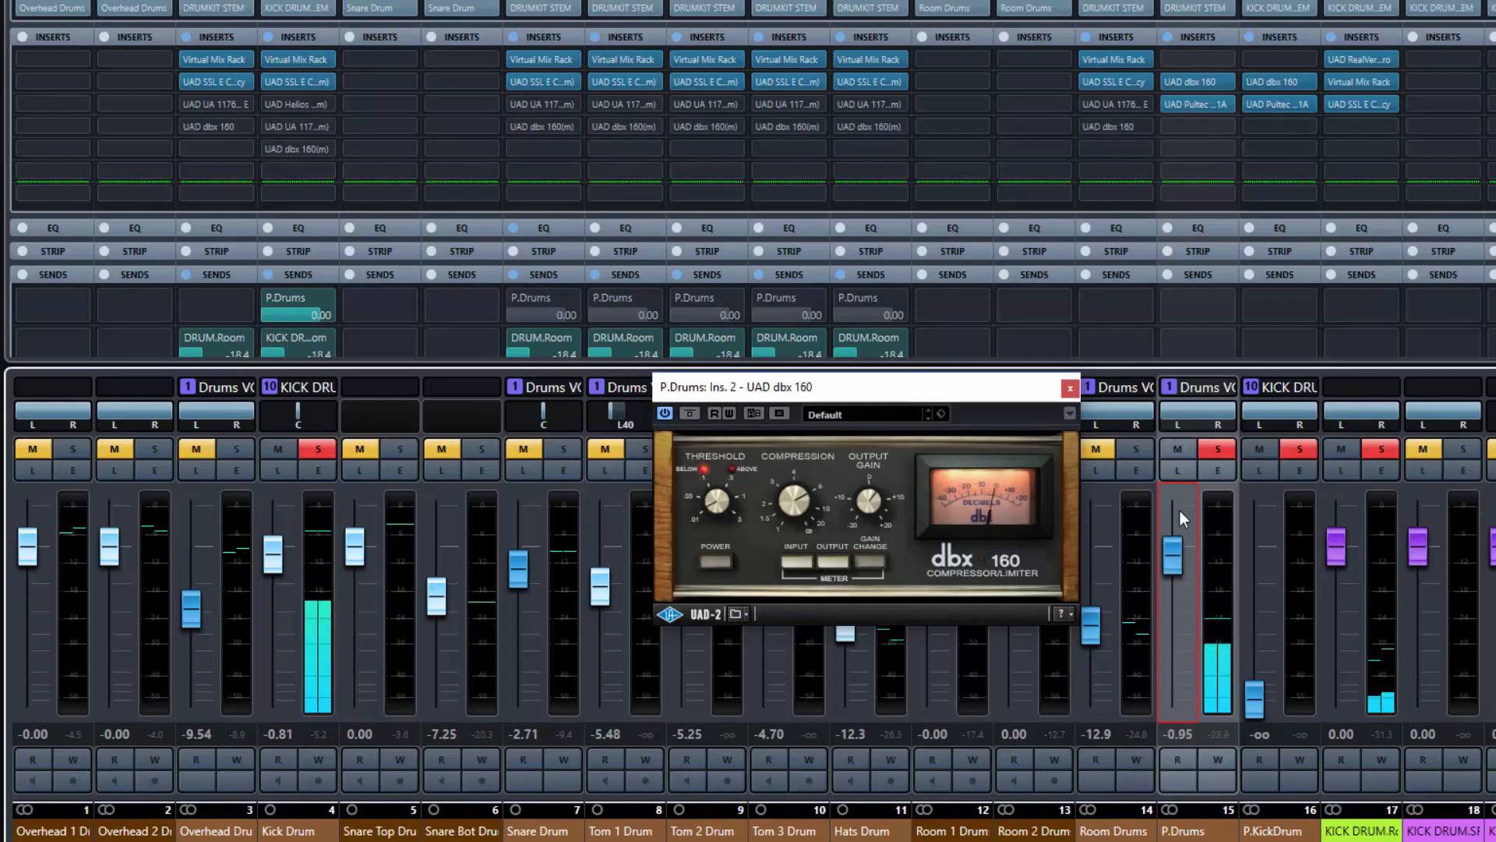
pyautogui.click(1179, 472)
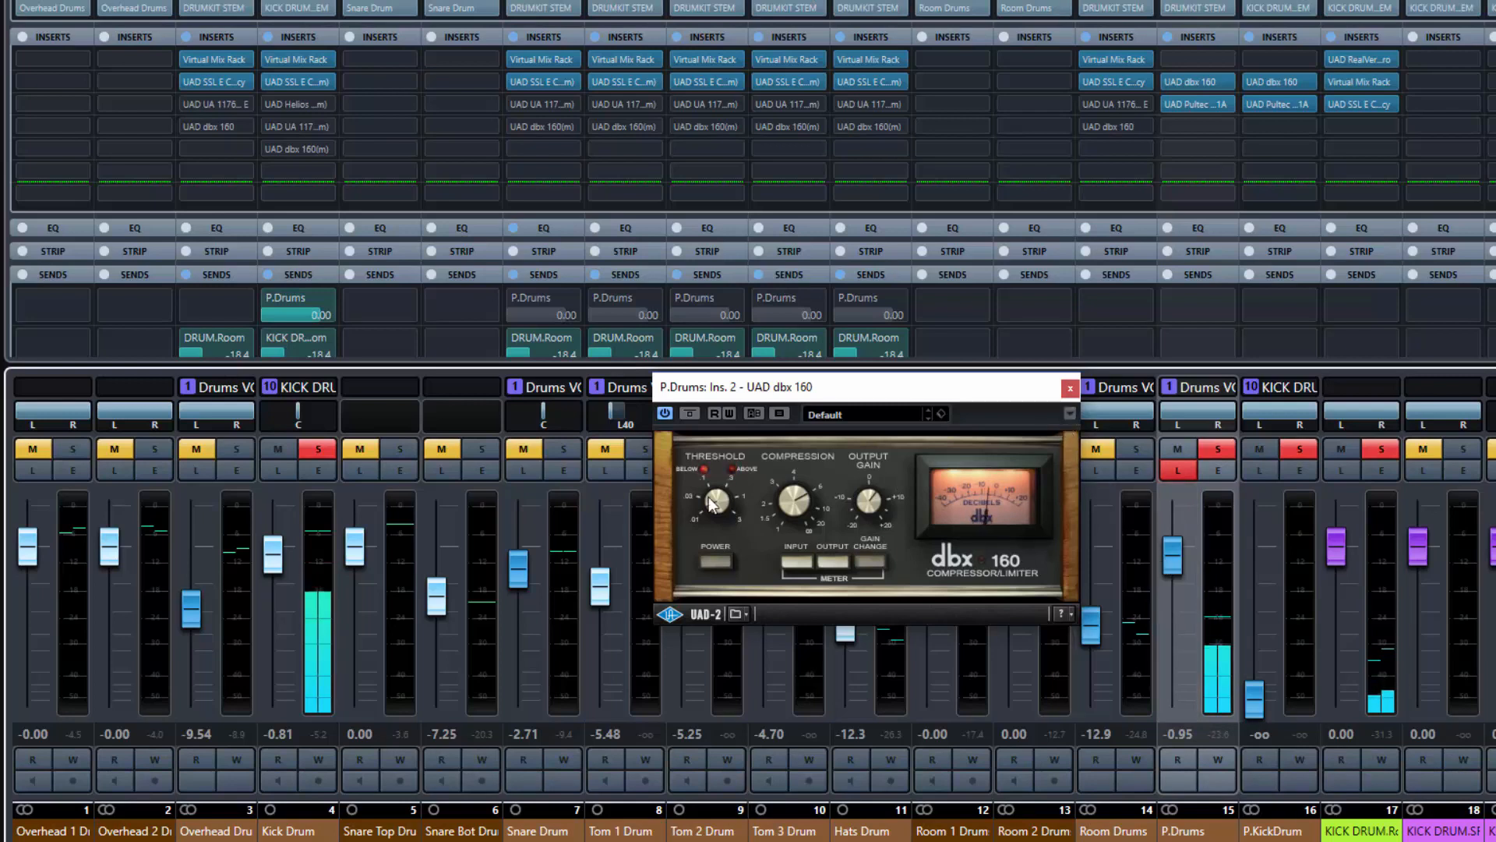
# Readjust the dbx 160 threshold and compare the kick with the compressor bypassed and active.
pyautogui.moveTo(715, 502); pyautogui.dragTo(713, 451)
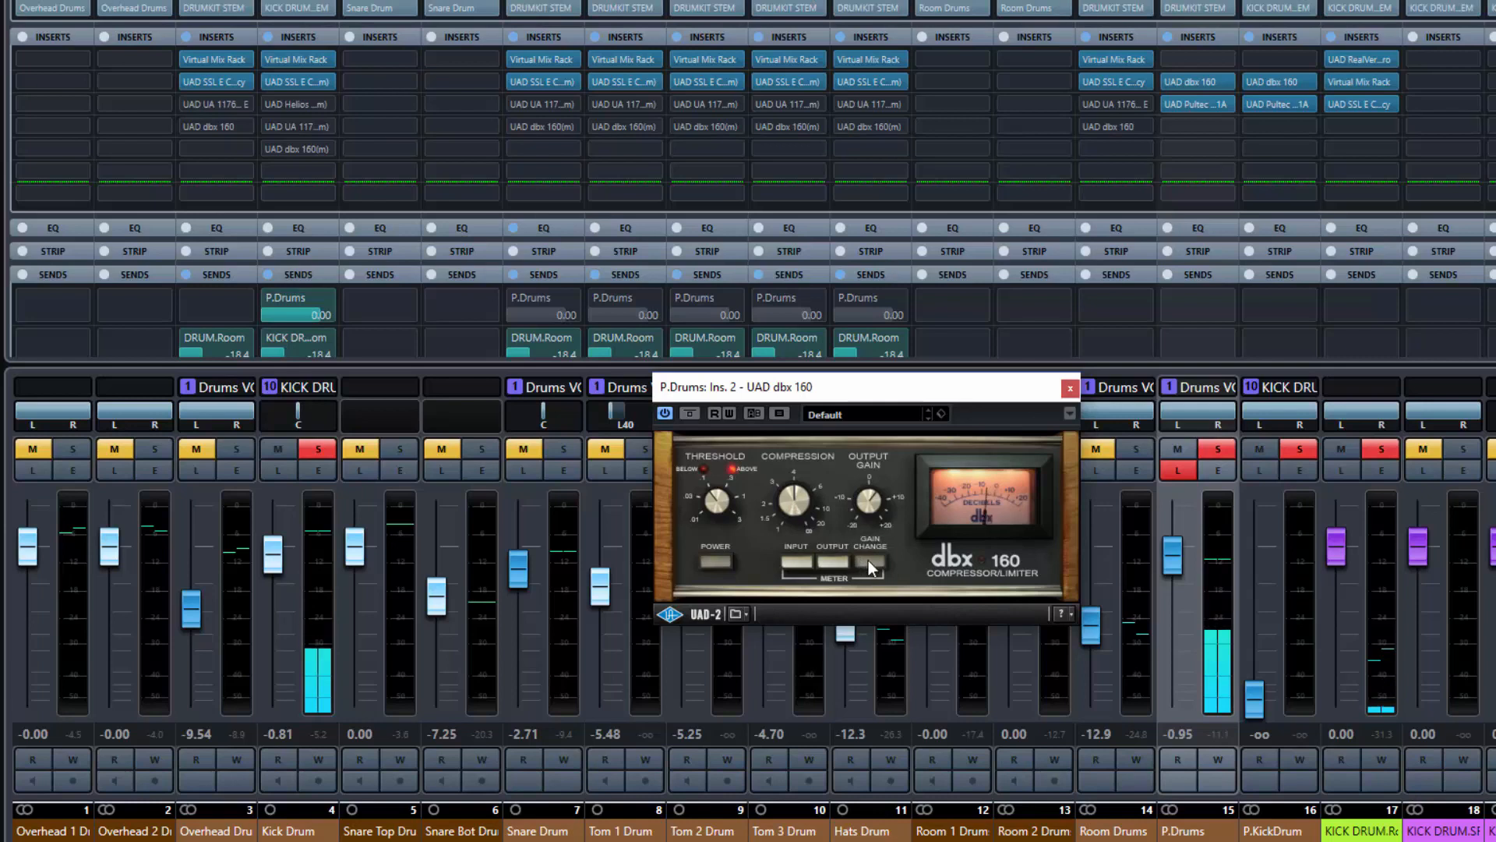
pyautogui.click(697, 418)
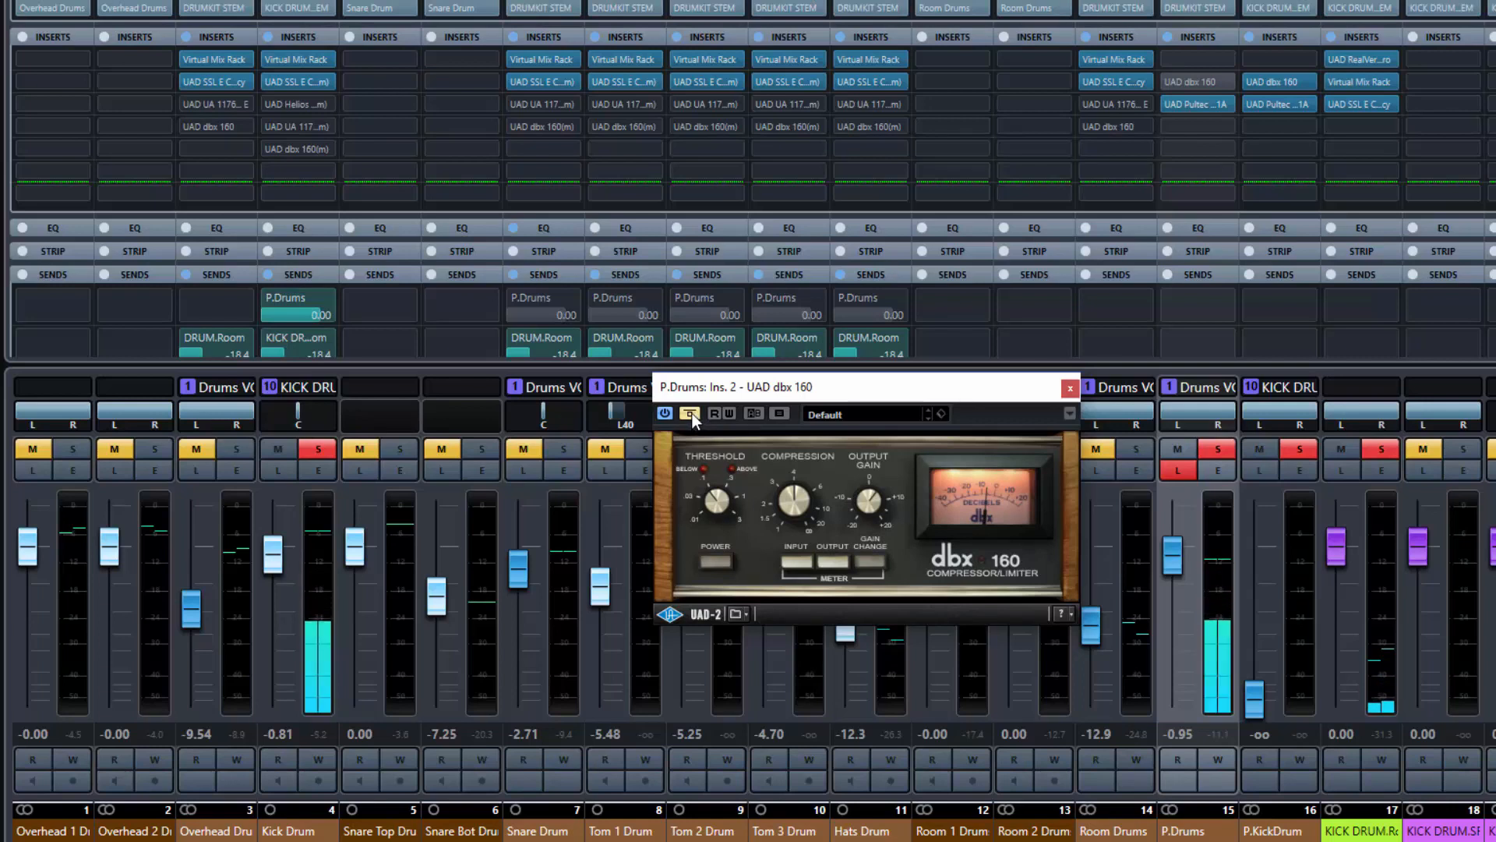
pyautogui.click(692, 413)
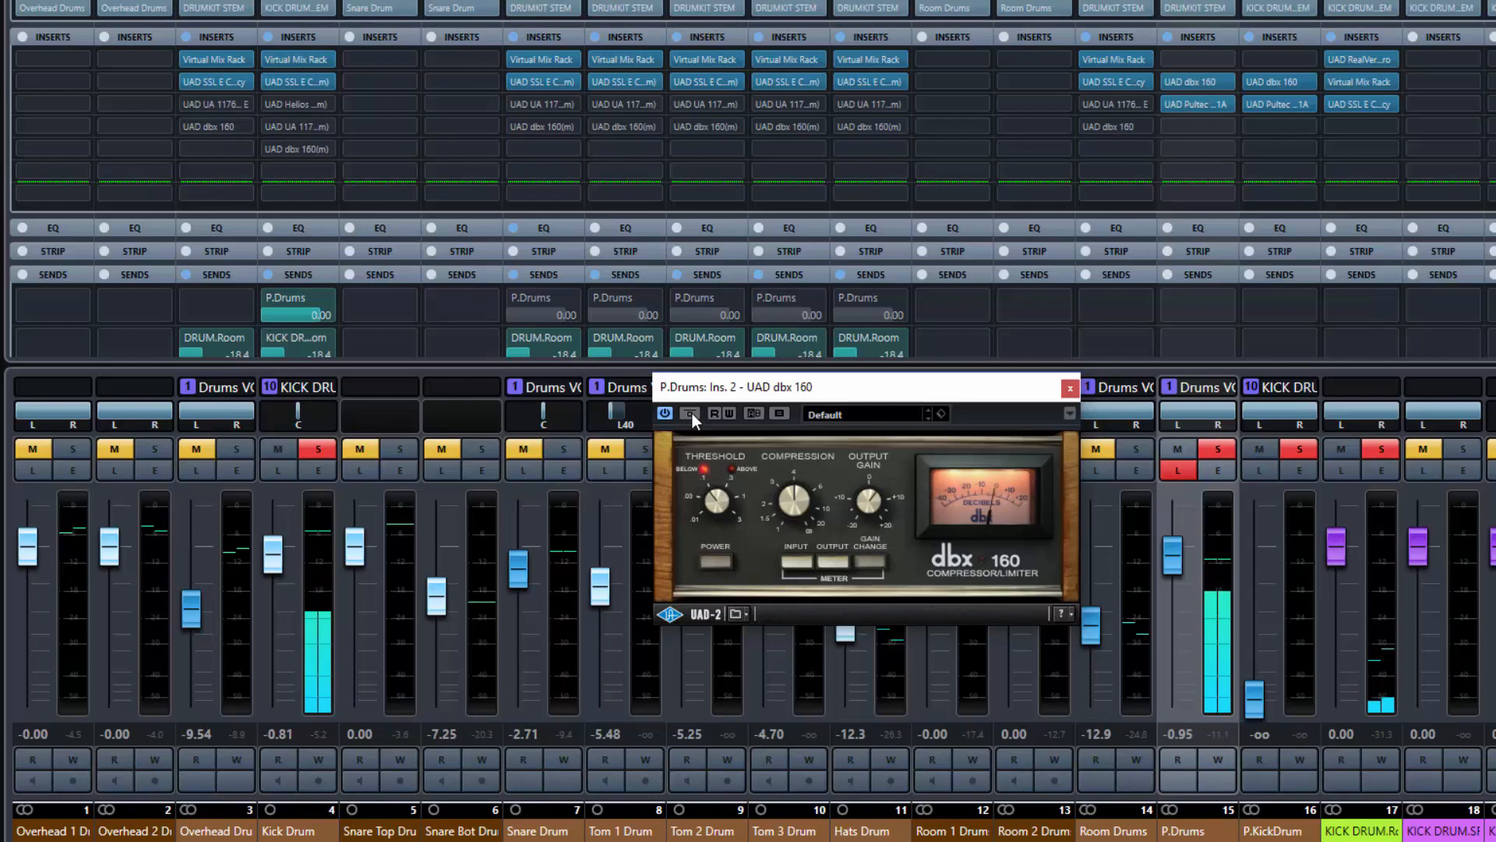
pyautogui.click(1070, 387)
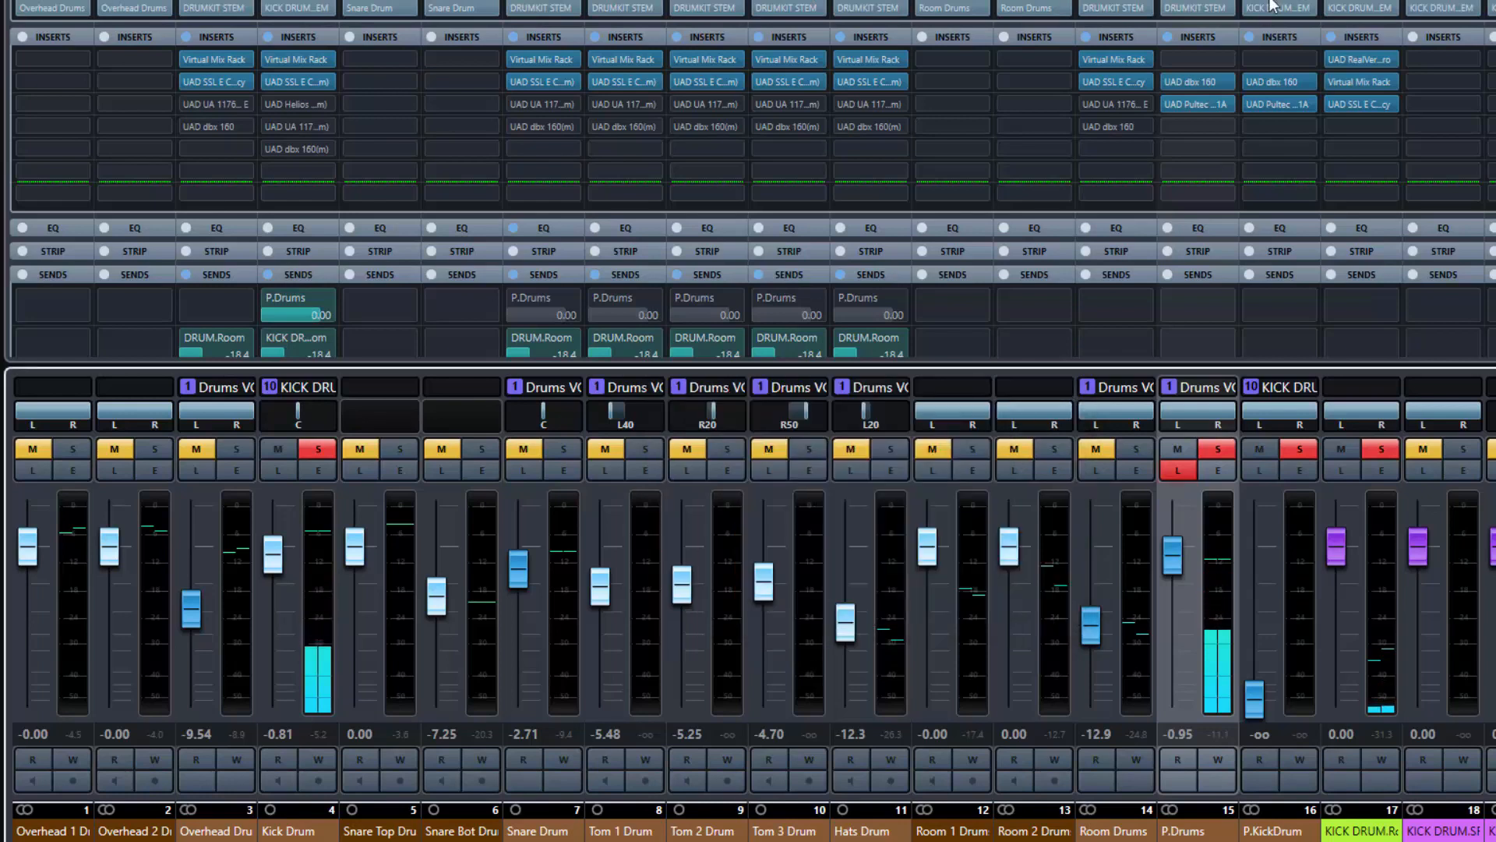
# Replace the dbx 160 insert on P.Drums with the UAD UA 1176 Rev A compressor.
pyautogui.click(1227, 81)
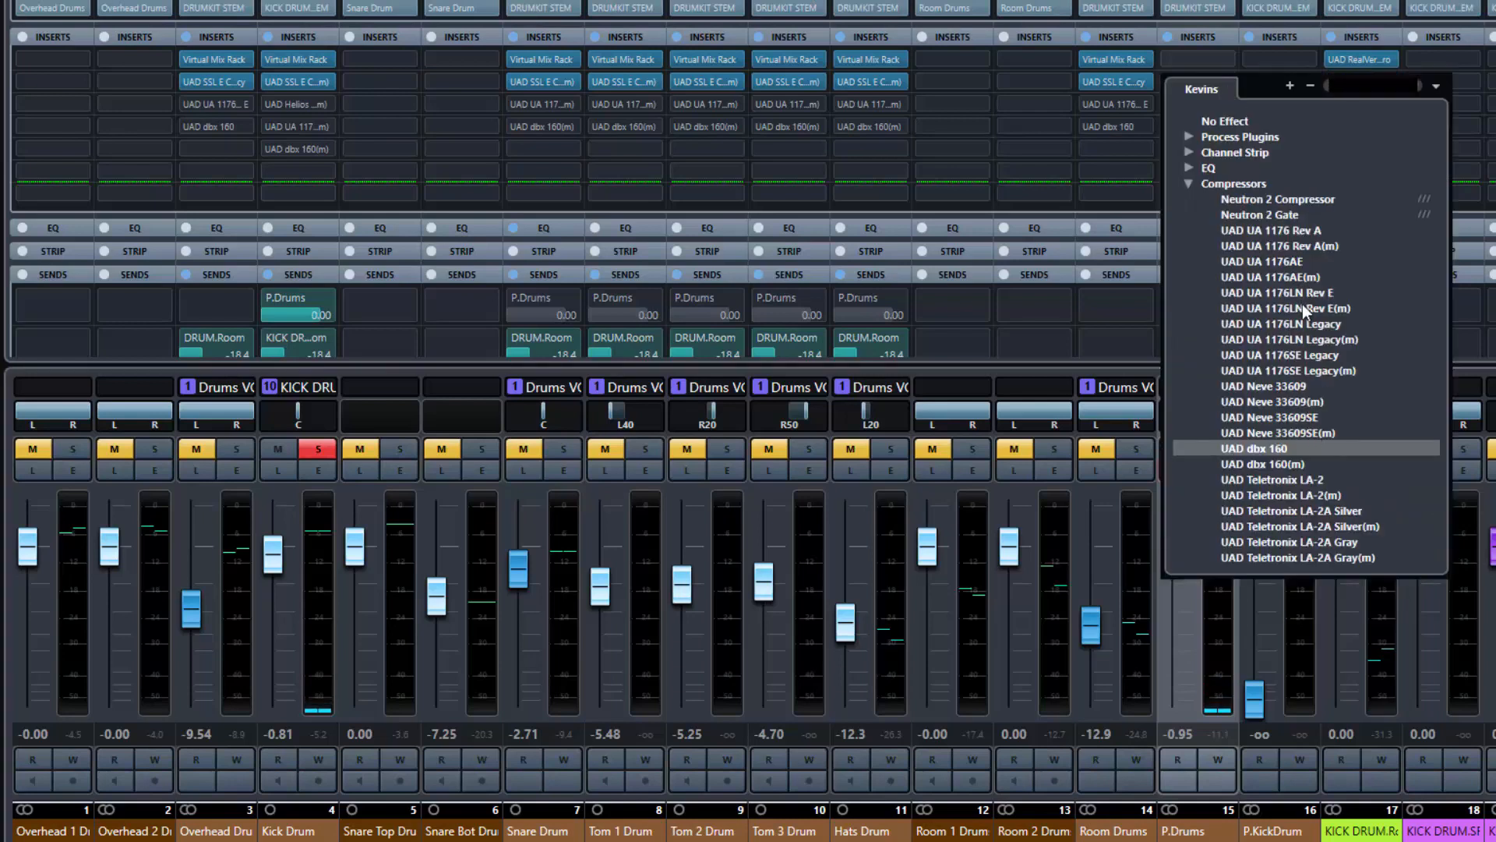
pyautogui.click(1306, 233)
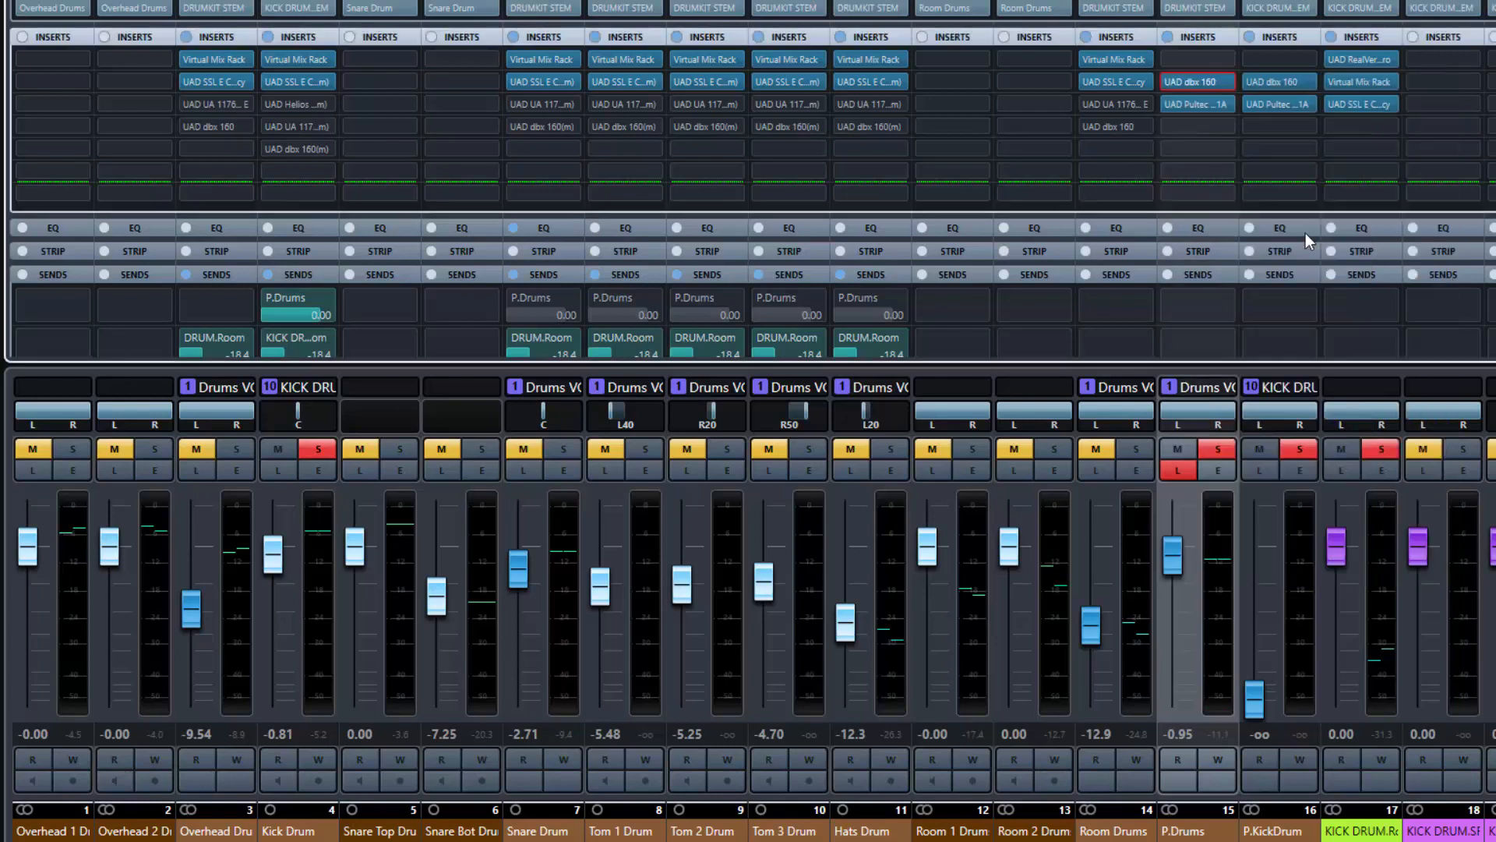
pyautogui.moveTo(1145, 331); pyautogui.dragTo(1233, 195)
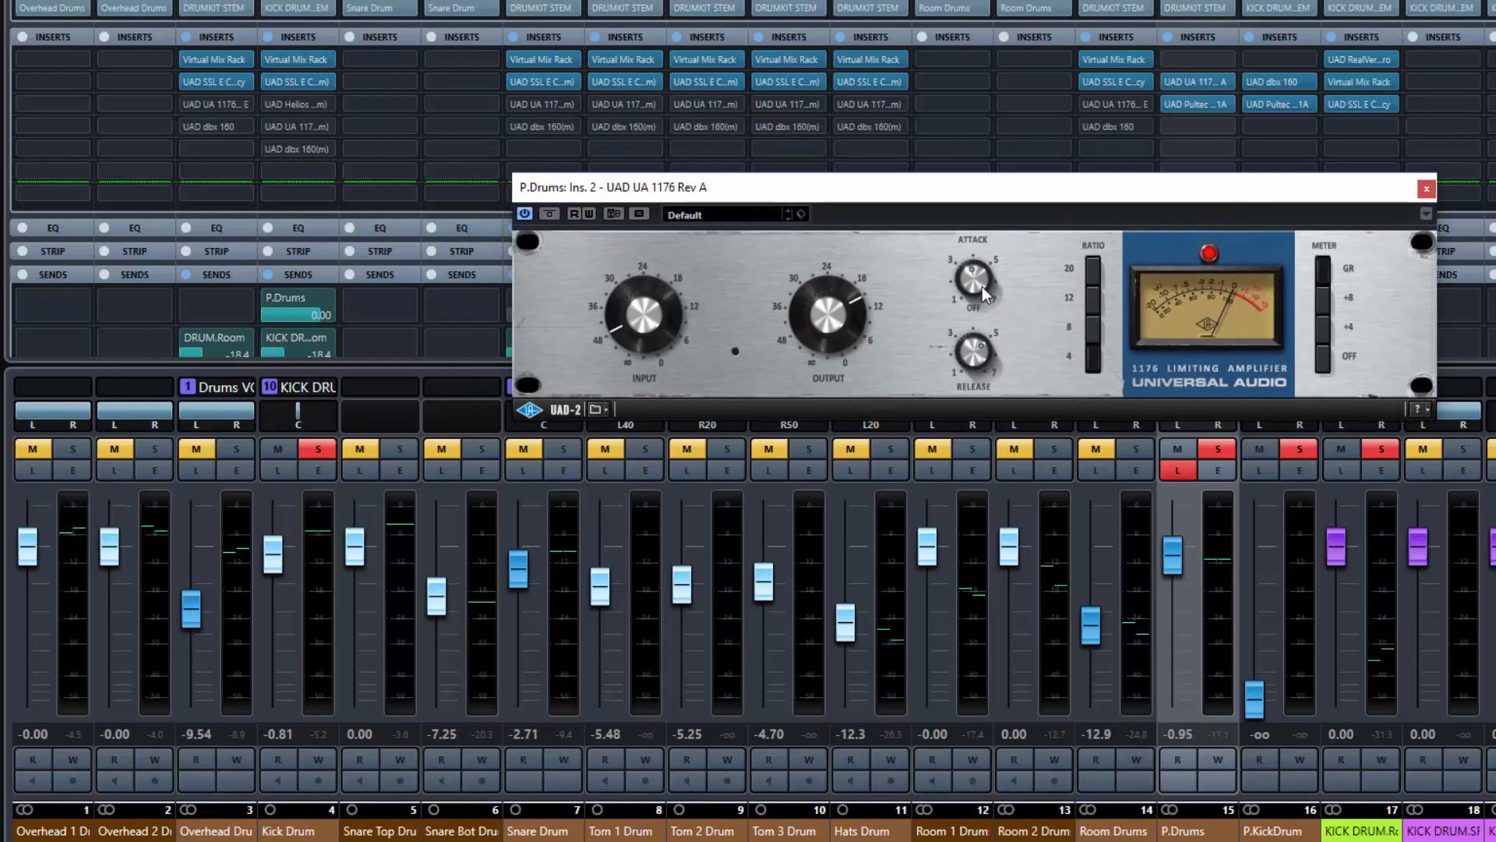
# During playback, set the 1176 Rev A to an input of about 30, a ratio of 20 and an output of about 18.
pyautogui.press('space')
pyautogui.moveTo(644, 325); pyautogui.dragTo(638, 277)
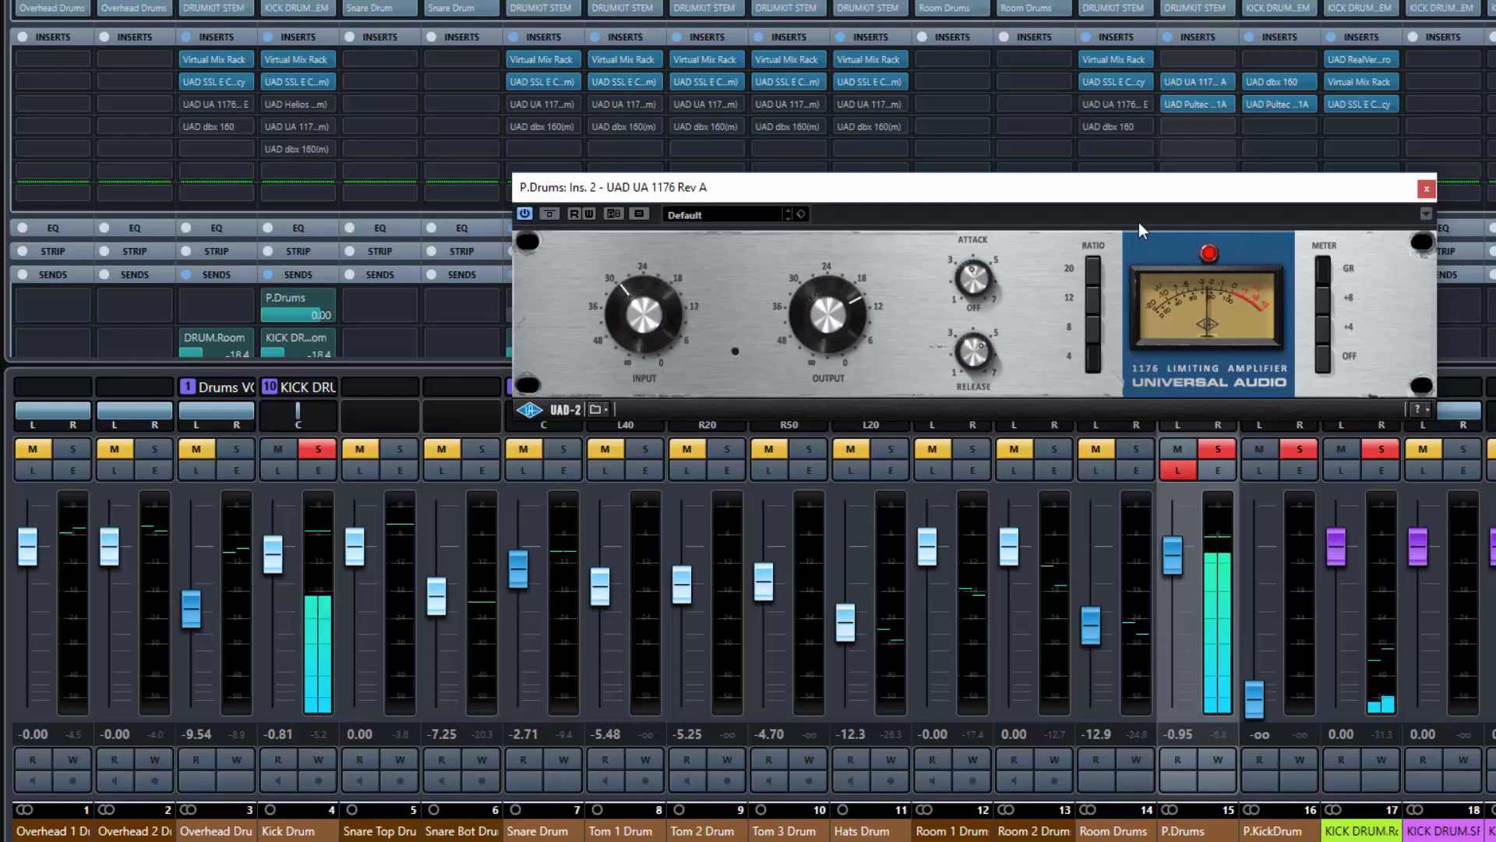
pyautogui.click(1097, 271)
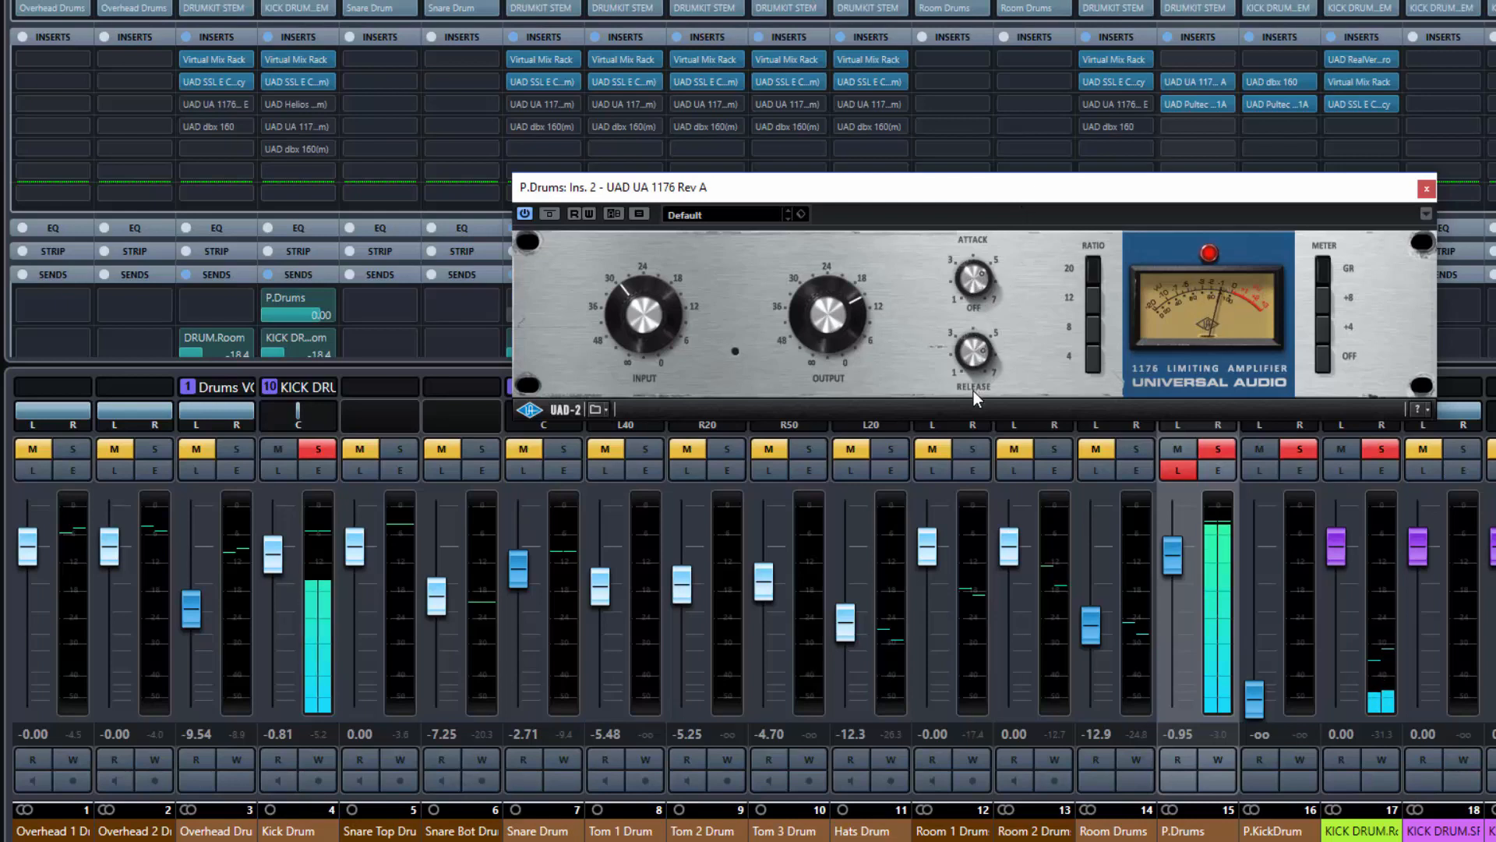
pyautogui.moveTo(819, 309); pyautogui.dragTo(817, 324)
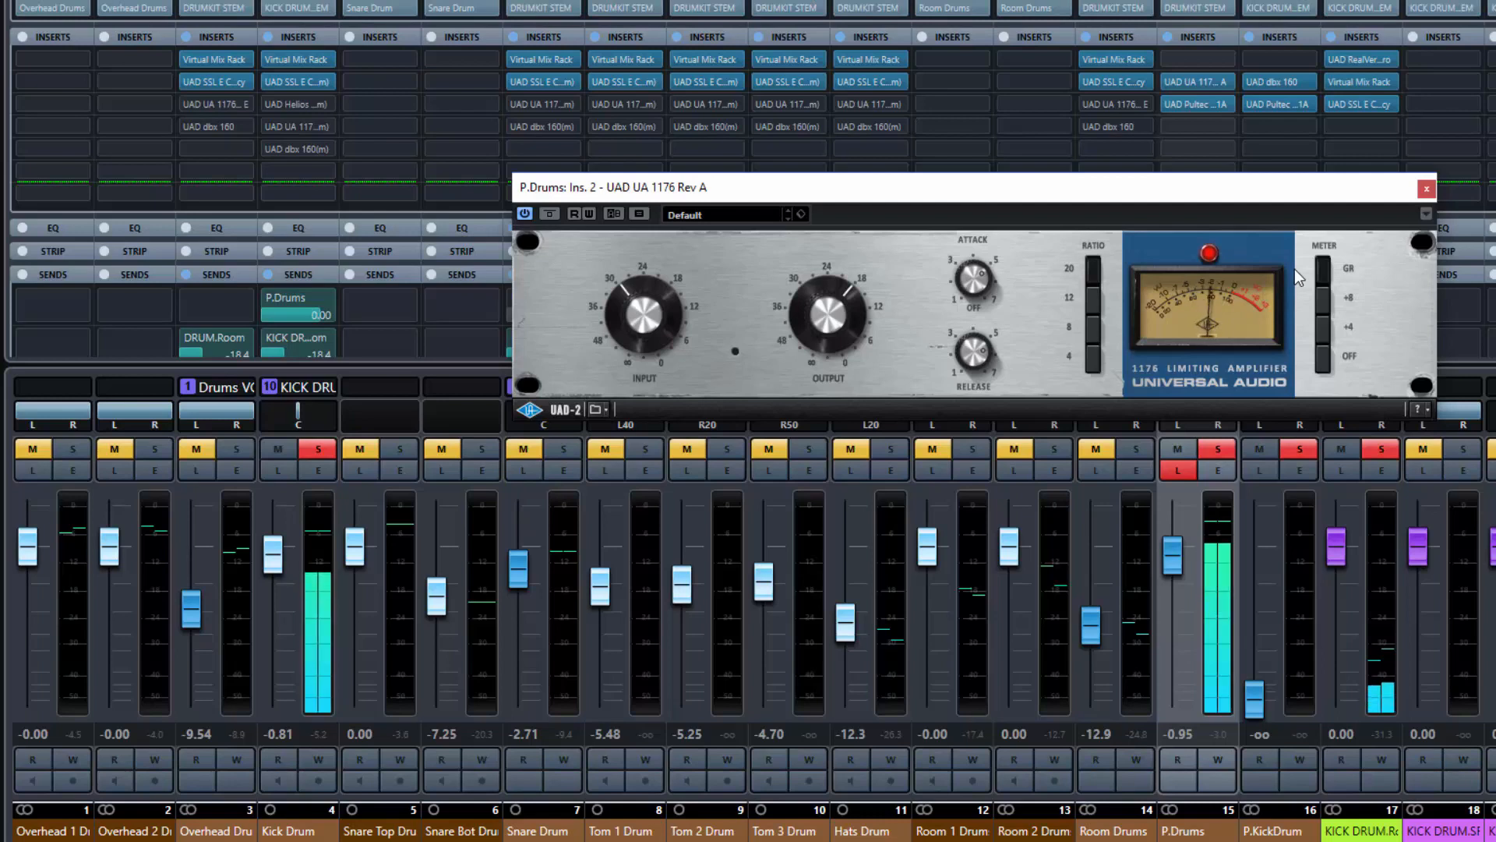
pyautogui.click(1424, 190)
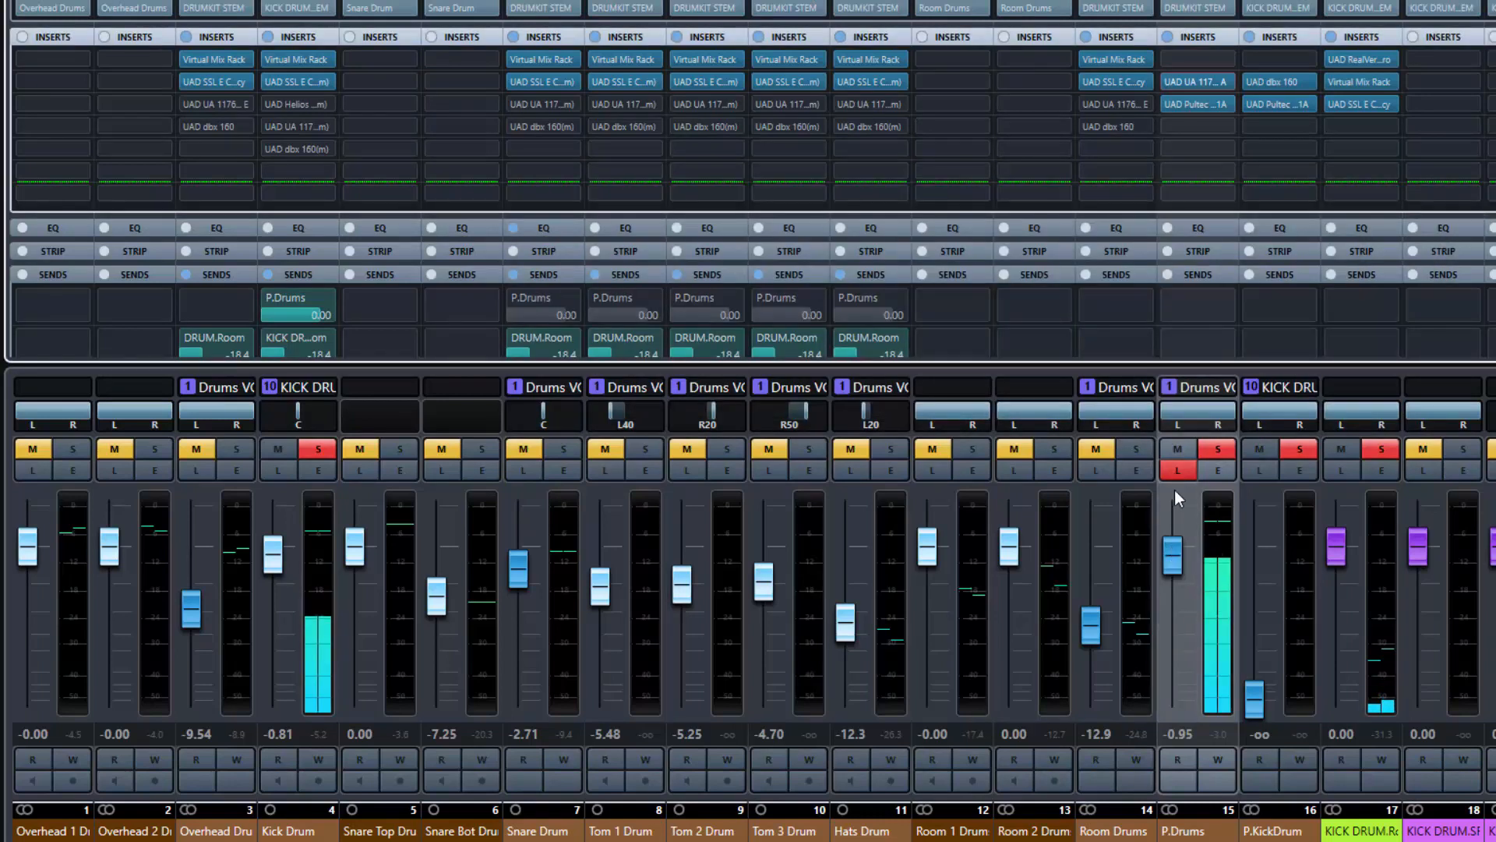
# Pull the P.Drums fader fully down and turn off its Listen mode.
pyautogui.moveTo(1176, 559); pyautogui.dragTo(1200, 740)
pyautogui.click(1178, 468)
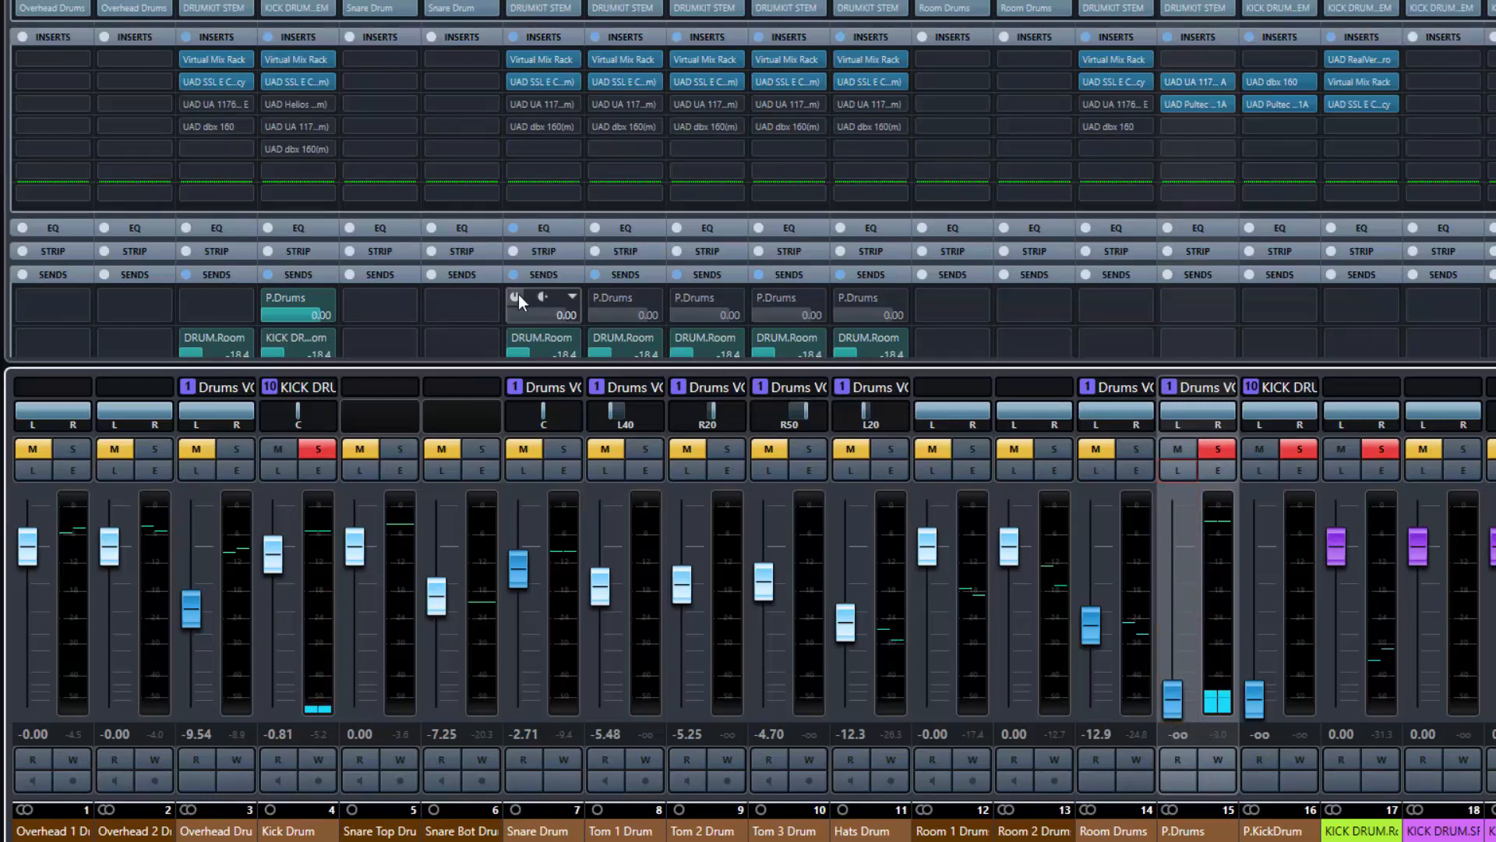
# Enable the P.Drums sends on the Snare, Tom 1, Tom 2, Tom 3 and Hats channels.
pyautogui.click(517, 295)
pyautogui.click(599, 293)
pyautogui.click(680, 297)
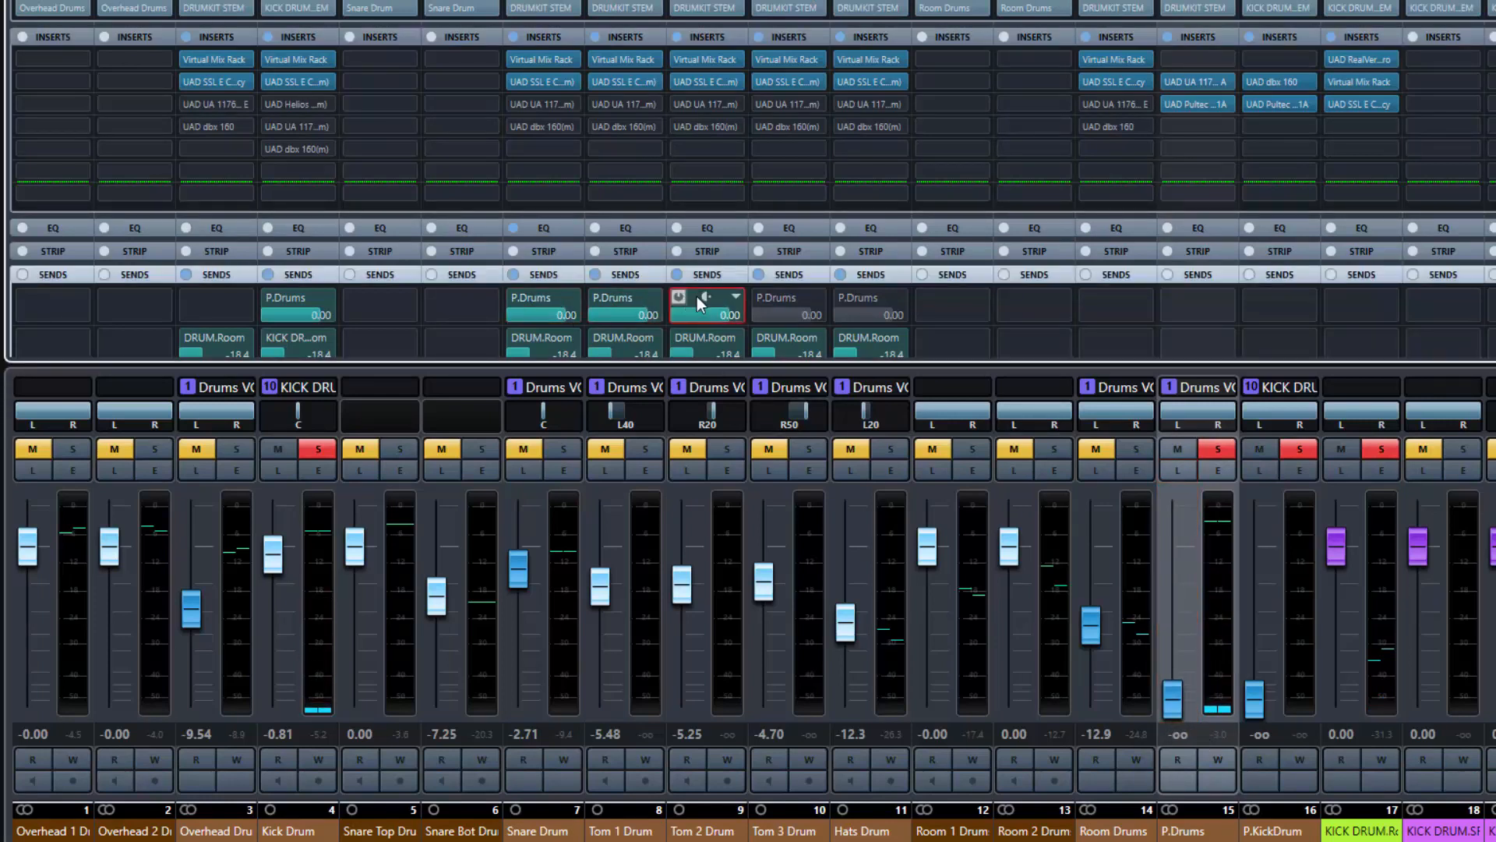
pyautogui.click(763, 297)
pyautogui.click(844, 297)
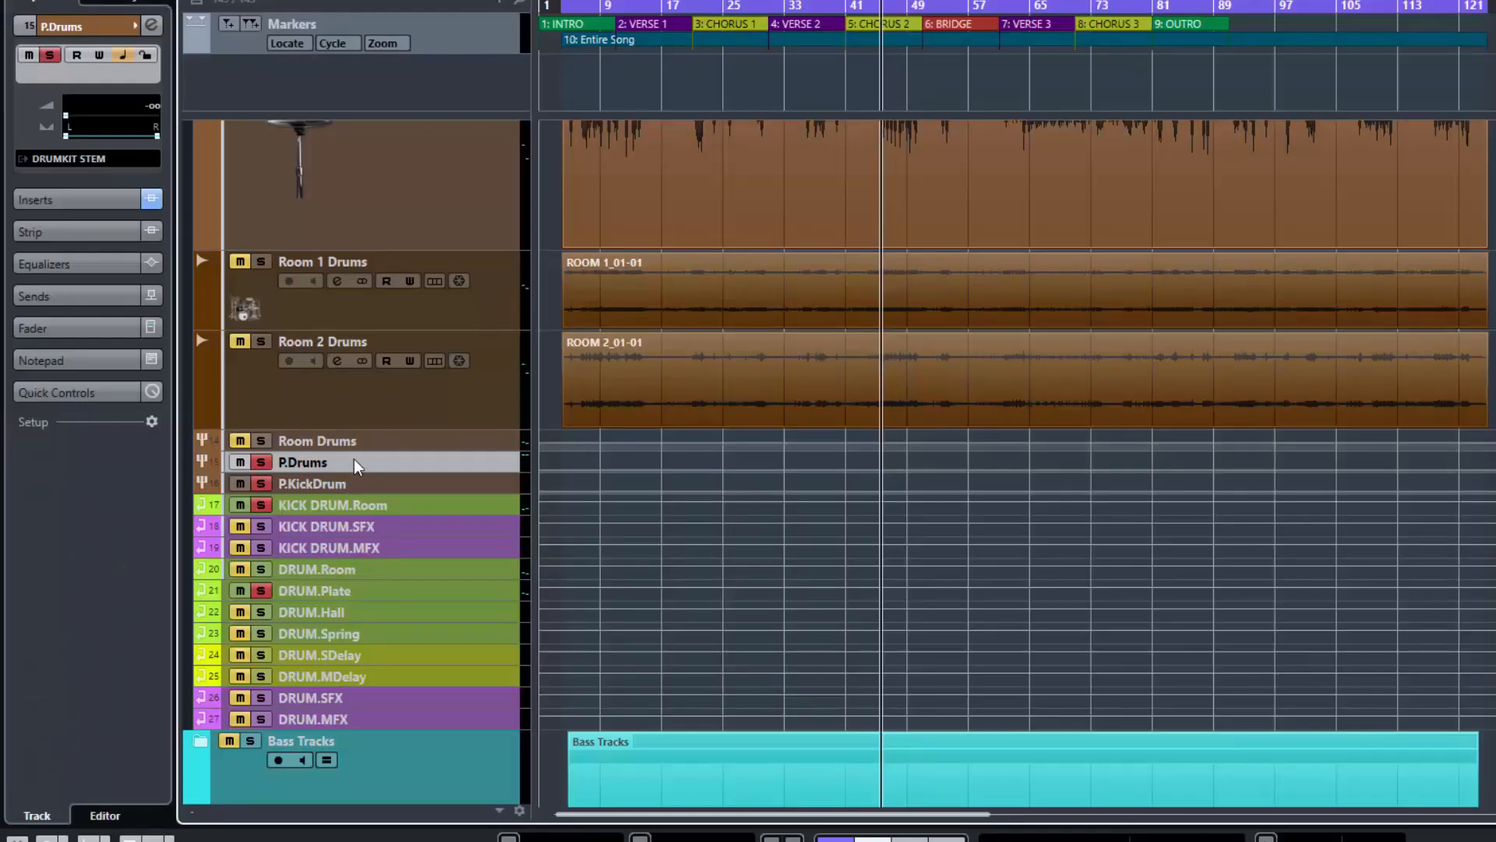
# Solo the entire Drum Tracks folder in the project and return to the mixer.
pyautogui.scroll(15, 357, 456)
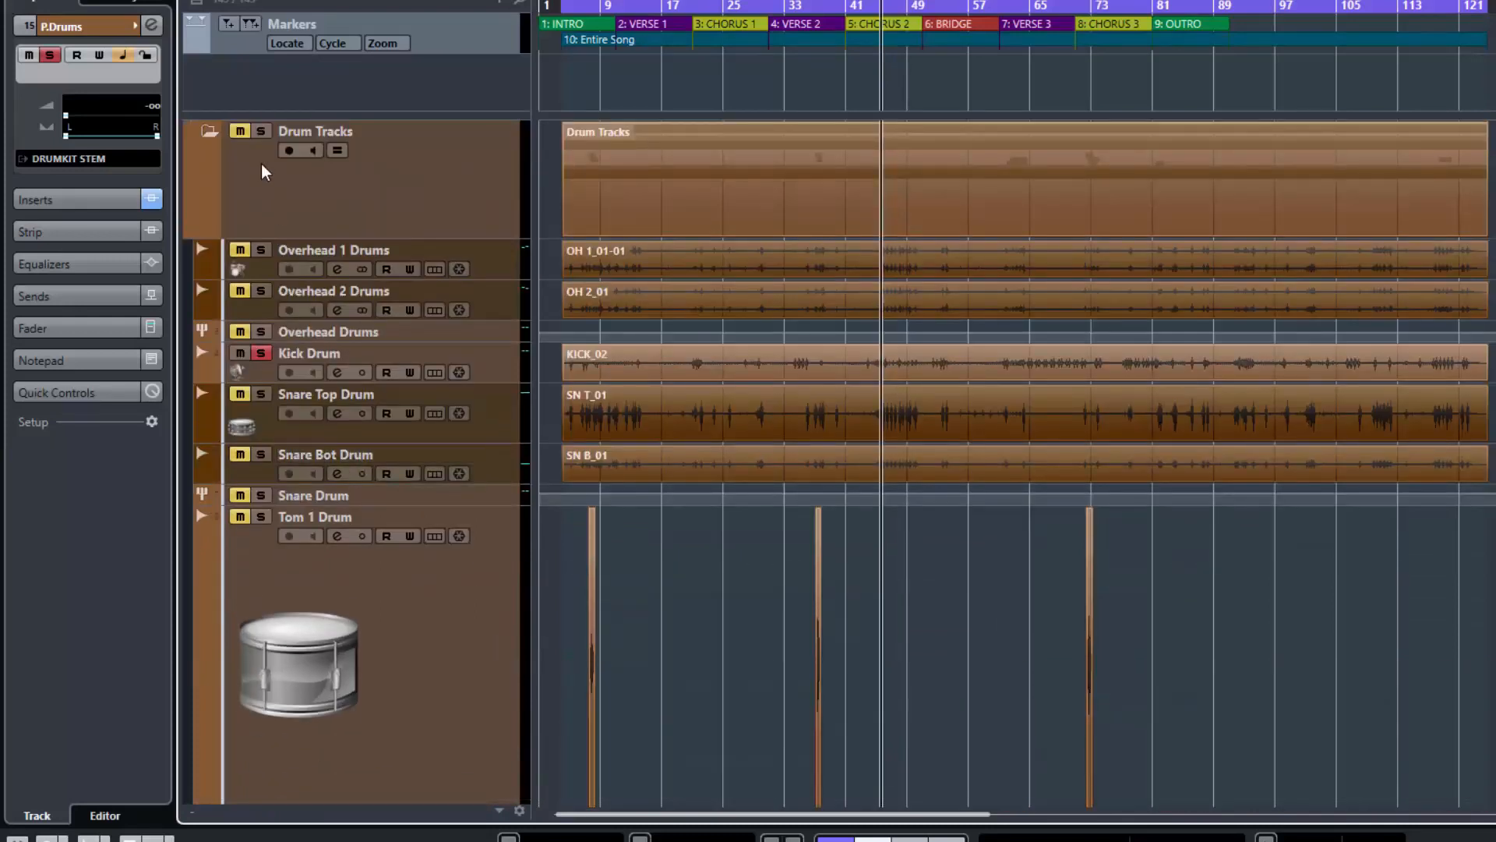
pyautogui.click(260, 131)
pyautogui.scroll(-10, 694, 437)
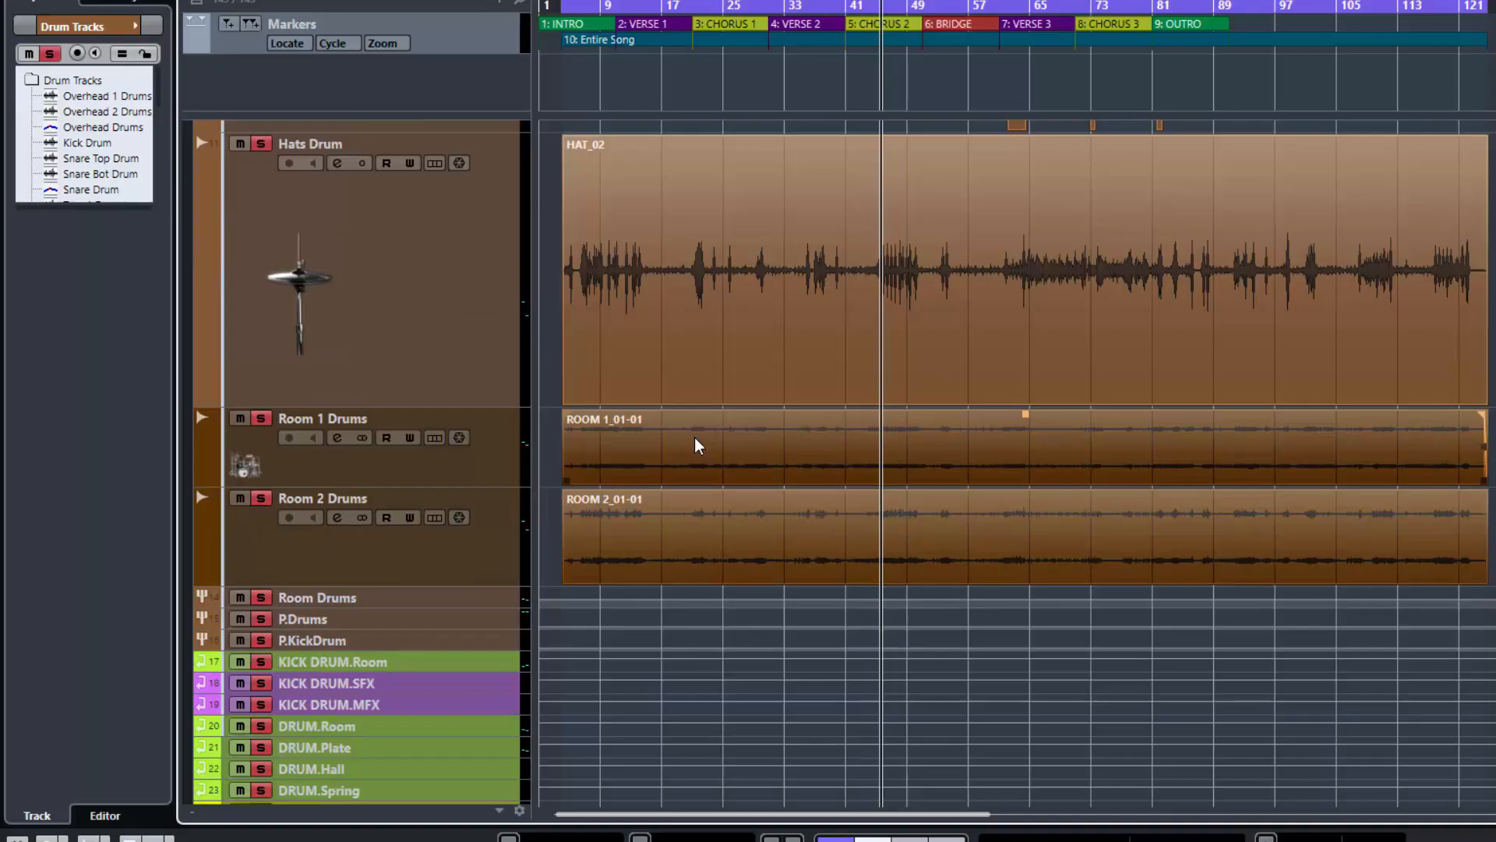
pyautogui.press('F3')
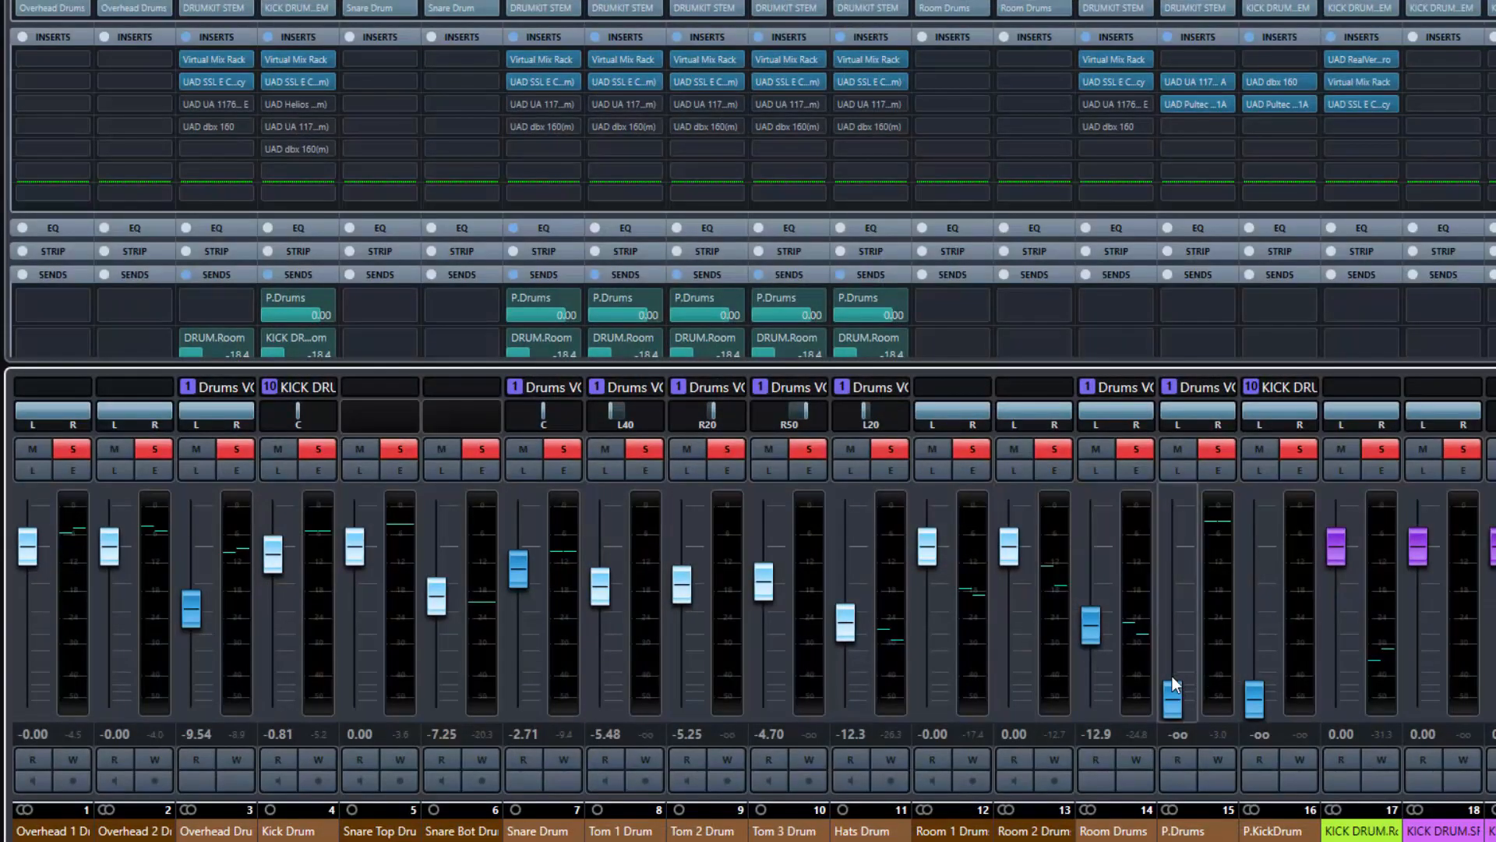
# Play the full drum kit and check the 1176 Rev A settings on P.Drums, keeping the ratio at 20.
pyautogui.click(1197, 83)
pyautogui.moveTo(1176, 191); pyautogui.dragTo(1257, 134)
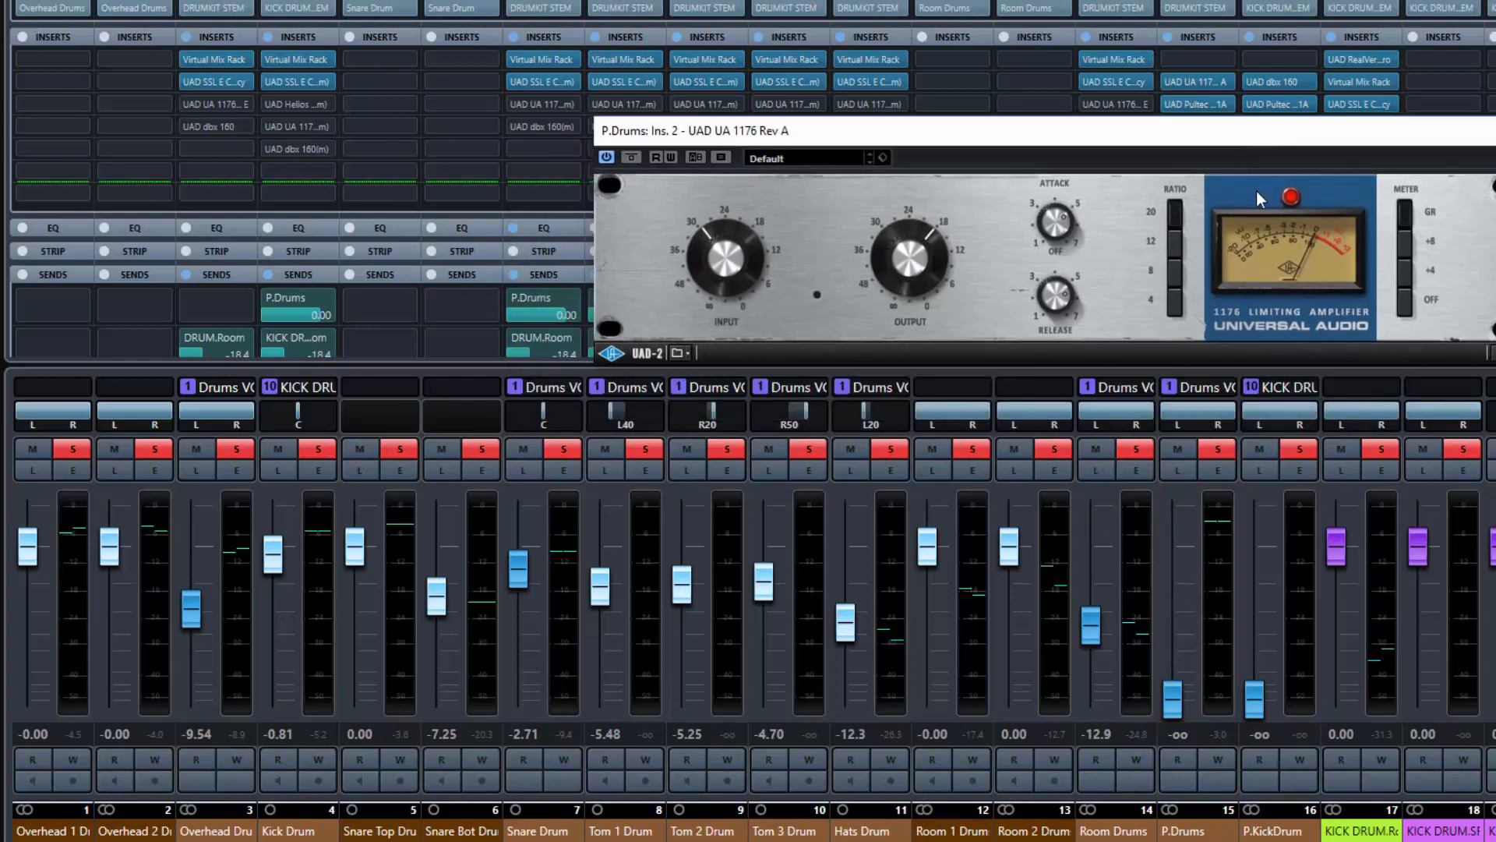
pyautogui.press('space')
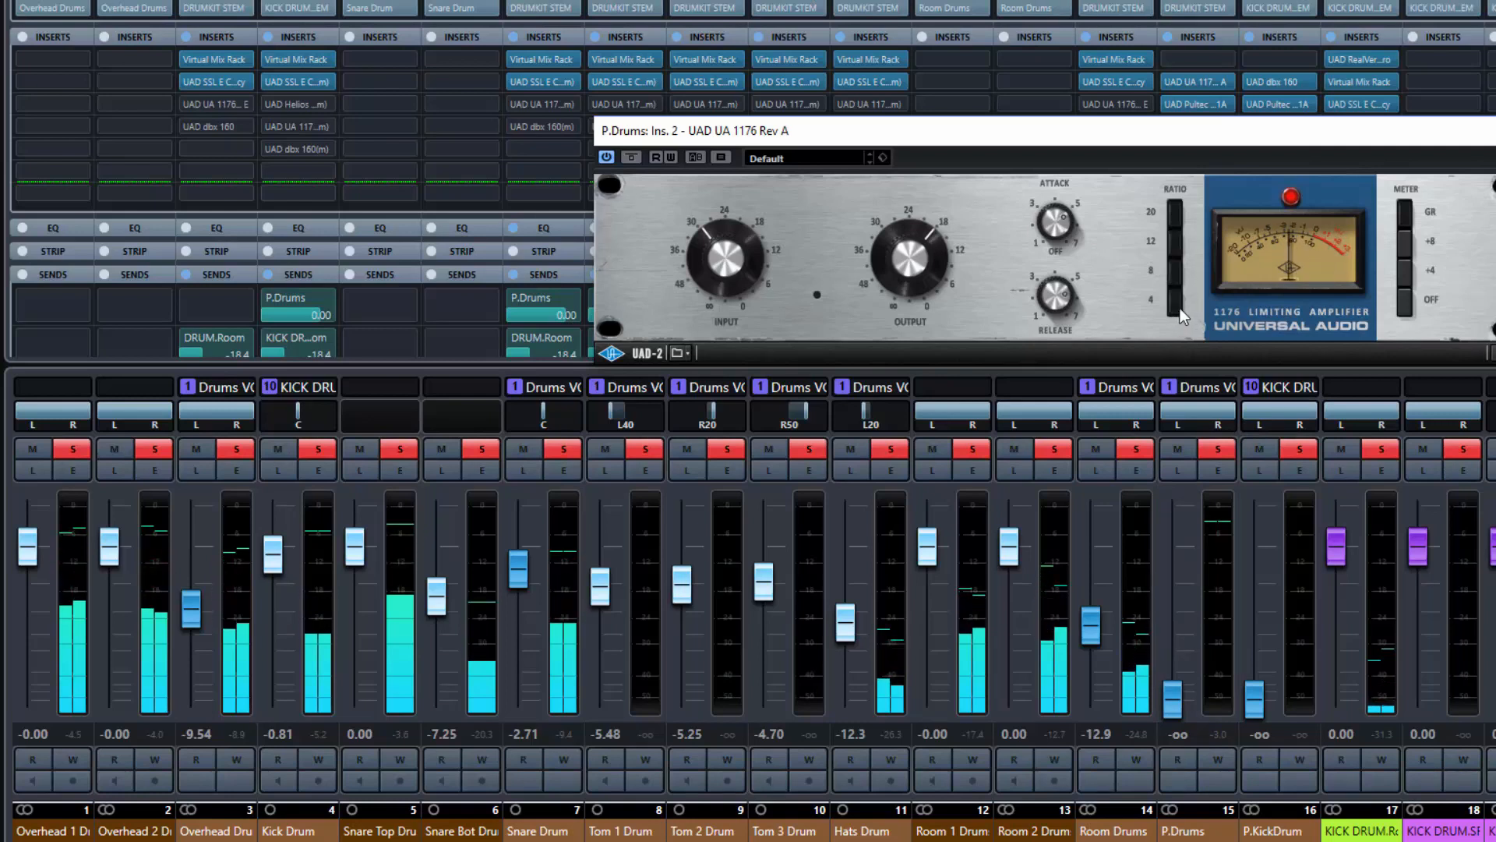
pyautogui.click(1173, 213)
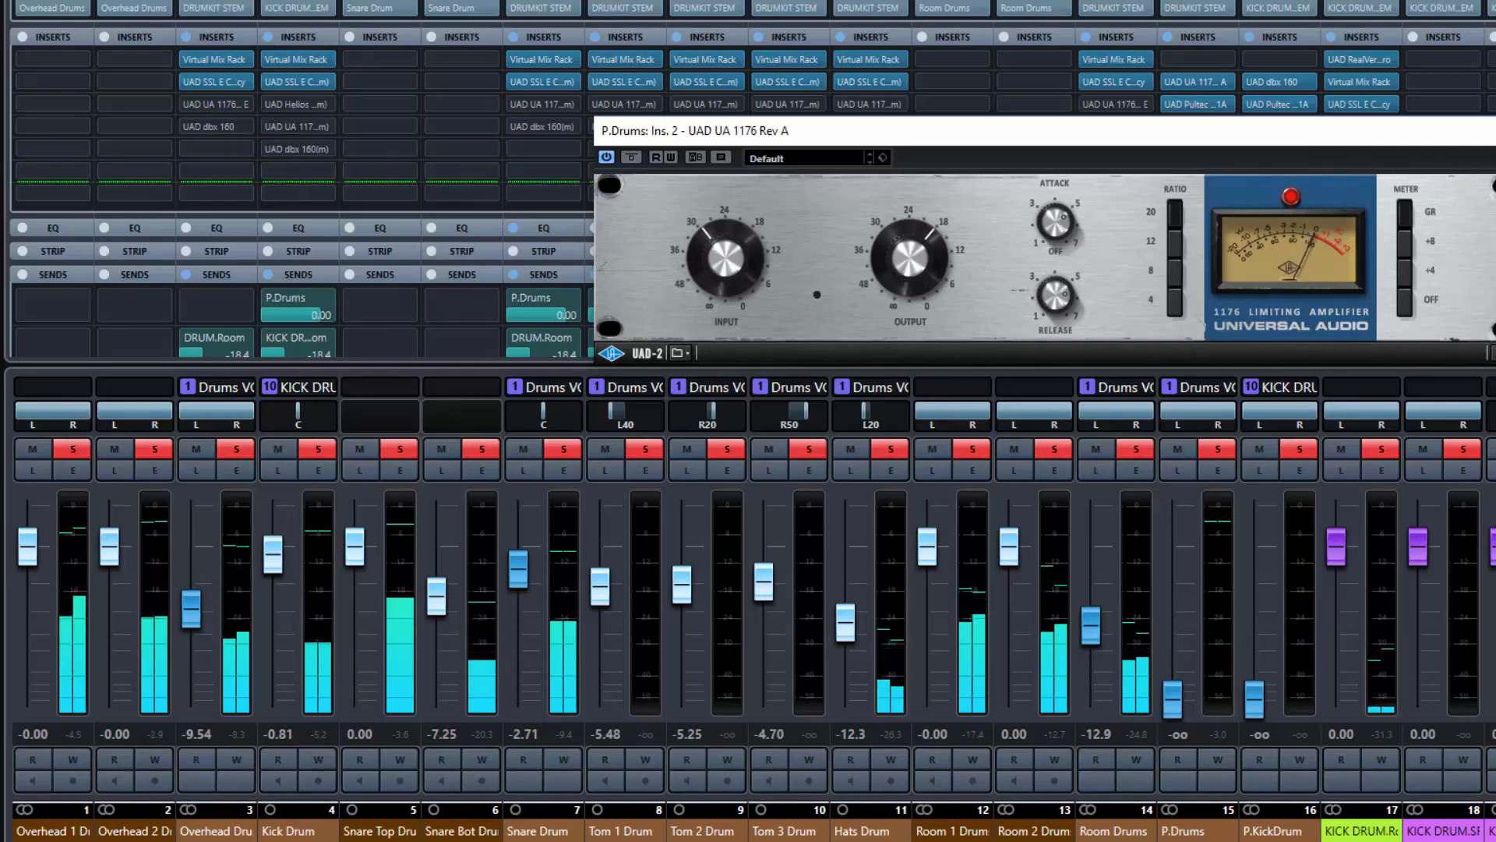
pyautogui.click(1495, 131)
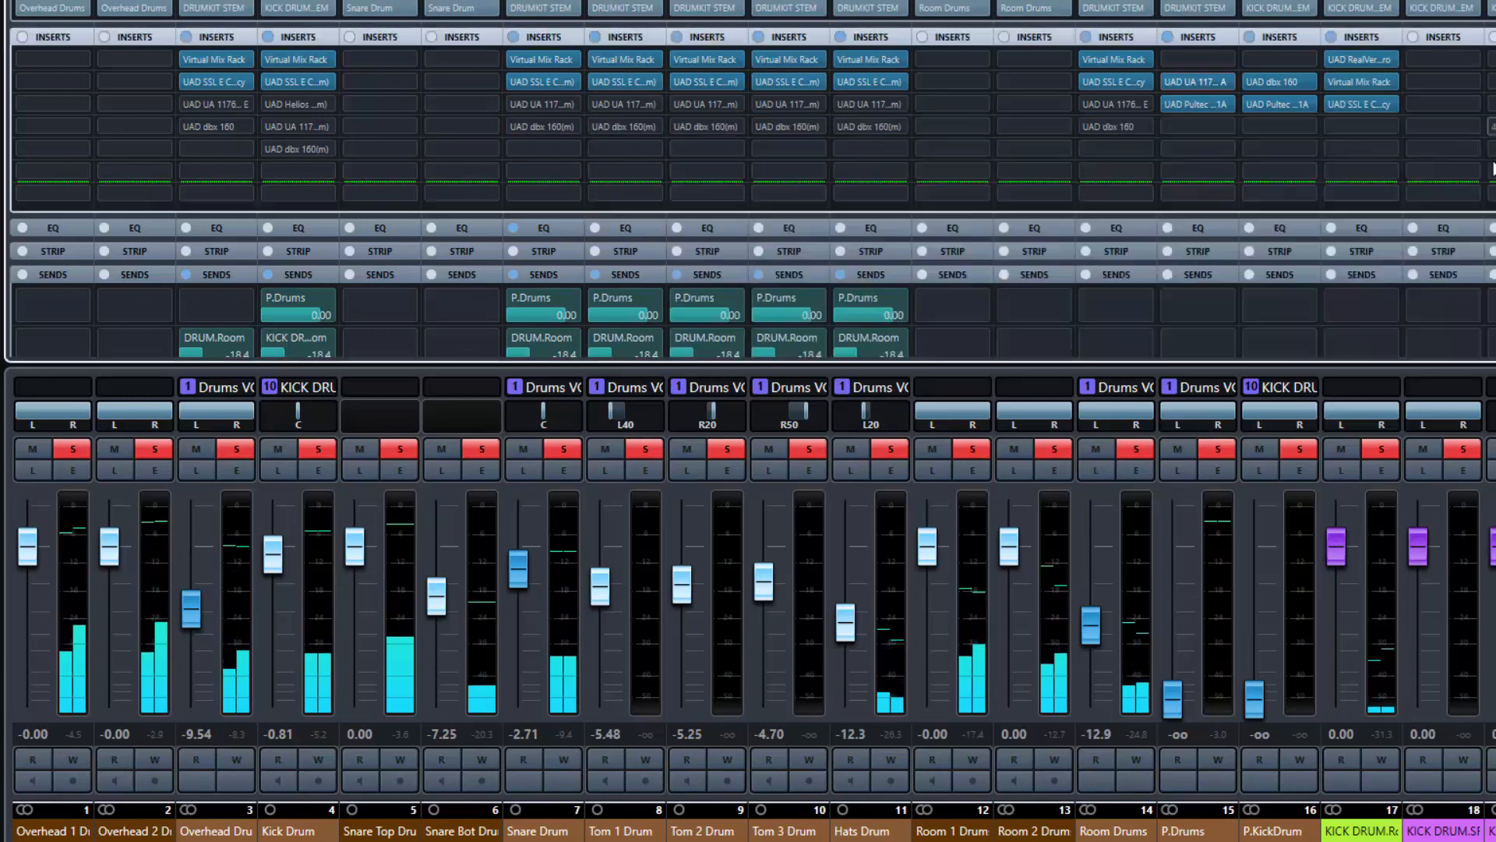
# Raise the P.Drums fader to about -5.5 dB while the drum kit plays.
pyautogui.click(1172, 706)
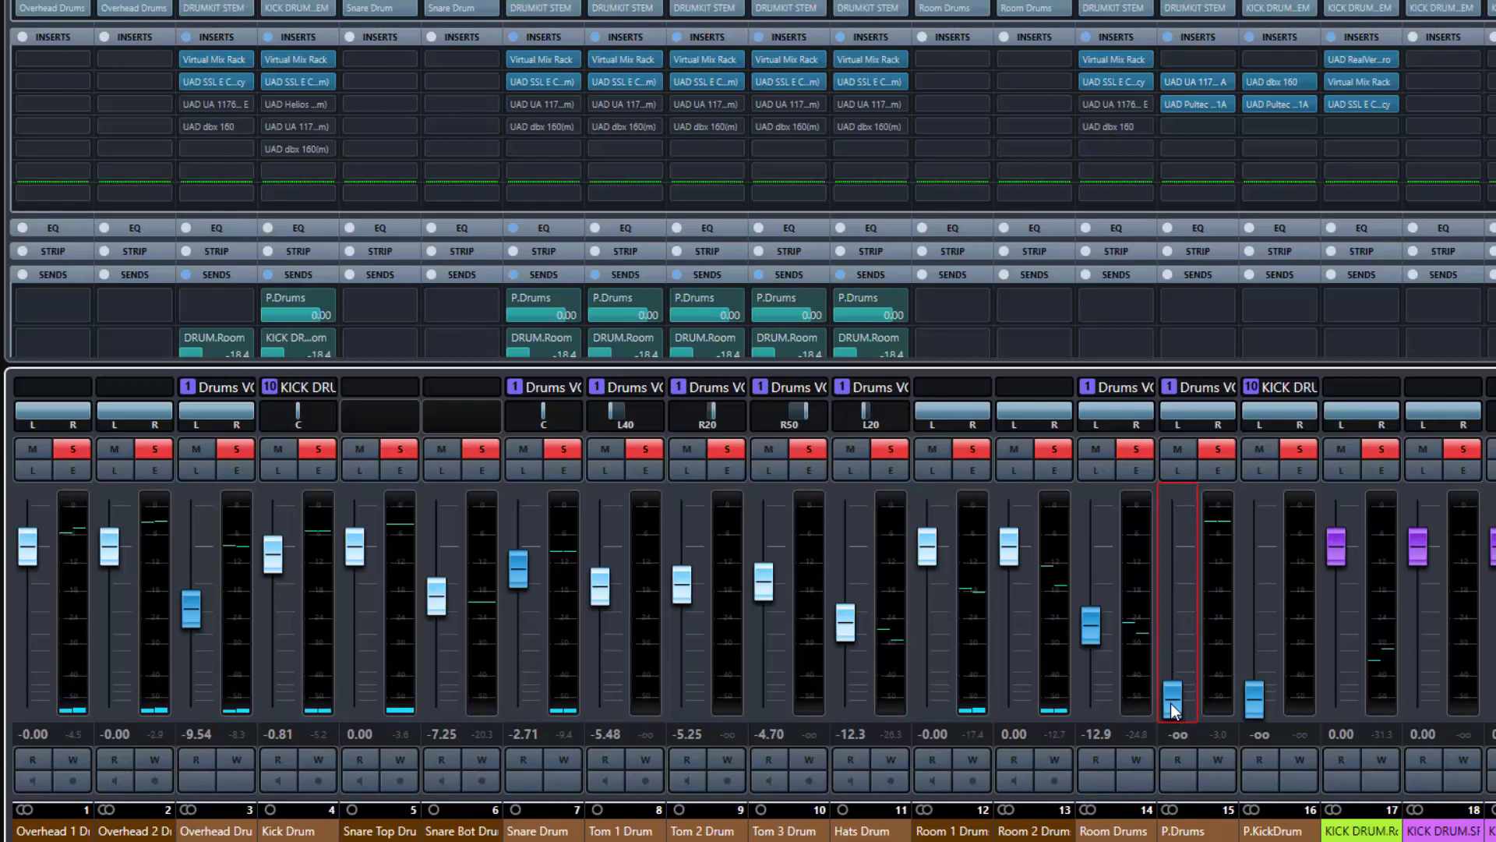
pyautogui.moveTo(1170, 703); pyautogui.dragTo(1176, 606)
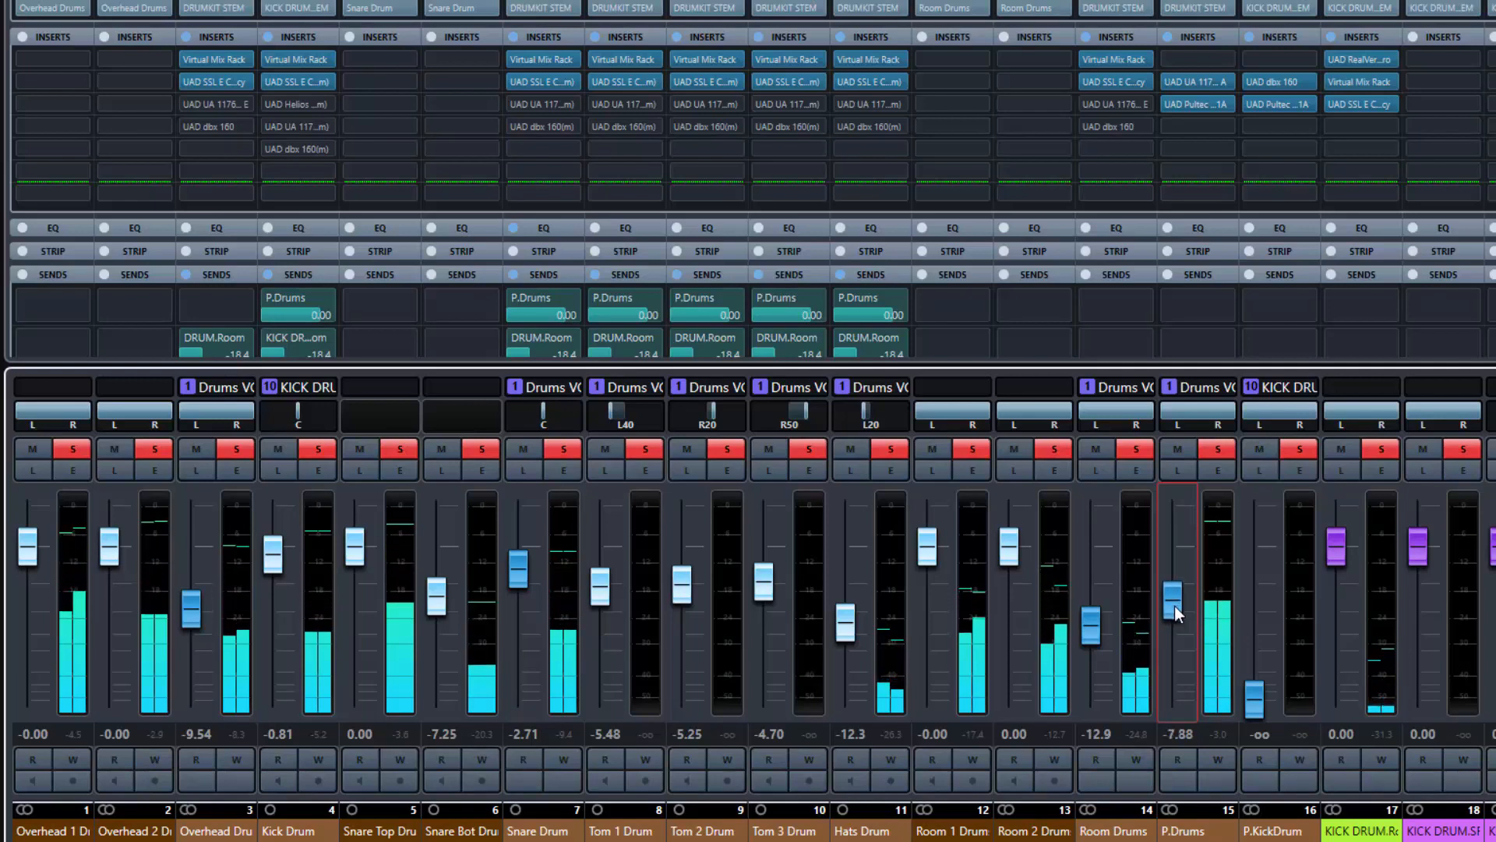
pyautogui.moveTo(1175, 606); pyautogui.dragTo(1174, 594)
# Compare the drum kit with and without the parallel channel by toggling the P.Drums solo.
pyautogui.click(1217, 449)
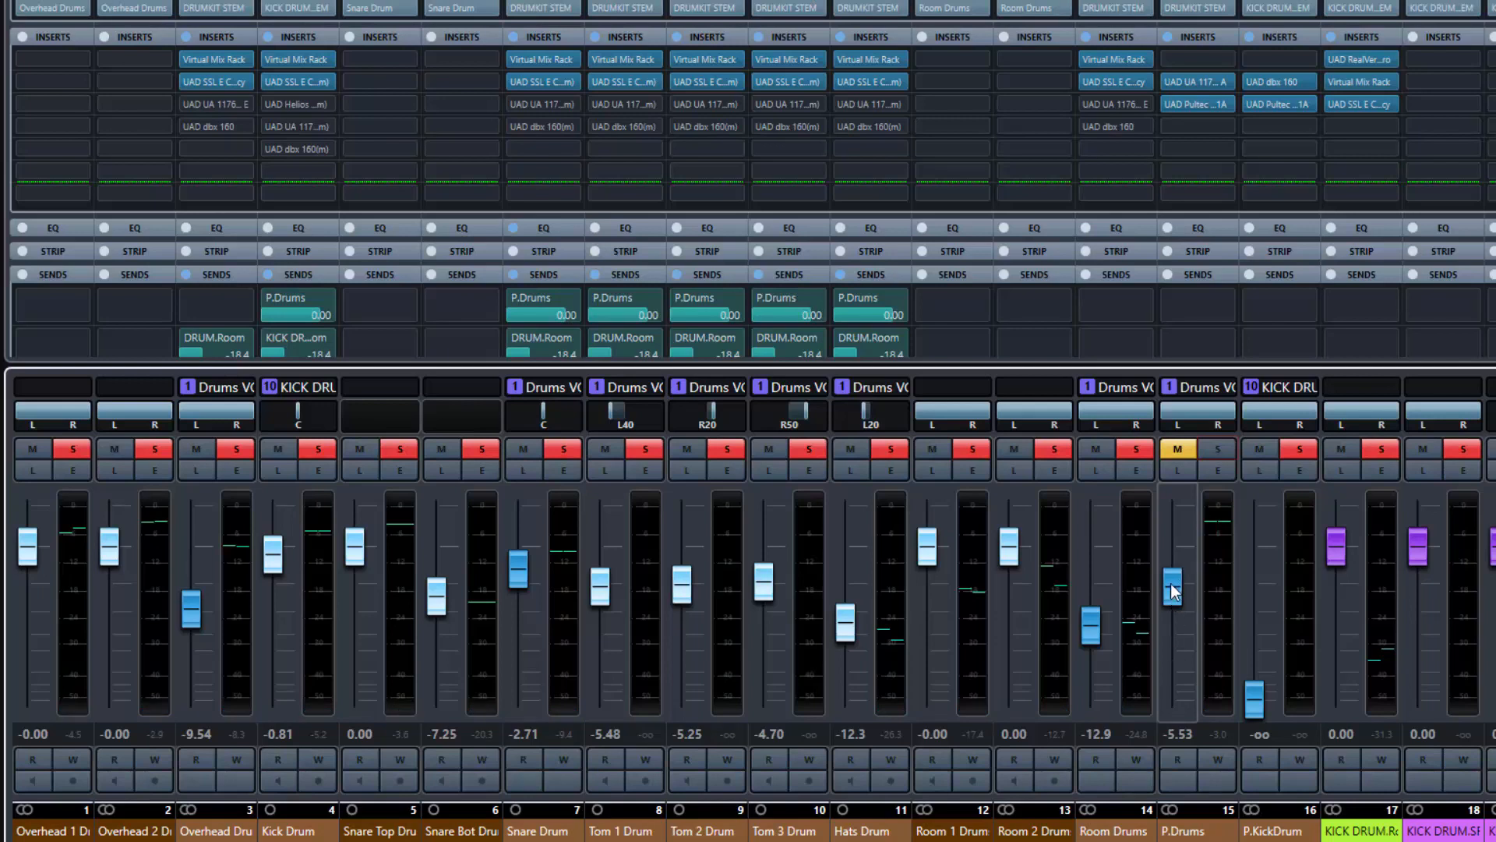
pyautogui.click(1214, 448)
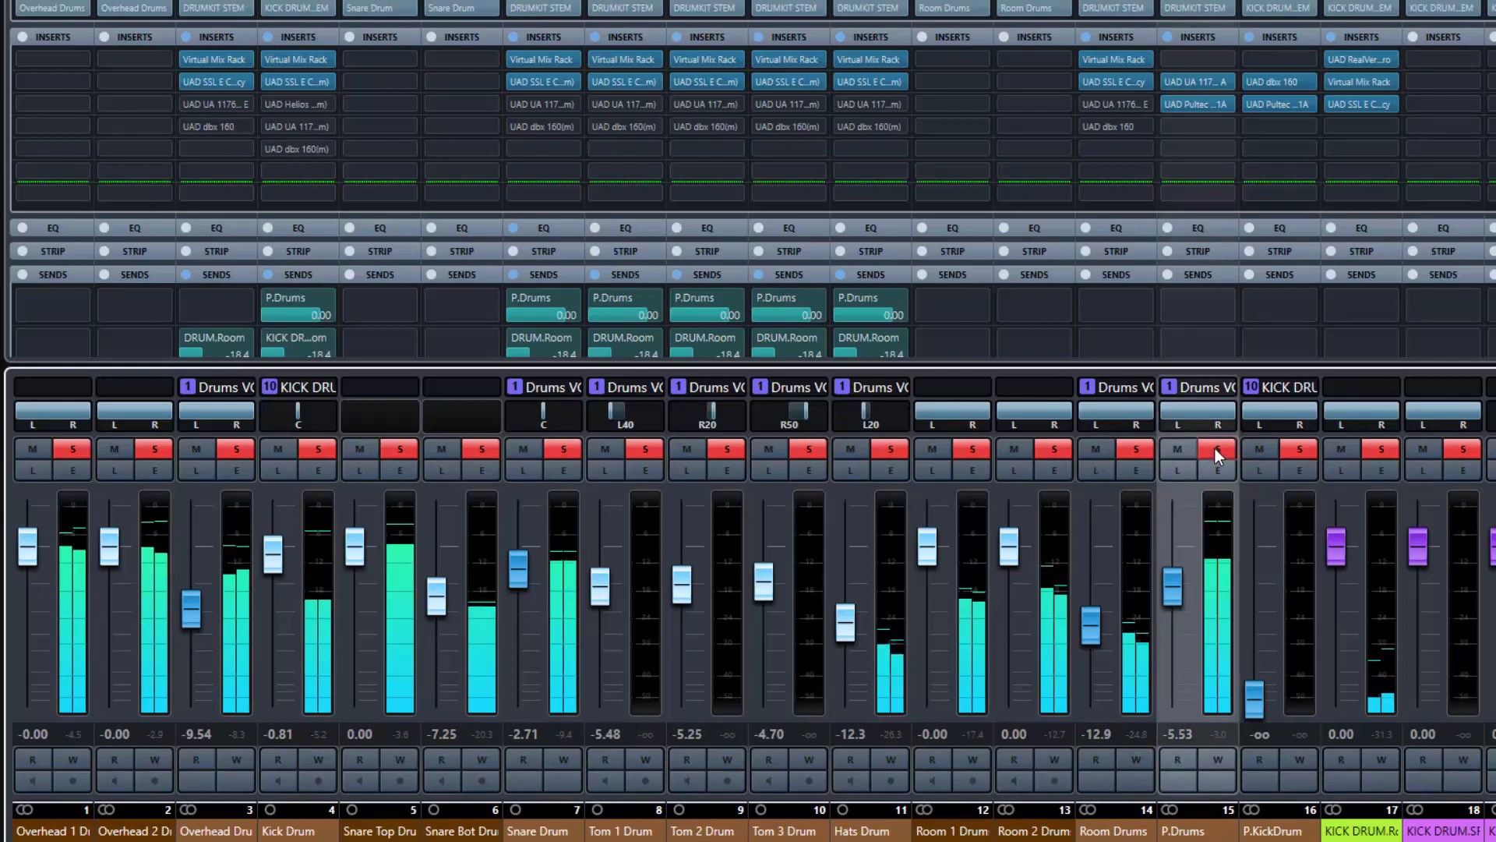
pyautogui.click(1215, 447)
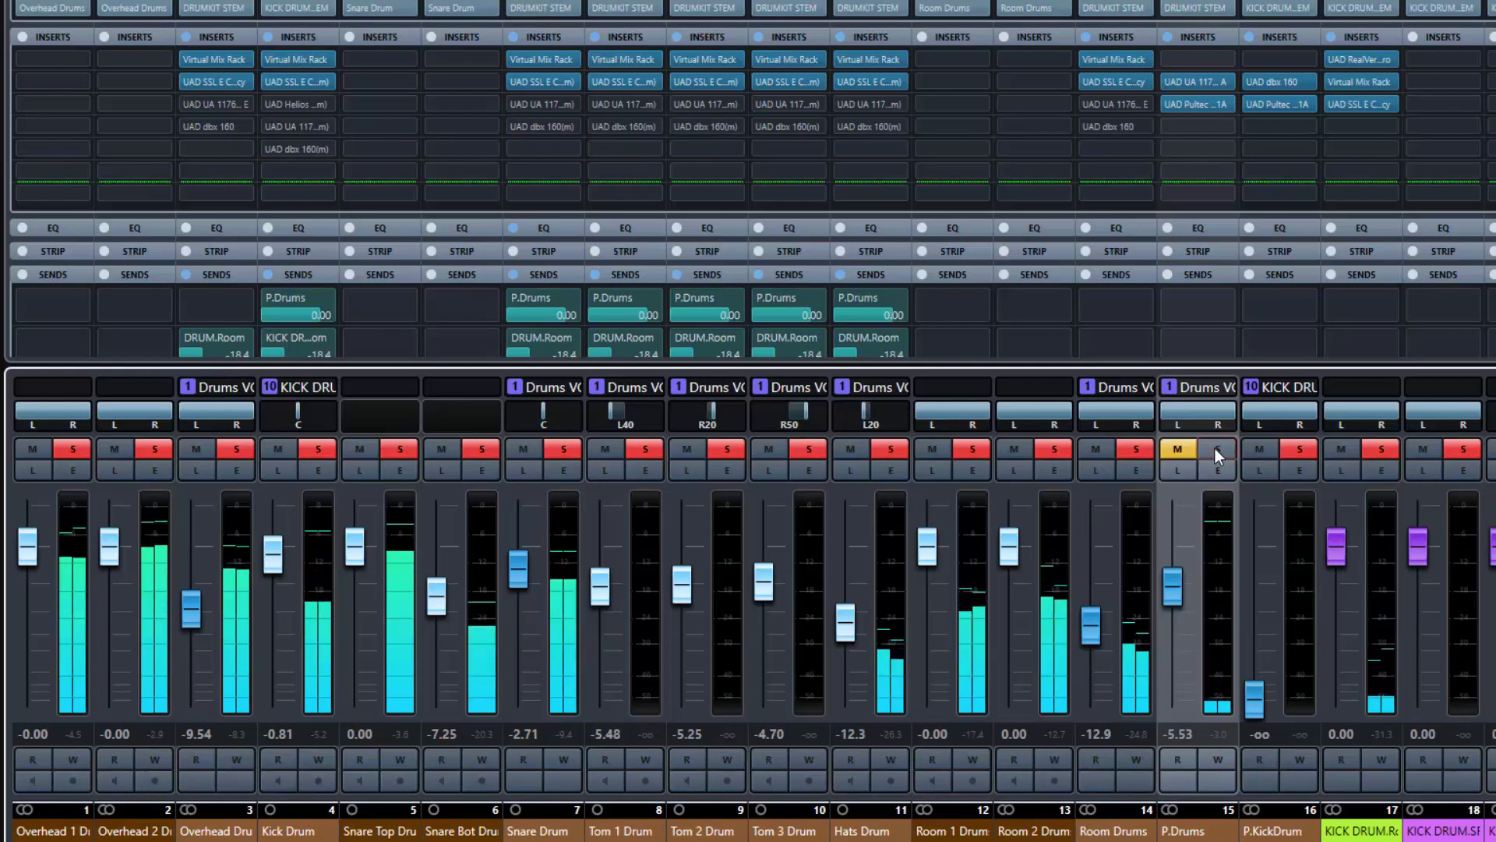
pyautogui.click(1214, 448)
# Lower the P.Drums fader to -8.75 dB and compare the kit with the parallel channel out and in.
pyautogui.moveTo(1175, 573); pyautogui.dragTo(1177, 603)
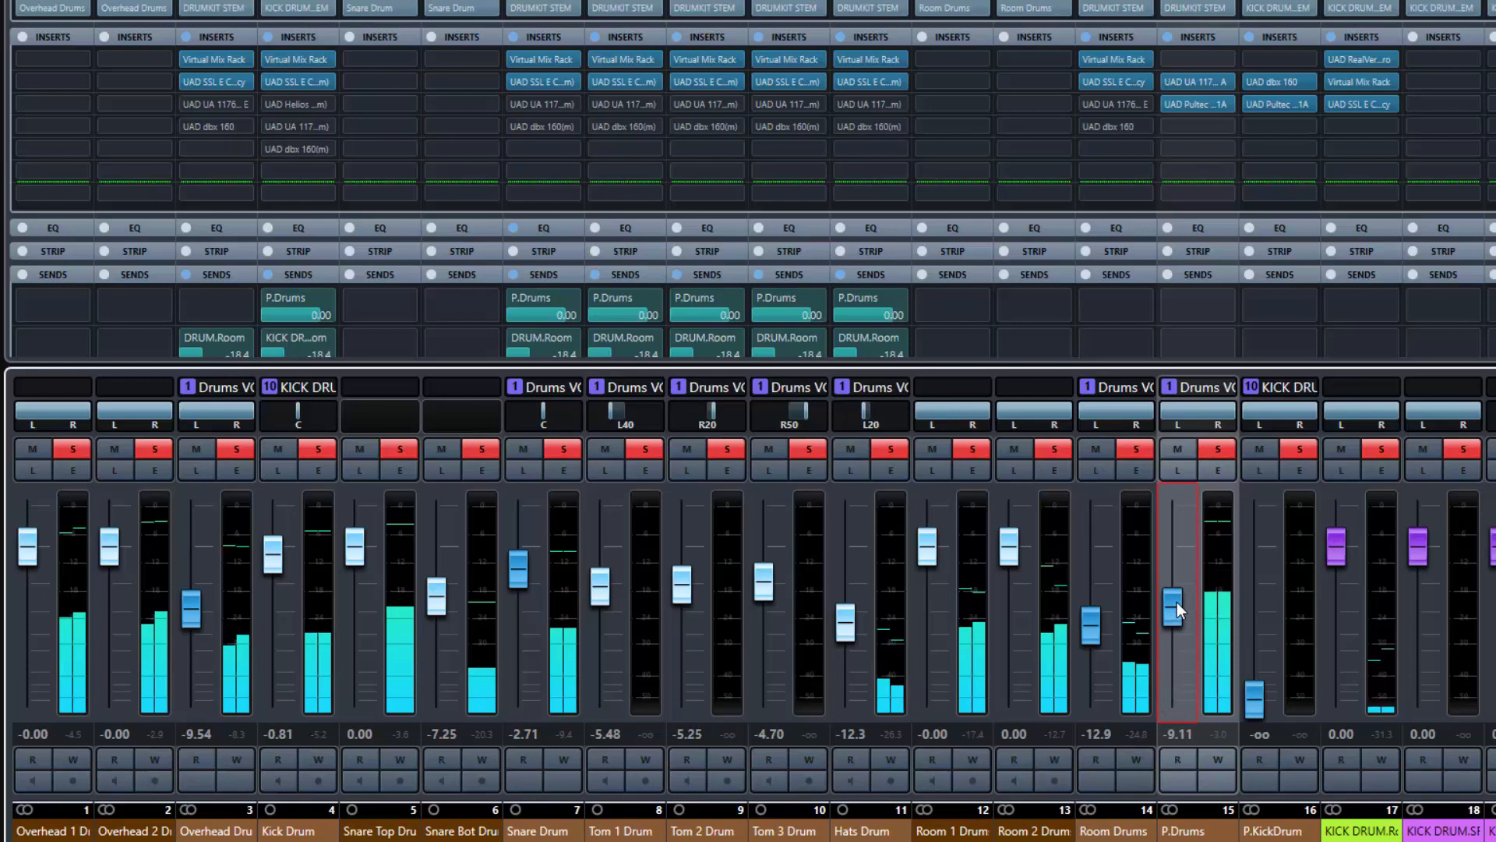
pyautogui.moveTo(1177, 602); pyautogui.dragTo(1177, 601)
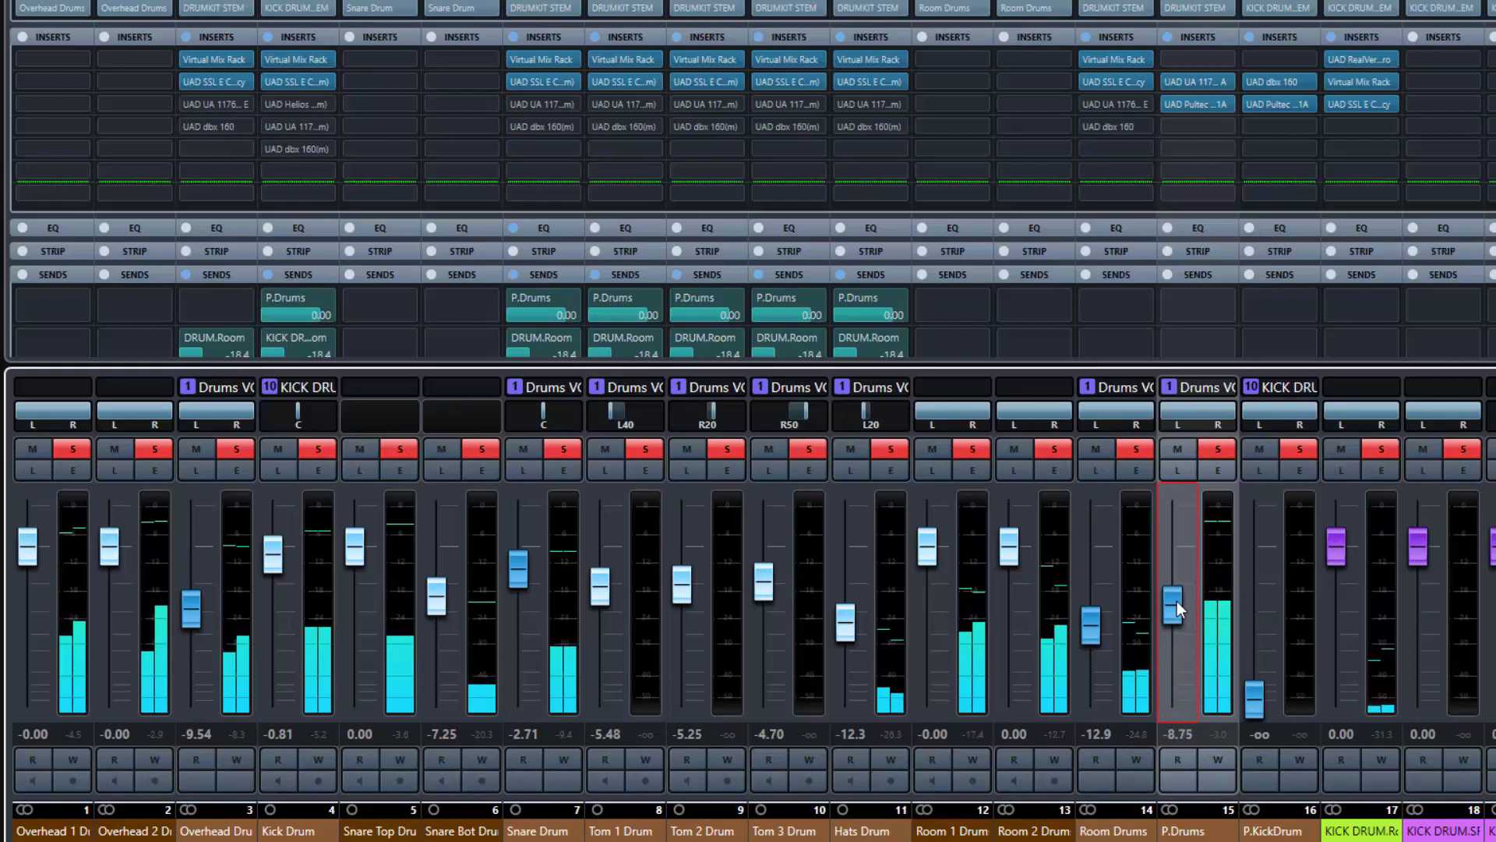
pyautogui.click(1214, 452)
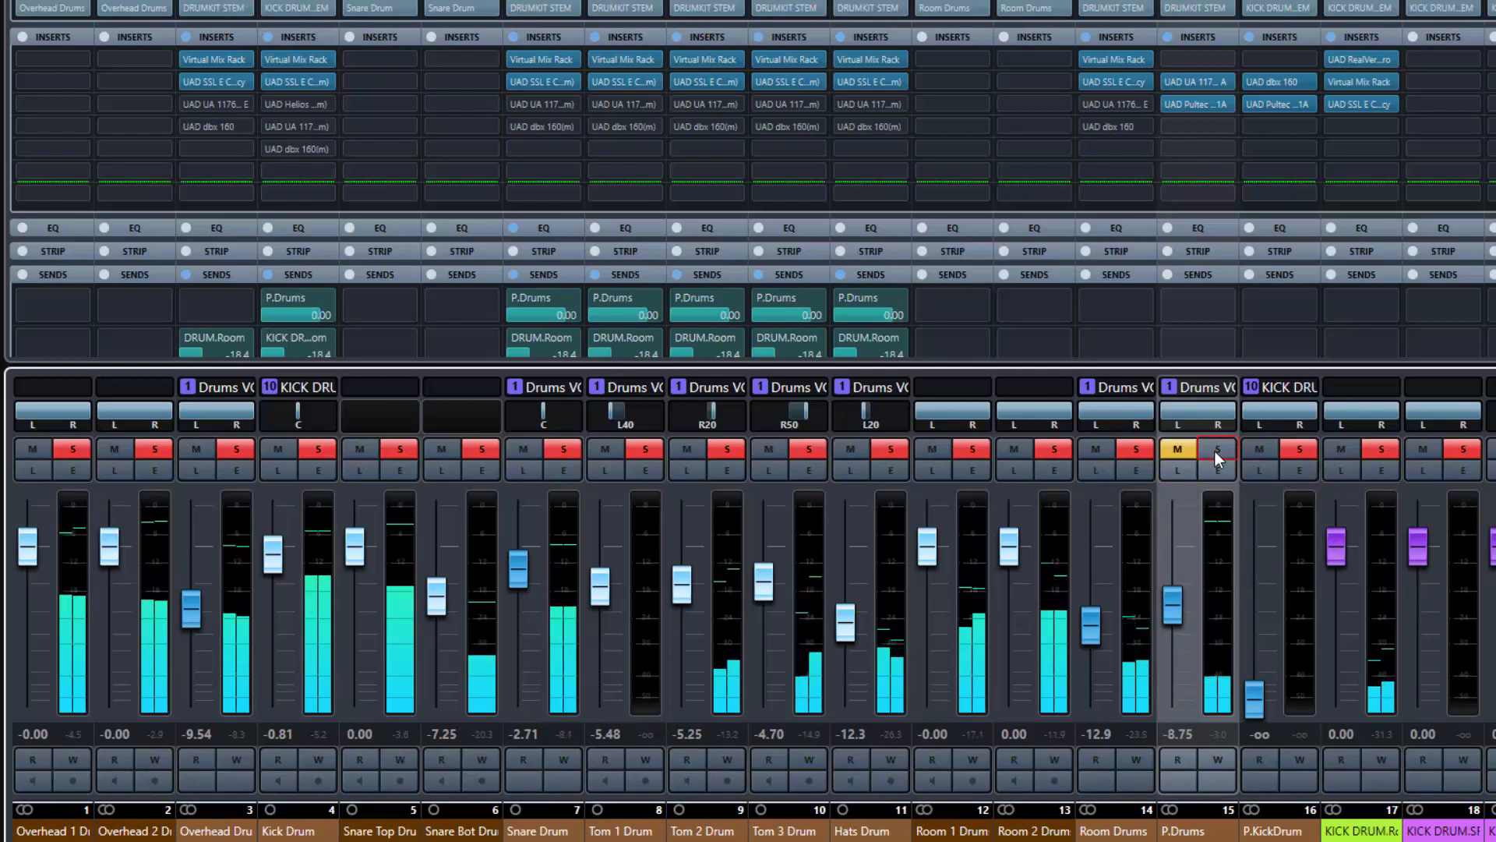
pyautogui.click(1214, 452)
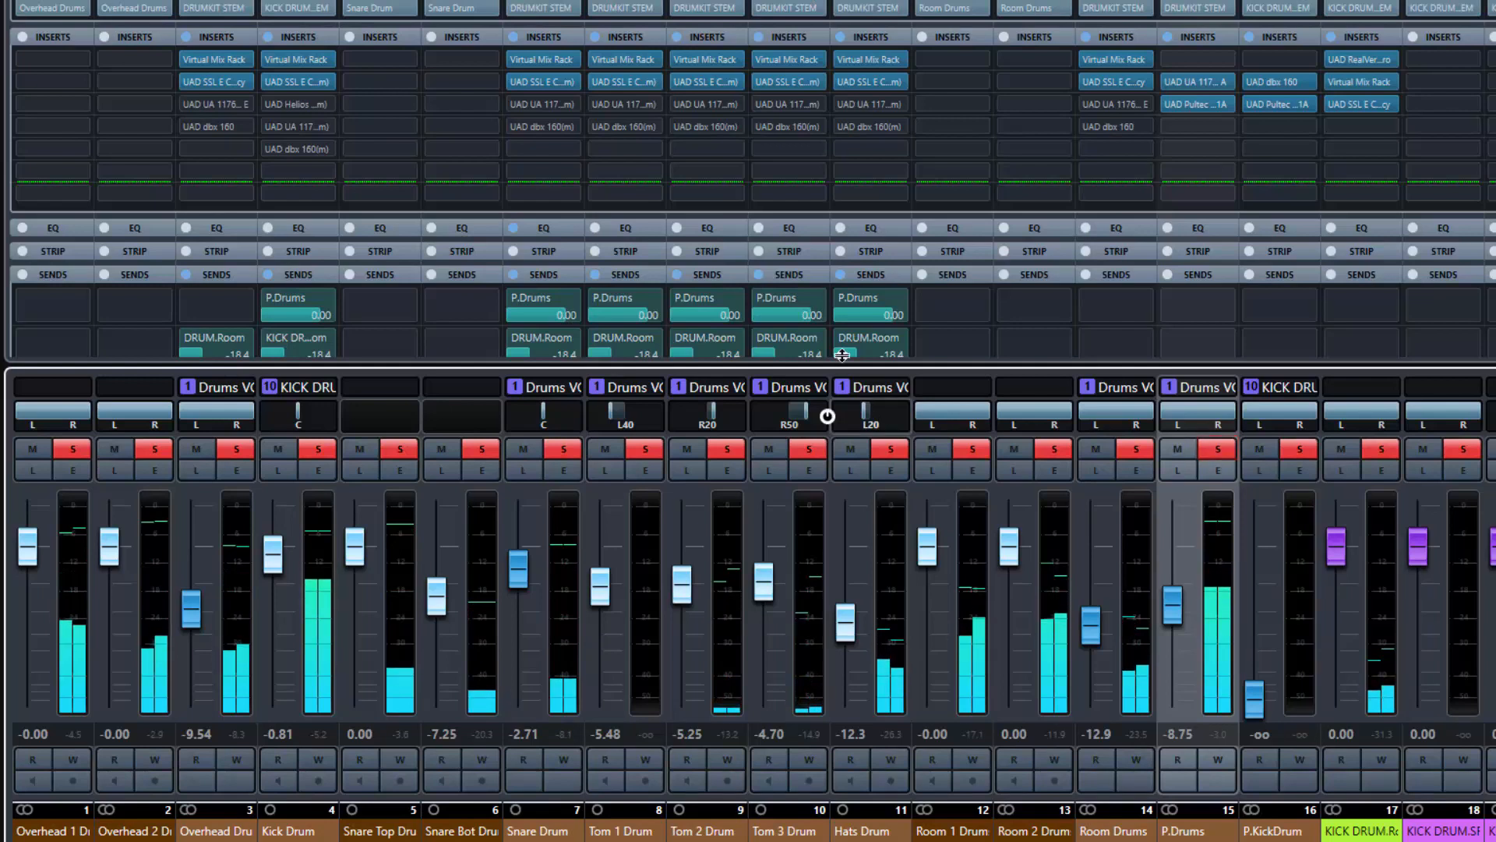
# Turn off the Hats Drum send to P.Drums and compare the kit with P.Drums unsoloed and soloed.
pyautogui.click(857, 306)
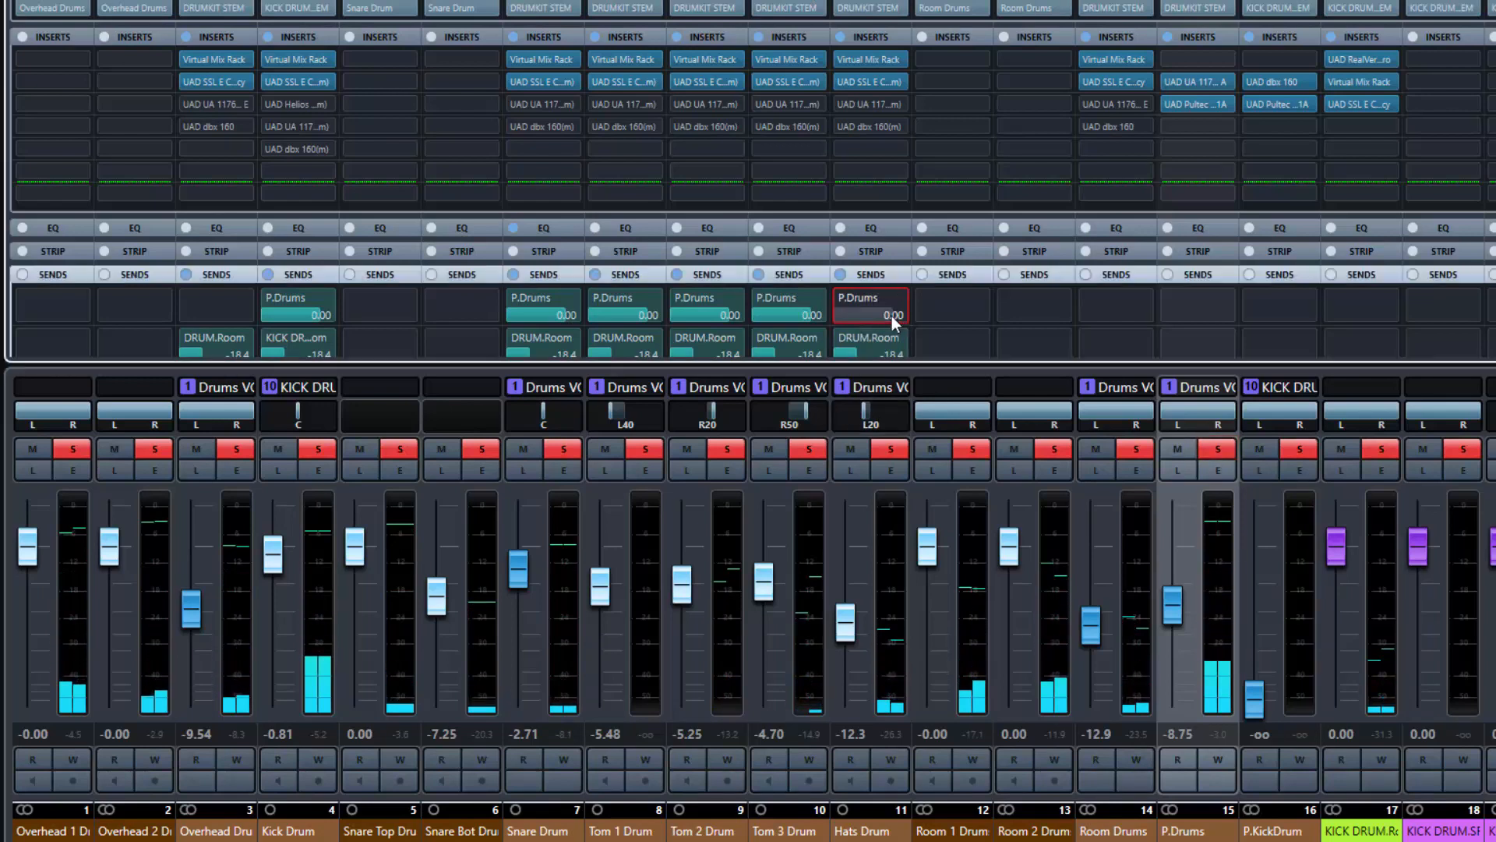
pyautogui.click(1218, 450)
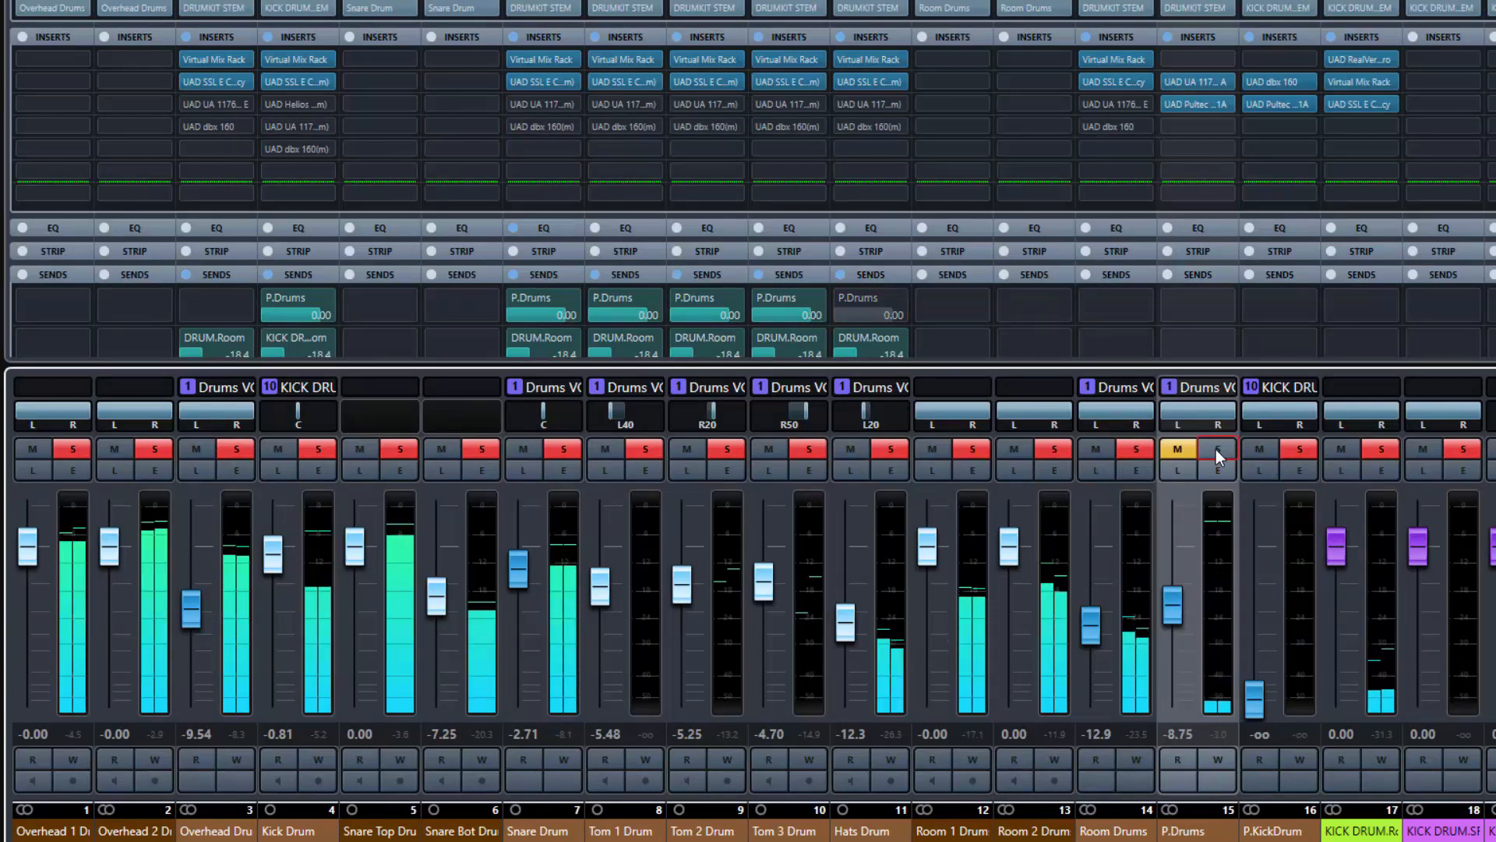
pyautogui.click(1216, 449)
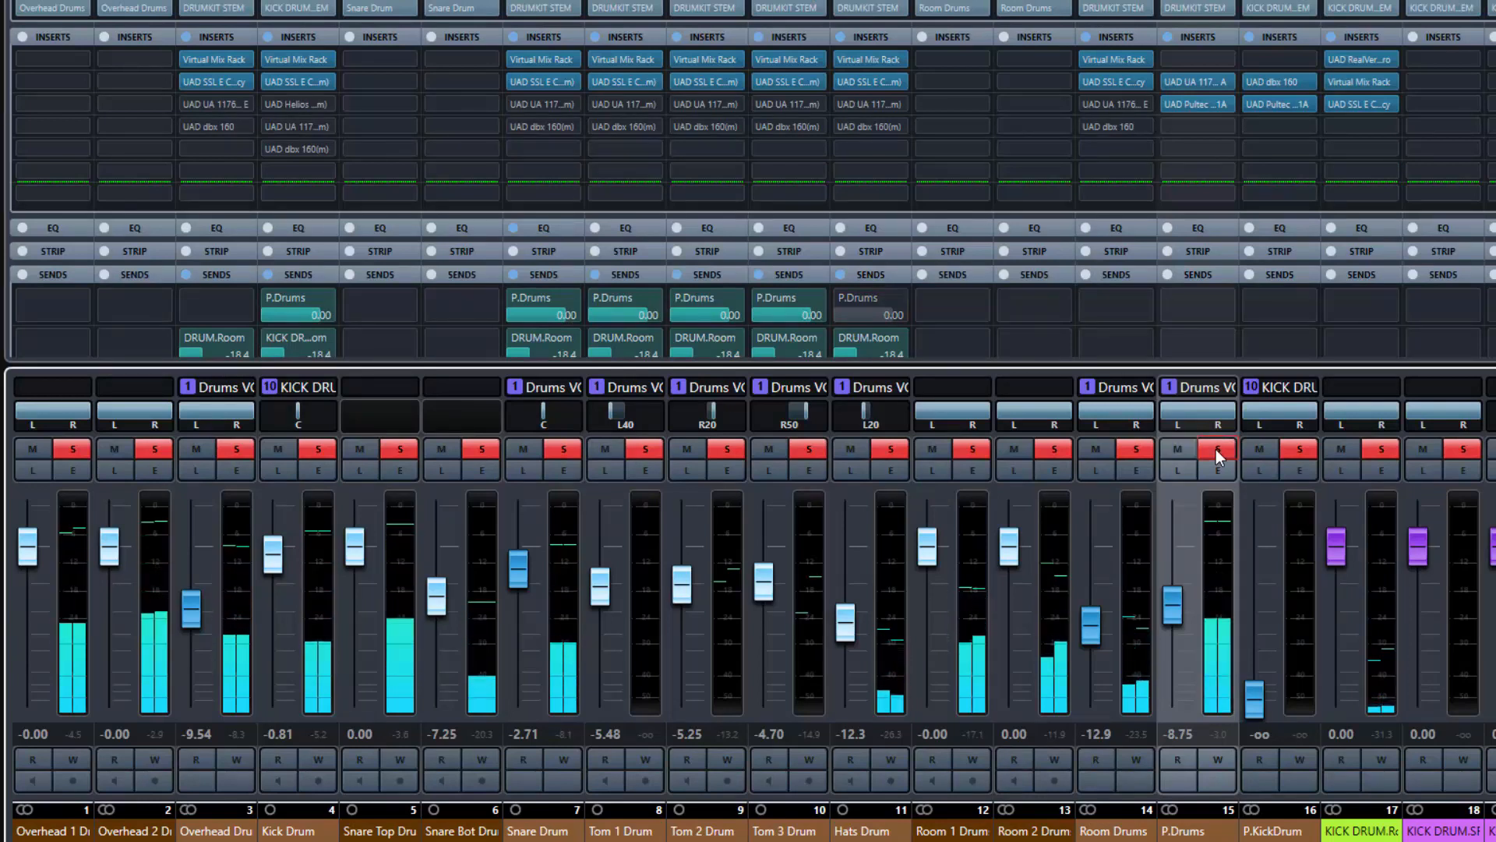
# Review the UAD UA 1176 Rev A on P.Drums and switch the compressor off.
pyautogui.click(1198, 81)
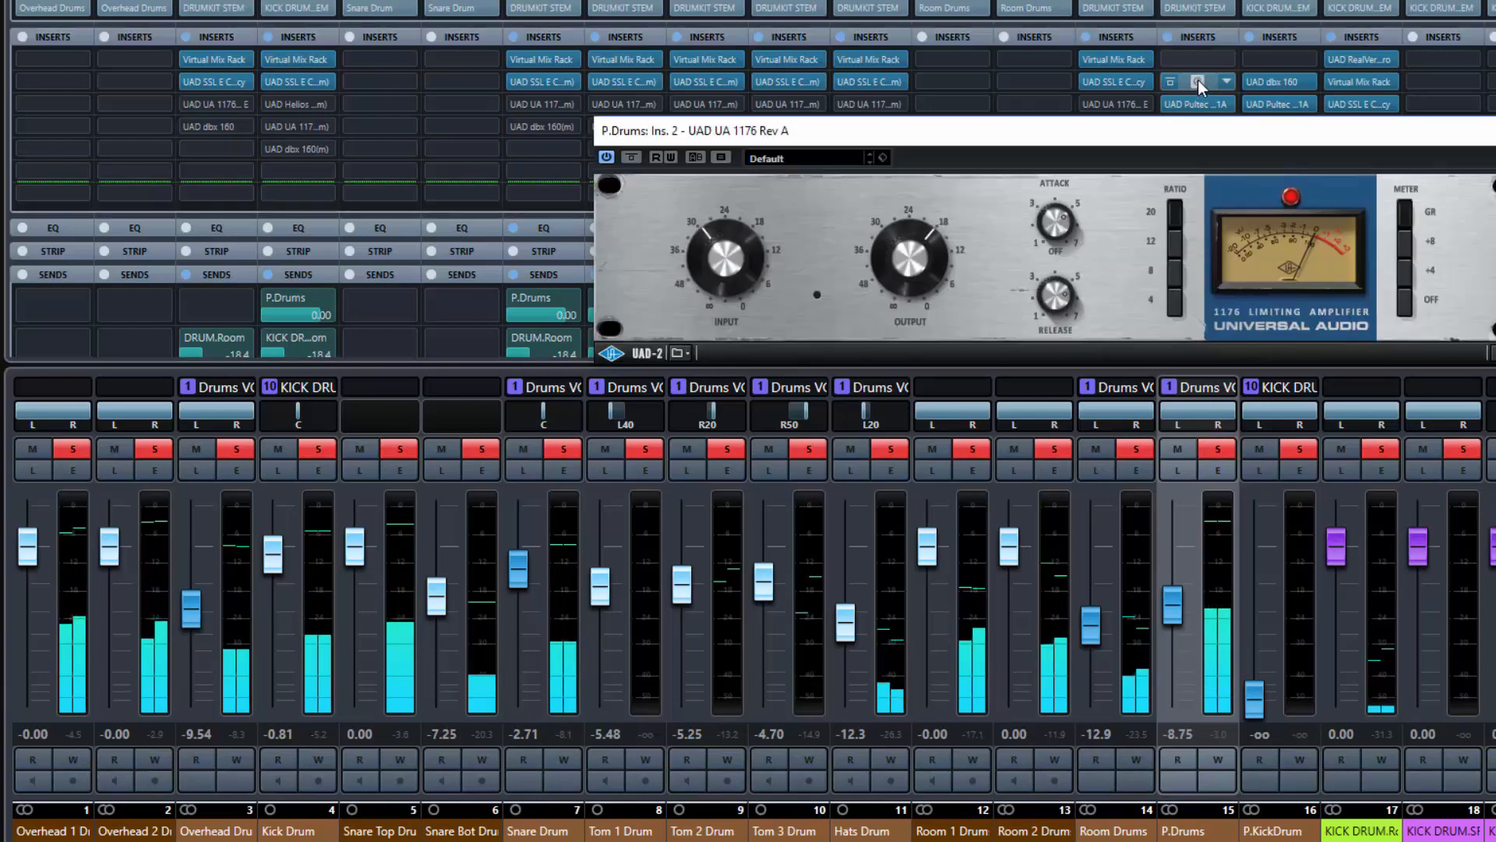
pyautogui.moveTo(1205, 142); pyautogui.dragTo(1213, 162)
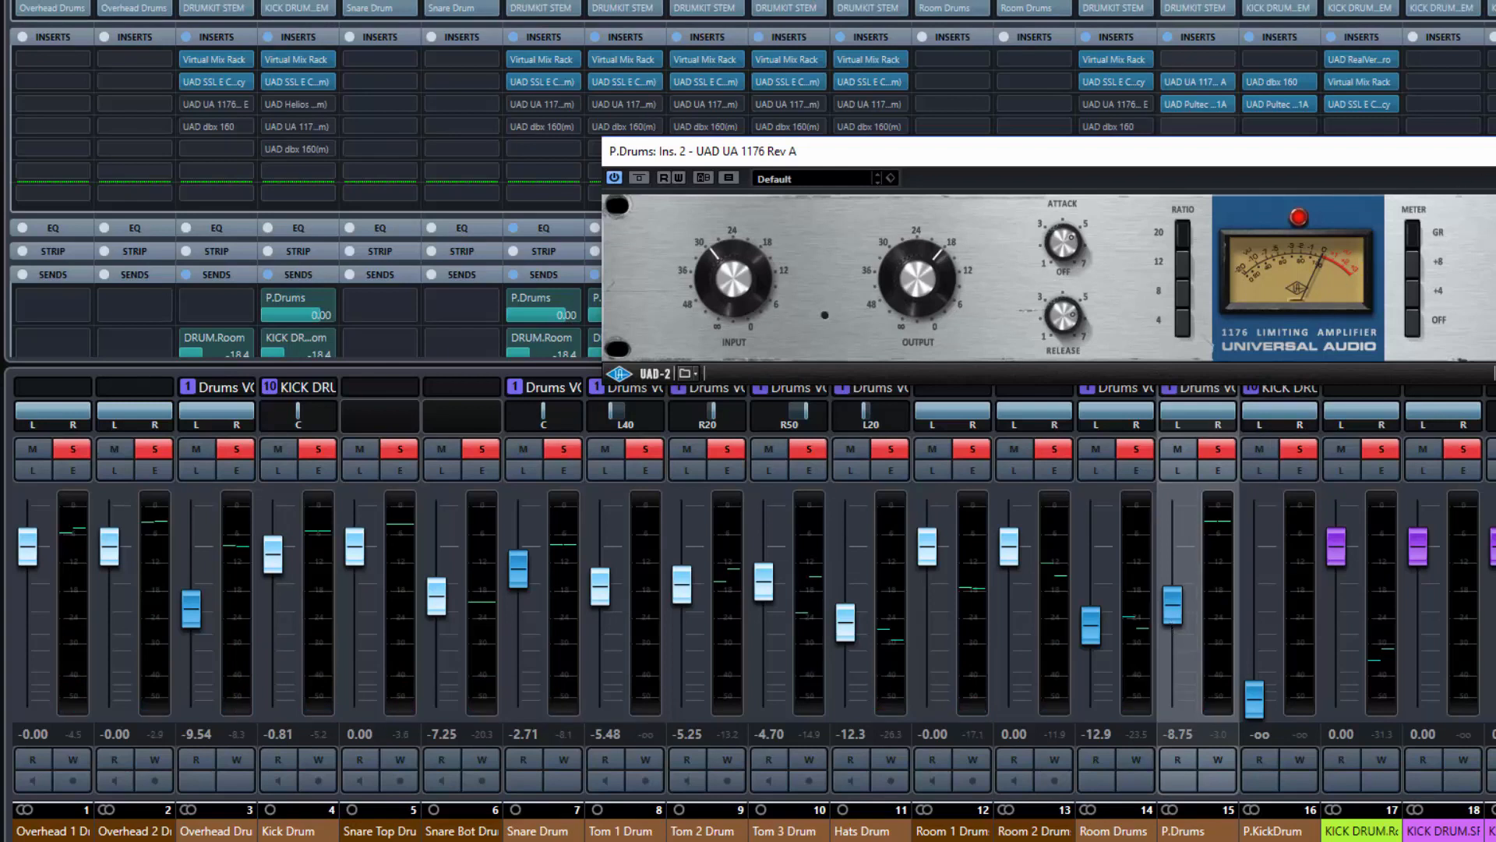
pyautogui.click(1495, 150)
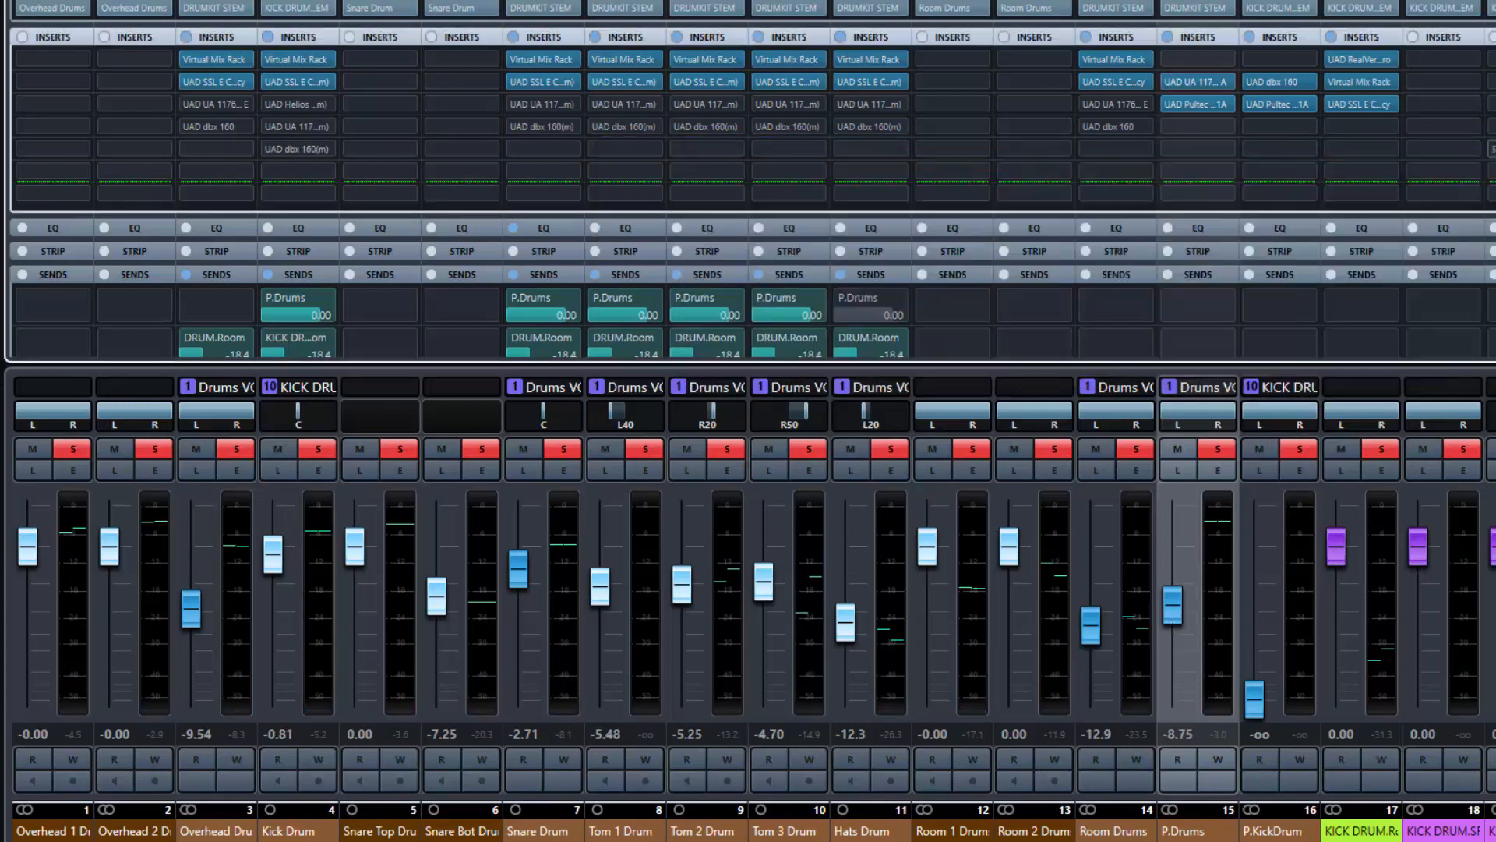
pyautogui.click(1198, 80)
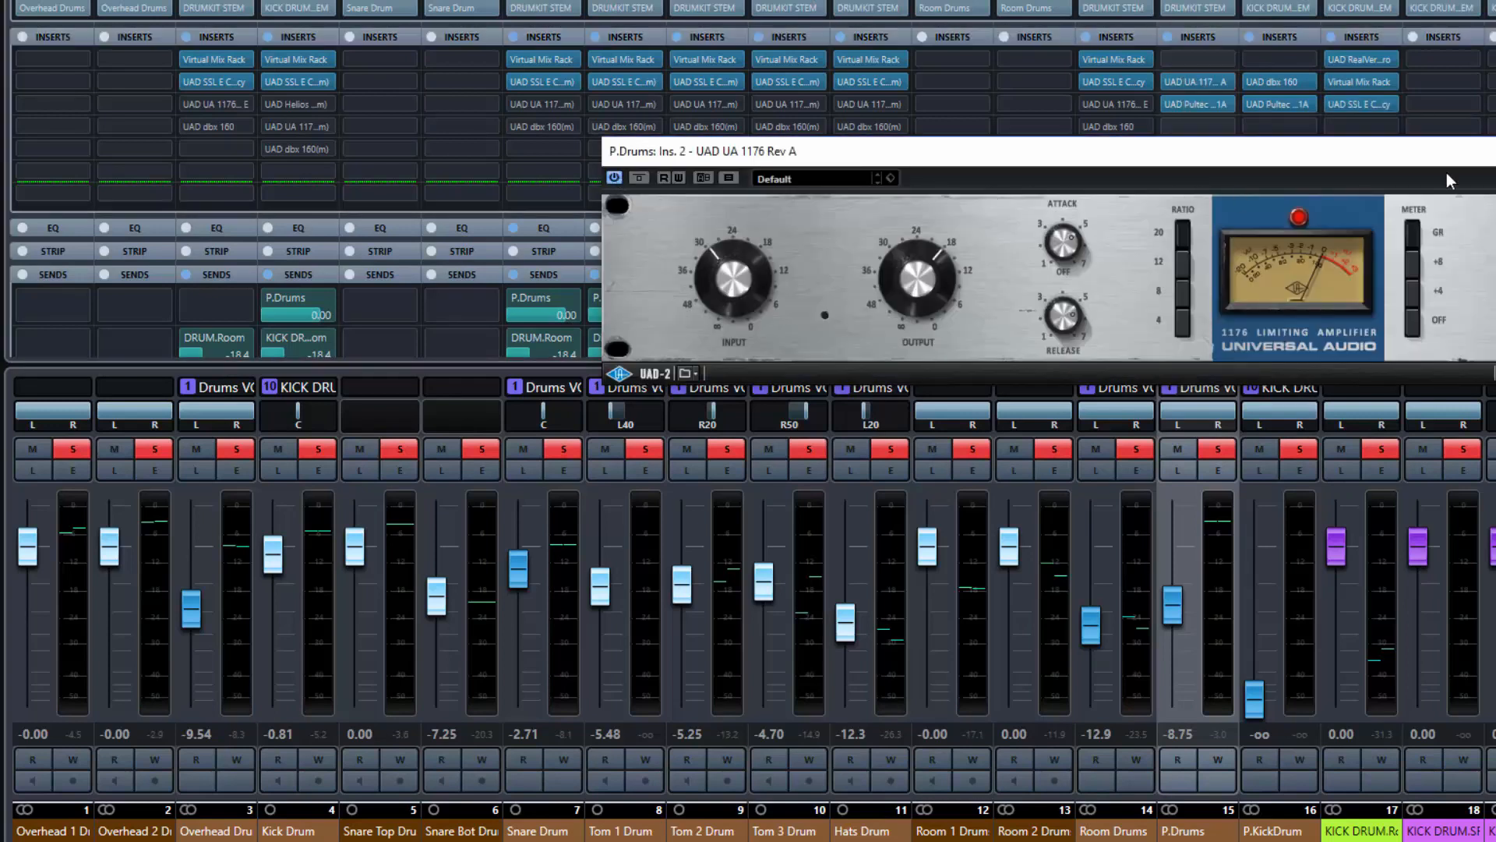
pyautogui.click(615, 178)
pyautogui.click(1495, 150)
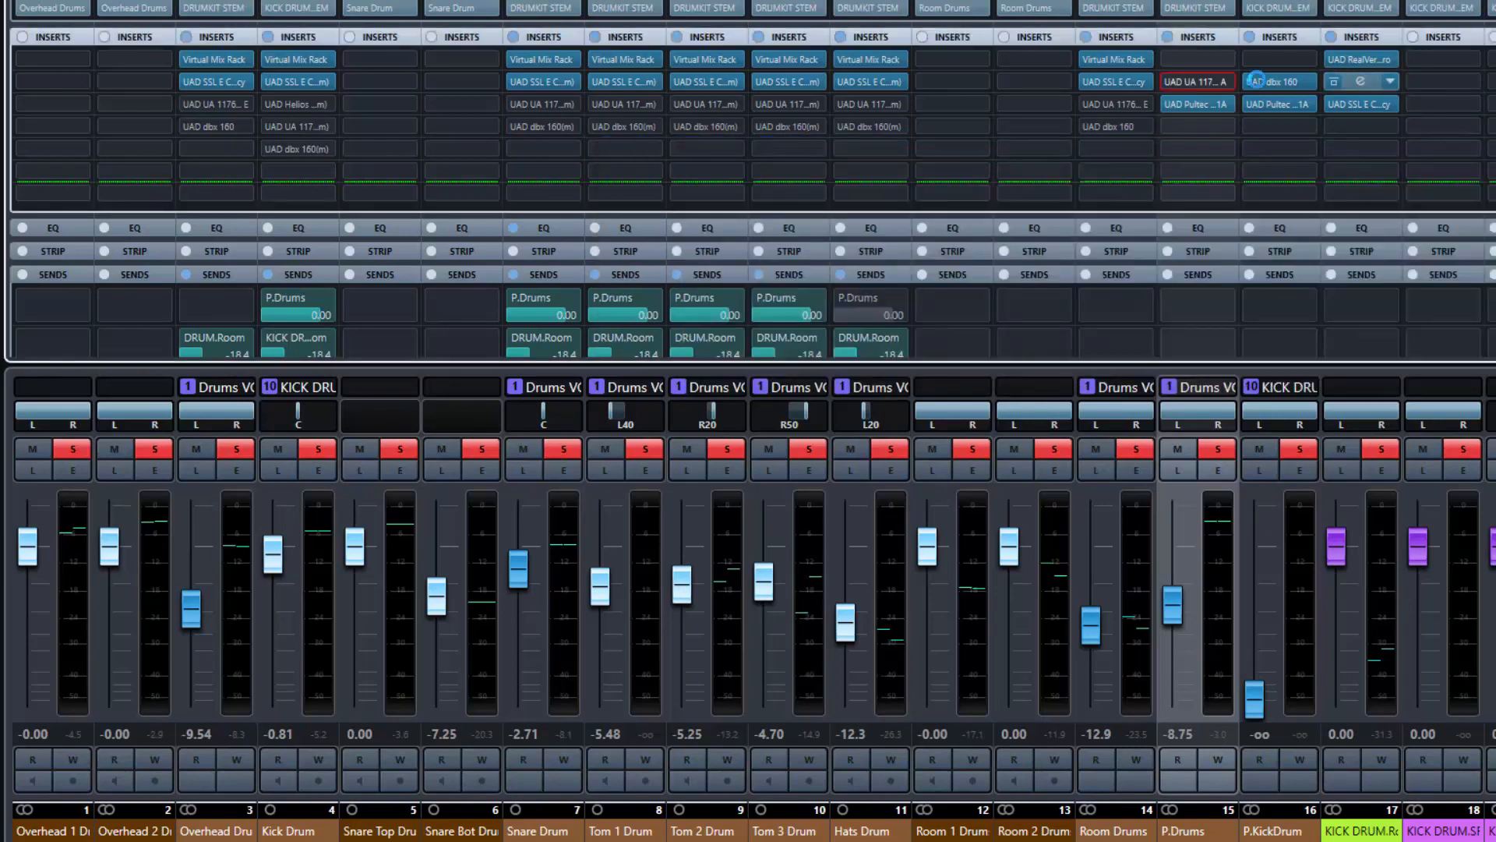
# Load the Tube Compressor into the first insert slot of P.Drums and start playback through it.
pyautogui.click(1224, 61)
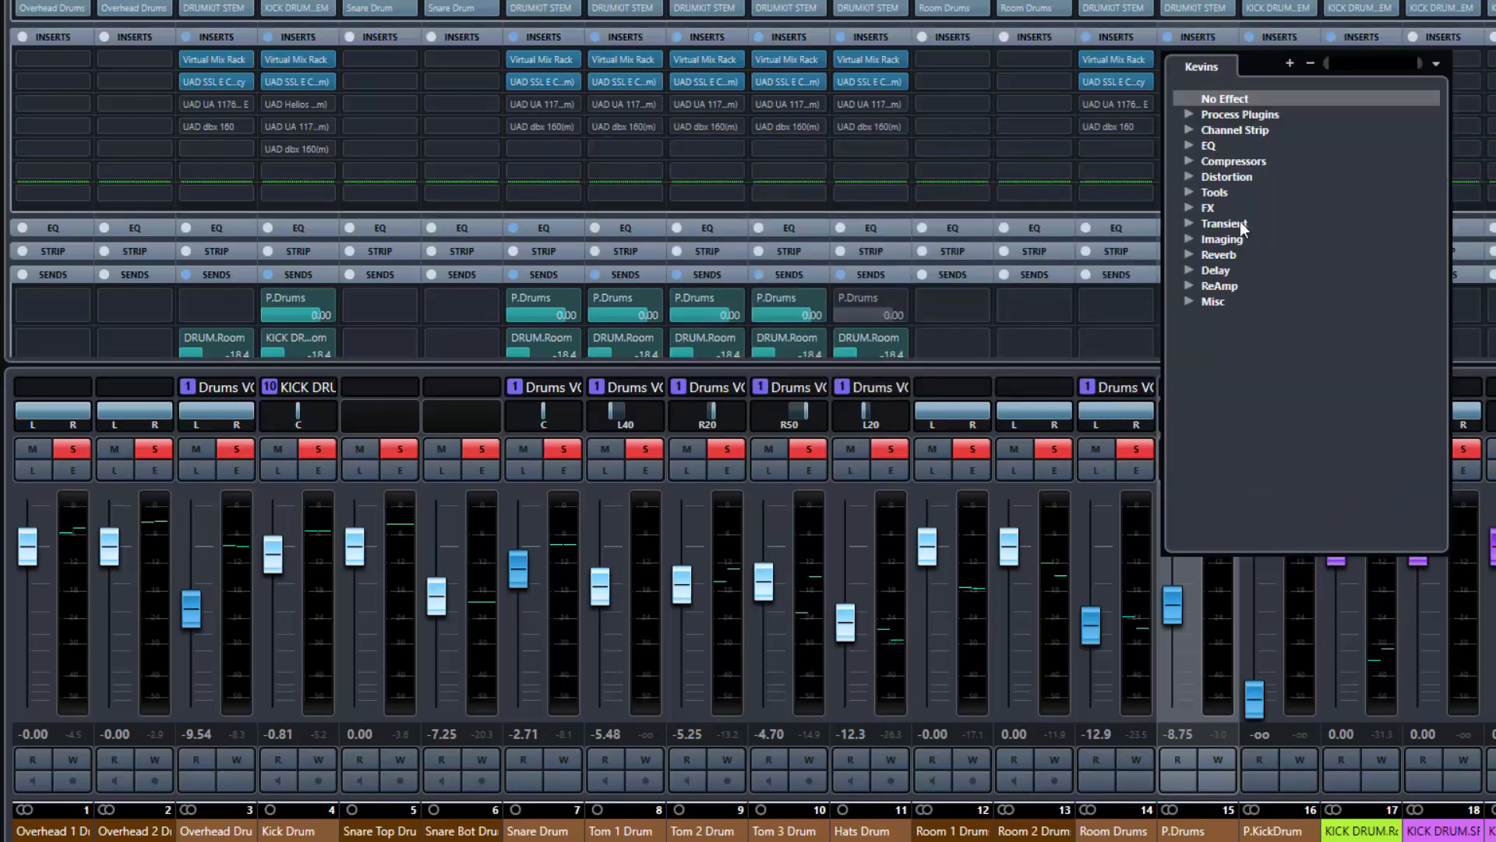
pyautogui.click(1189, 160)
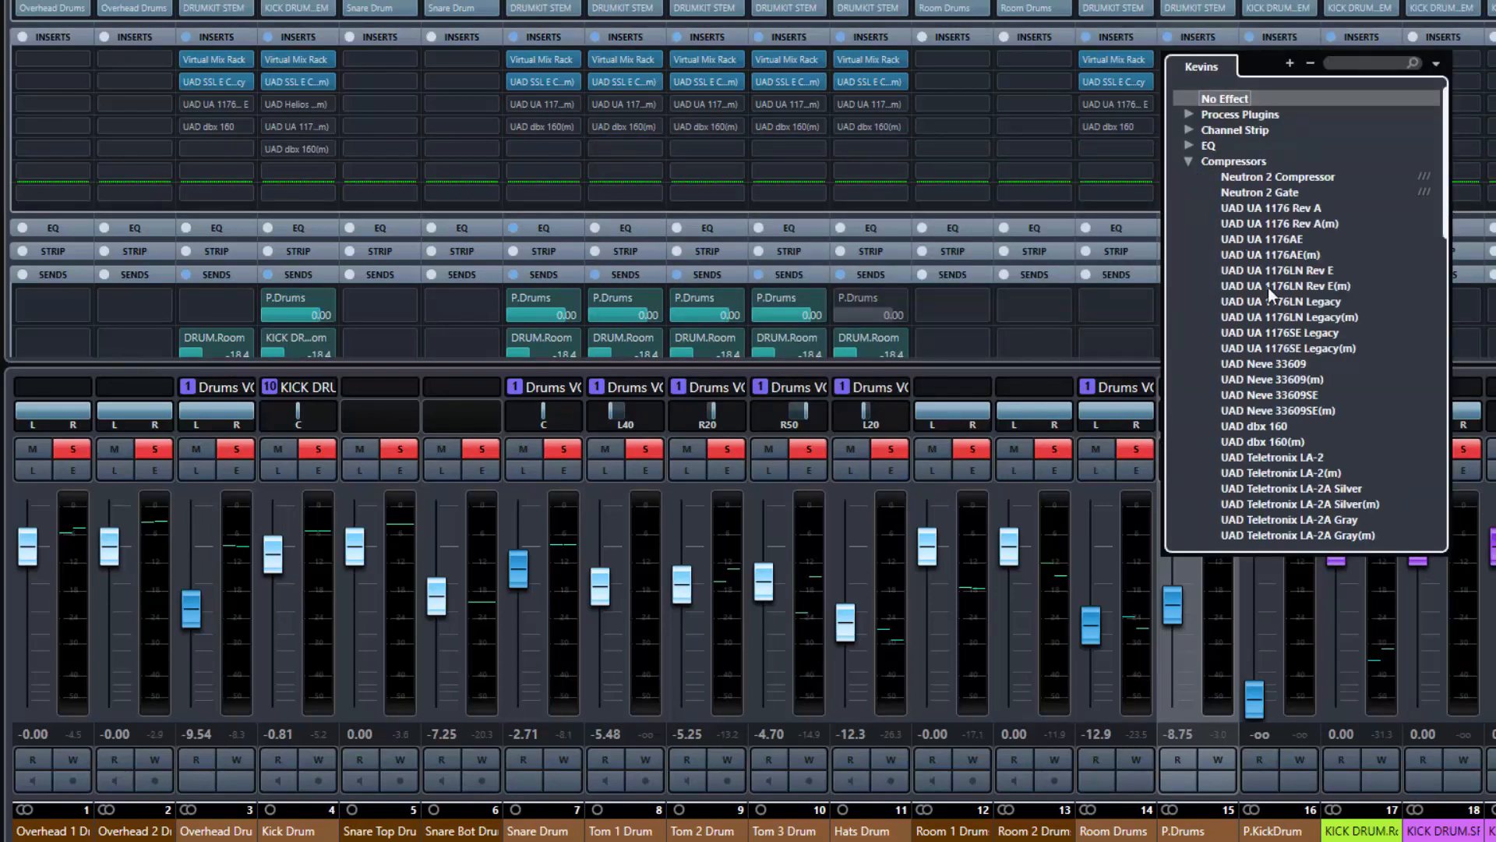
pyautogui.scroll(-5, 1292, 320)
pyautogui.scroll(-6, 1292, 321)
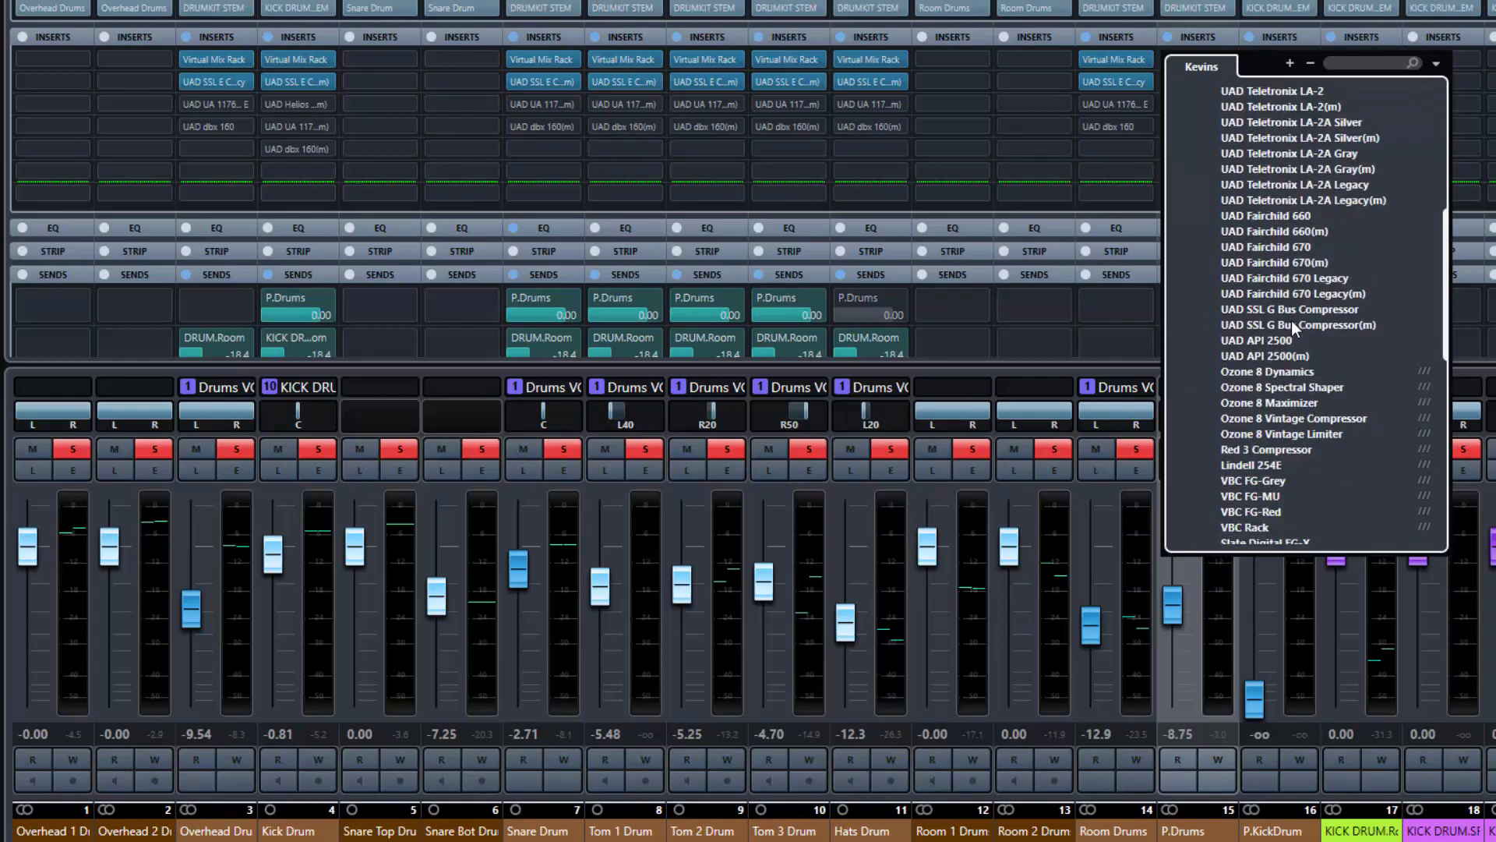
pyautogui.scroll(-4, 1293, 320)
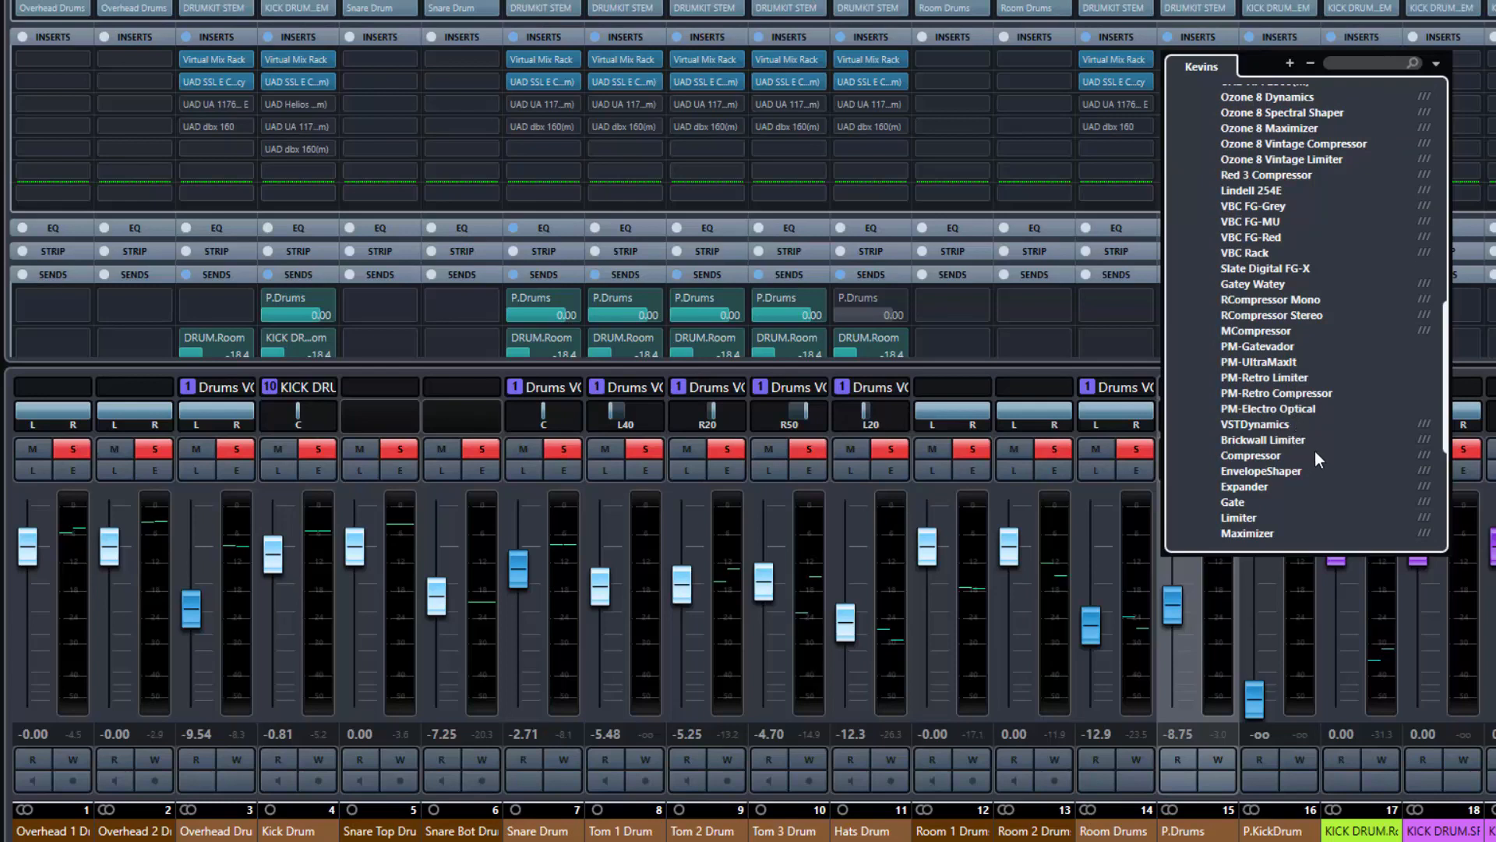
pyautogui.scroll(-2, 1315, 456)
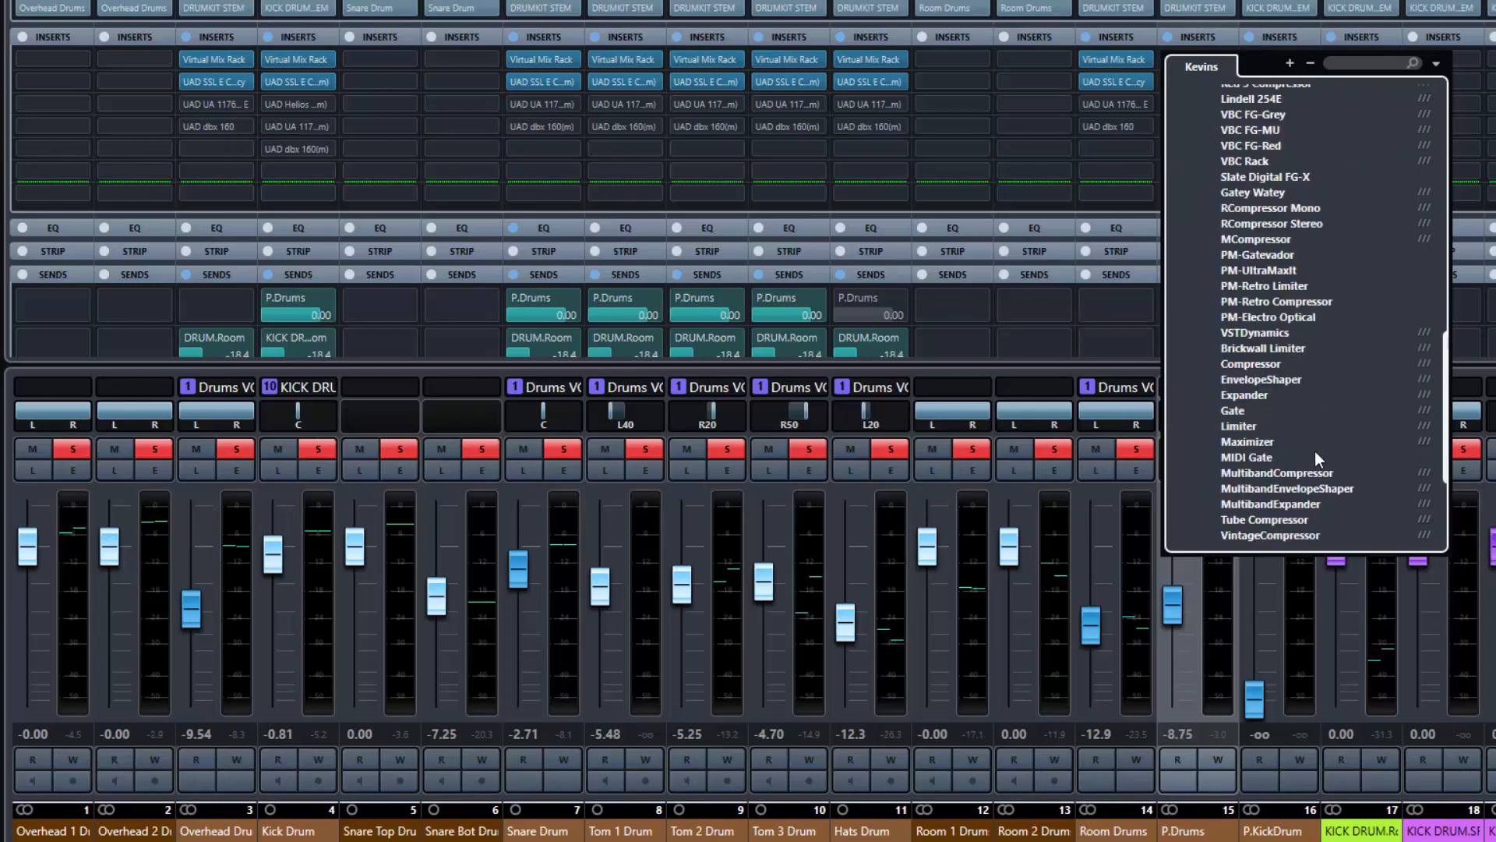
pyautogui.scroll(-2, 1316, 450)
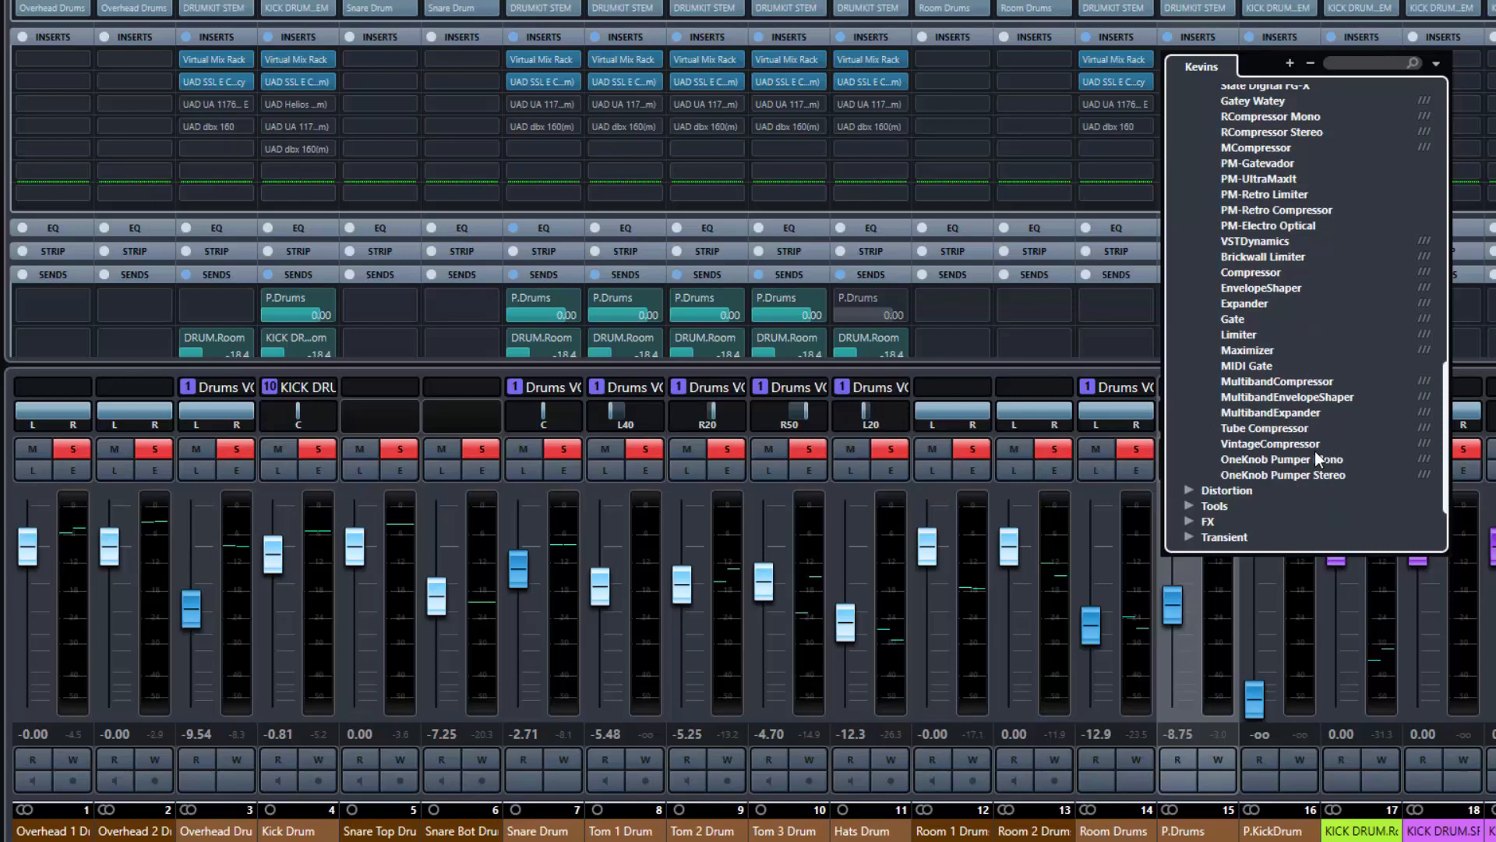
pyautogui.click(1252, 430)
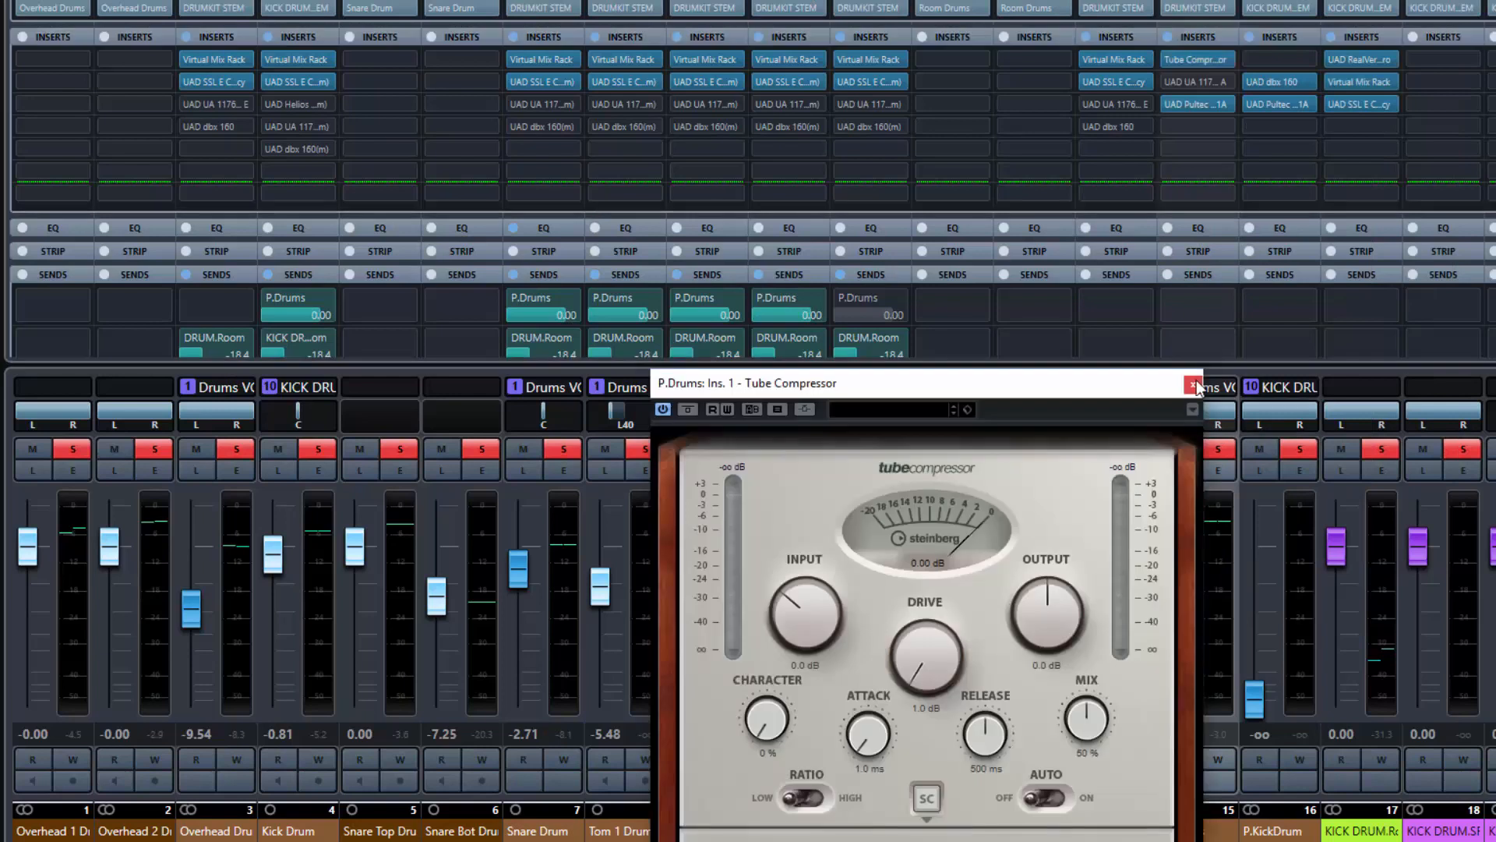
pyautogui.moveTo(1099, 396); pyautogui.dragTo(985, 162)
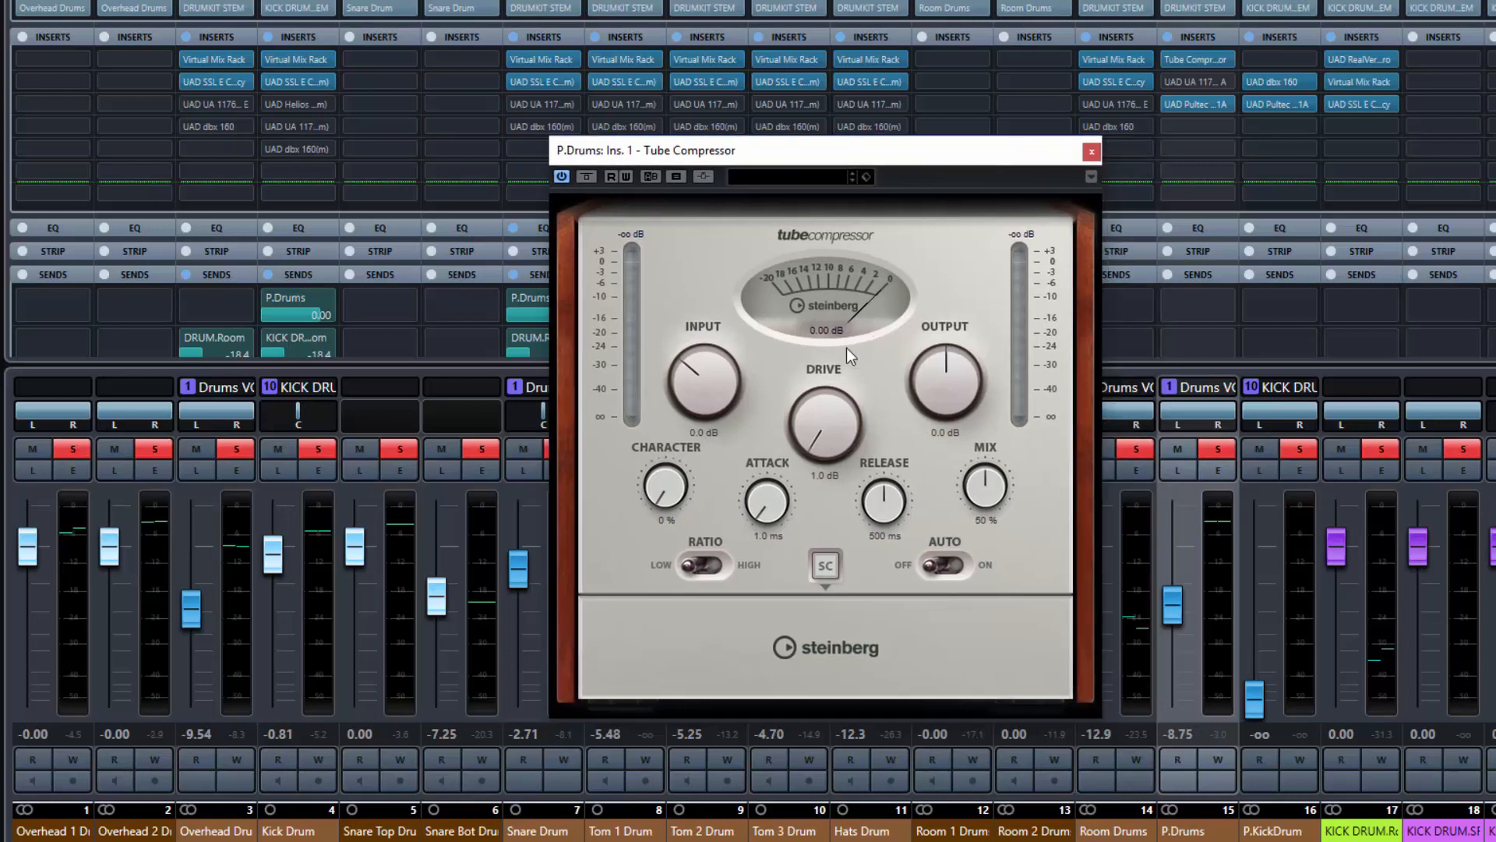
pyautogui.press('space')
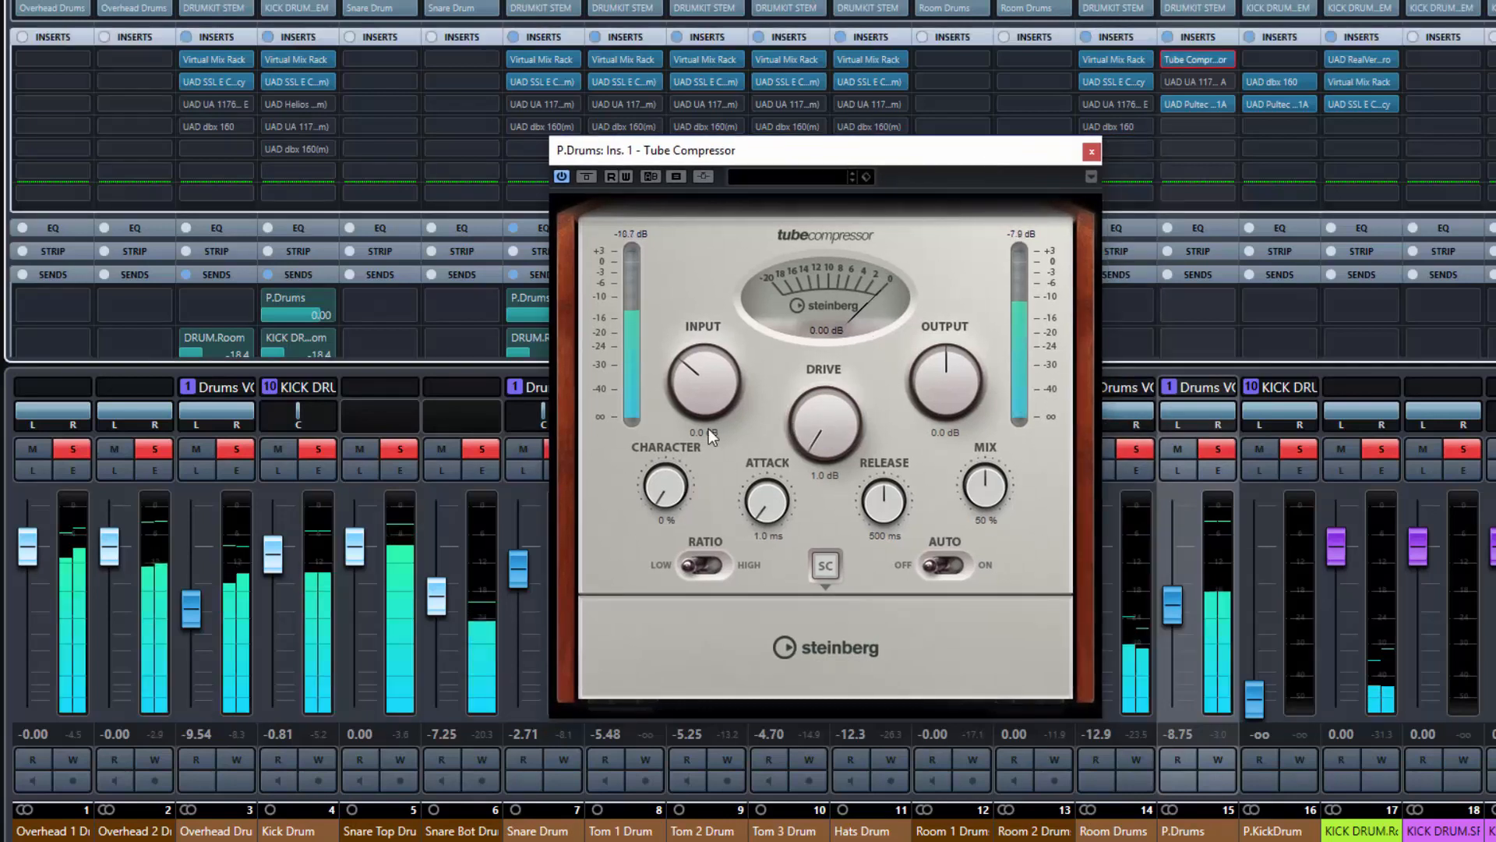
# Set the Tube Compressor's release to 292 ms, attack to 15.5 ms, drive to 2.1 dB and input to 31.3 dB.
pyautogui.moveTo(882, 506); pyautogui.dragTo(877, 531)
pyautogui.moveTo(764, 489); pyautogui.dragTo(756, 457)
pyautogui.moveTo(809, 409)
pyautogui.mouseDown()
pyautogui.moveTo(802, 375)
pyautogui.moveTo(807, 390)
pyautogui.mouseUp()
pyautogui.moveTo(694, 377); pyautogui.dragTo(681, 282)
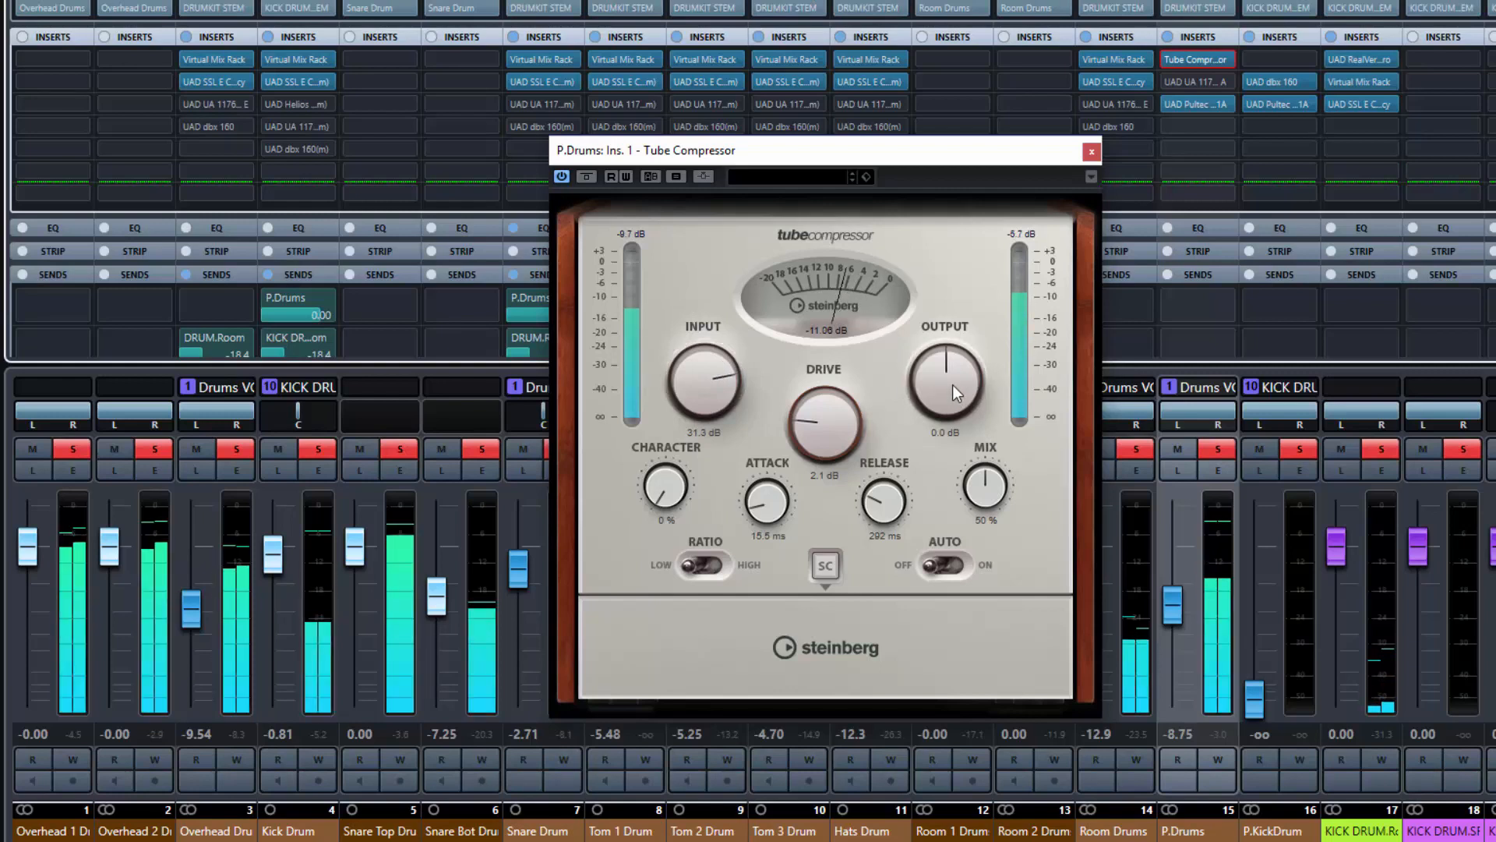
# Isolate P.Drums with Listen, raise its fader to -0.10 dB and set the Tube Compressor's mix to 100 %.
pyautogui.click(1166, 472)
pyautogui.moveTo(1169, 608); pyautogui.dragTo(1166, 550)
pyautogui.moveTo(984, 486); pyautogui.dragTo(938, 259)
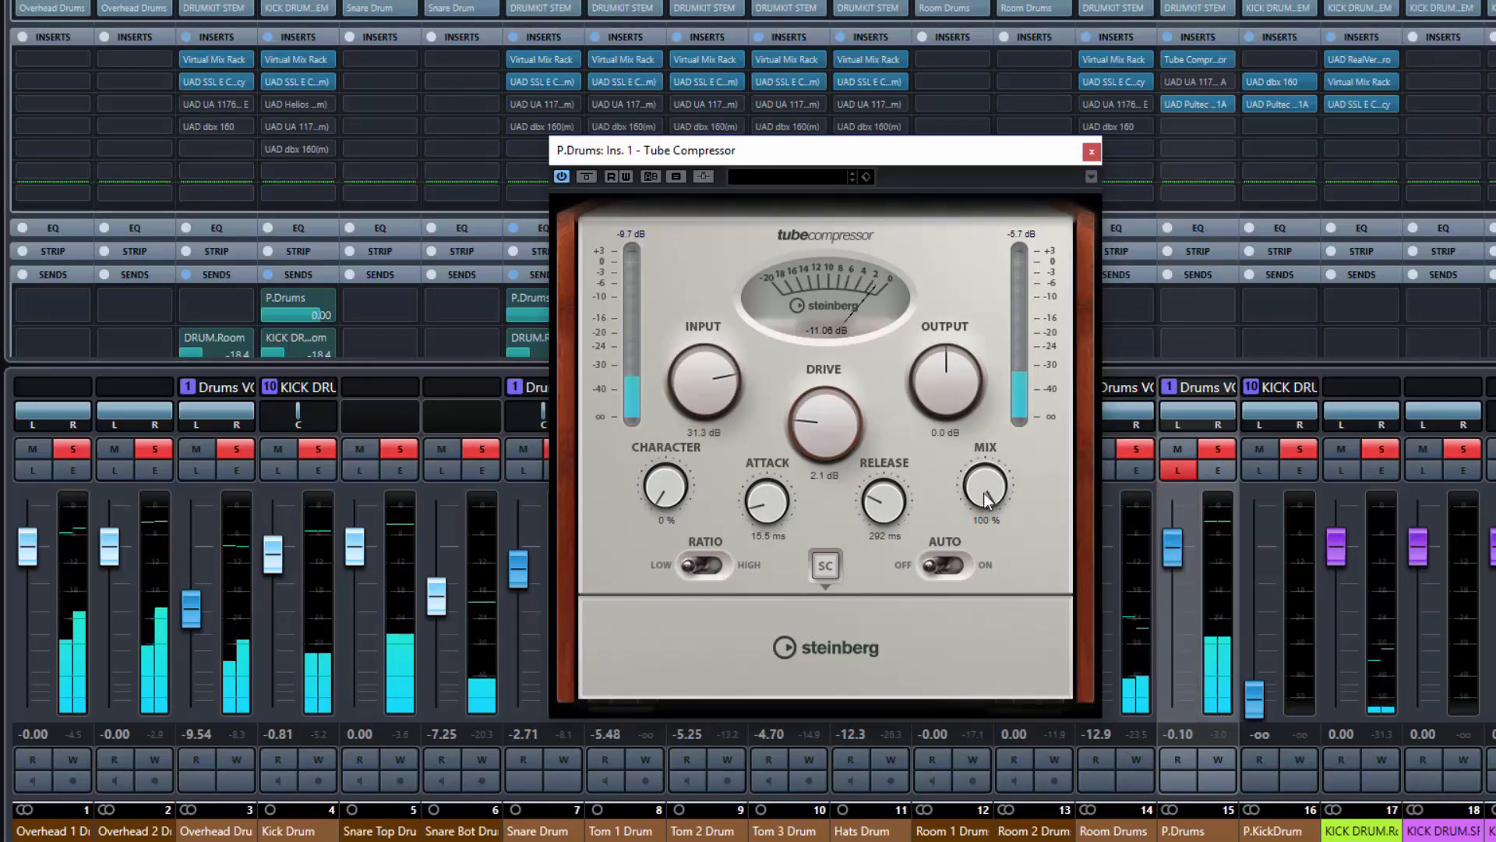
# Compress harder with a high ratio, 89 ms release, 16.0 ms attack, 6.0 dB drive and 39.2 dB input.
pyautogui.click(717, 565)
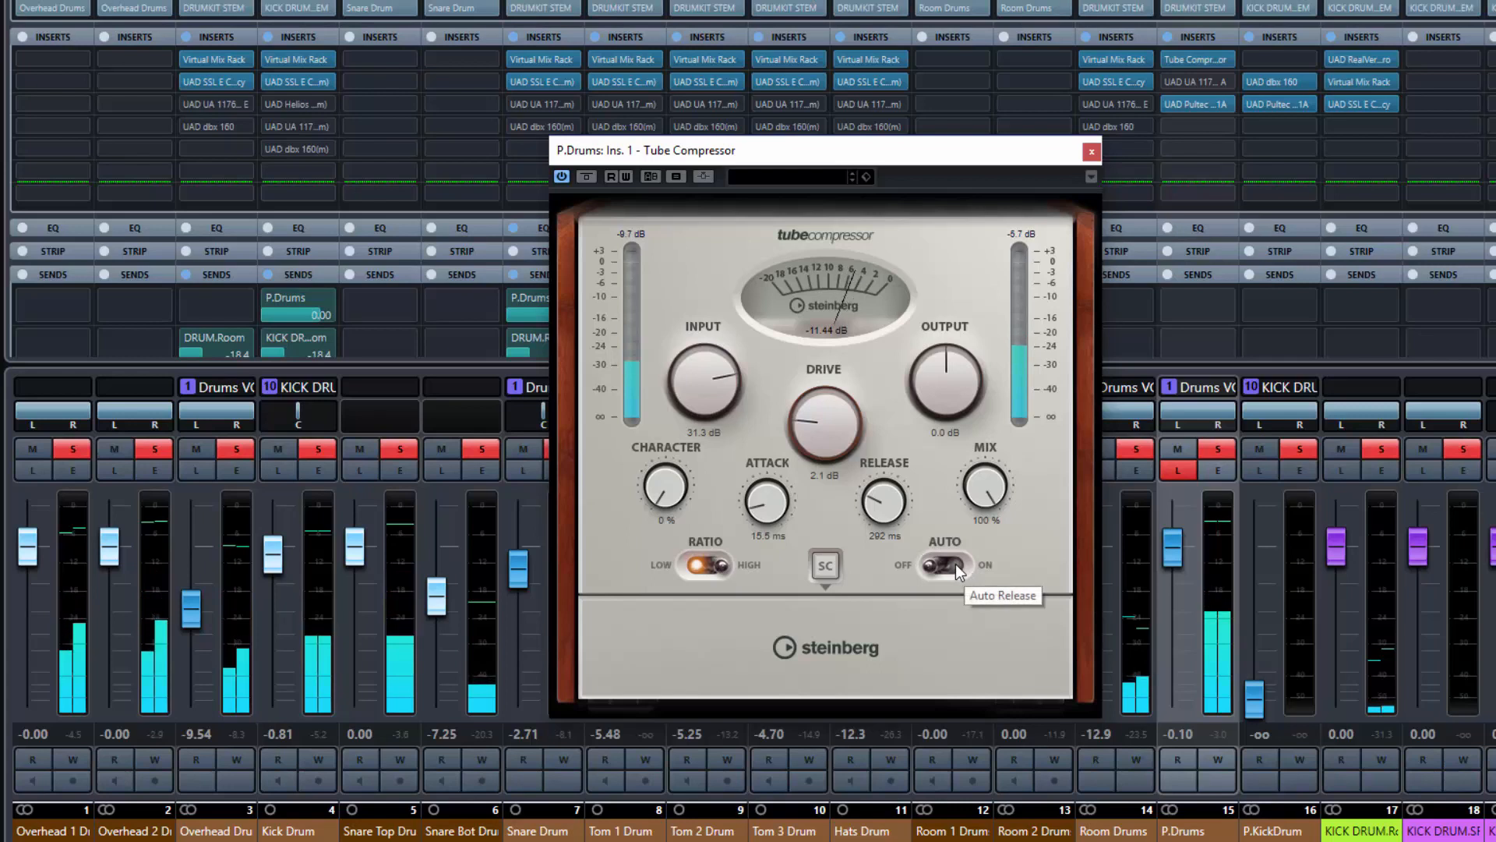
pyautogui.moveTo(878, 514); pyautogui.dragTo(884, 545)
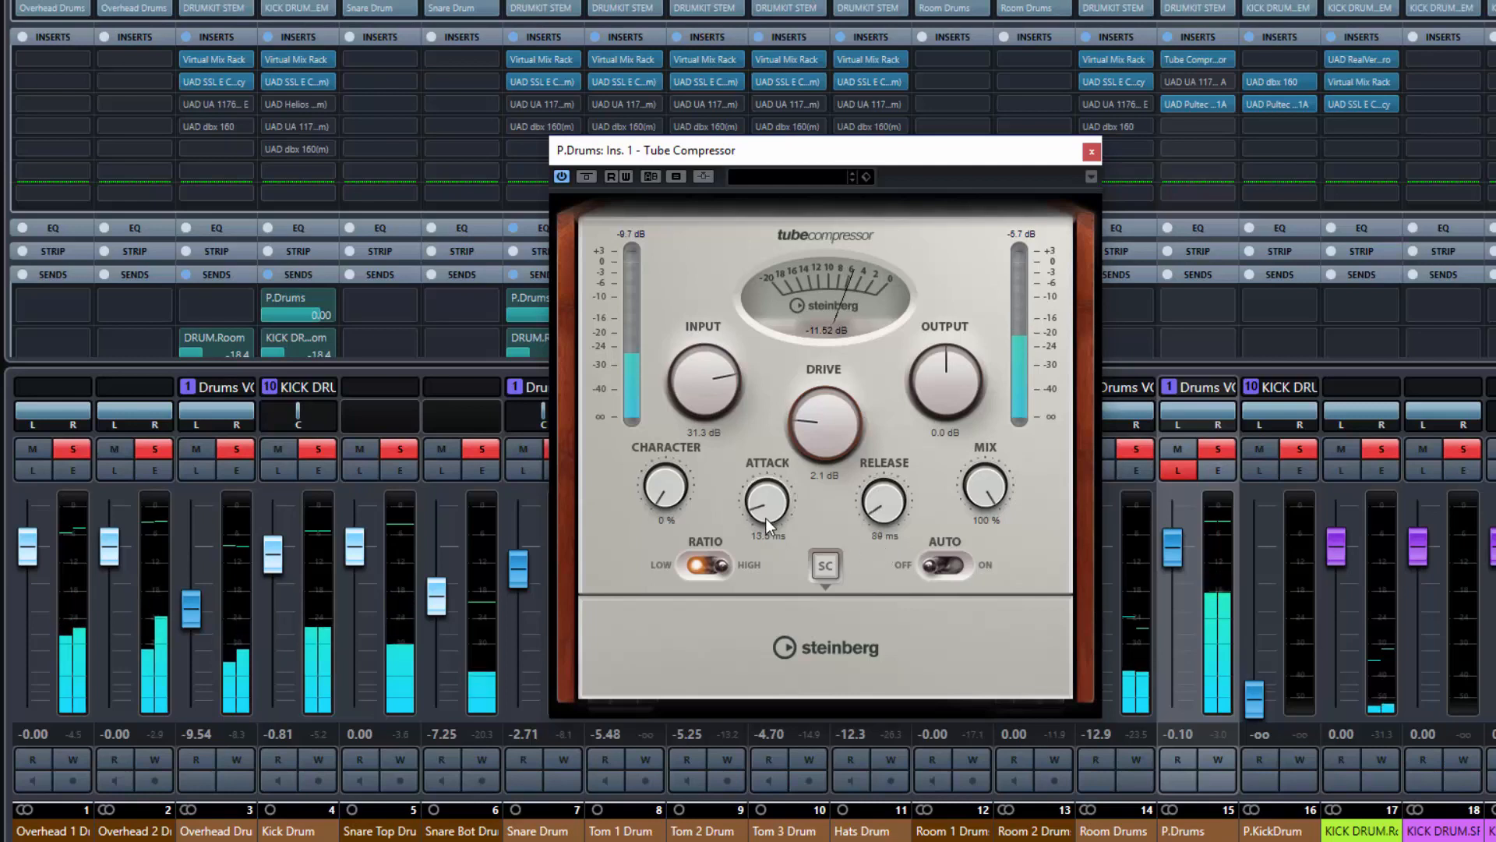
pyautogui.moveTo(764, 512); pyautogui.dragTo(764, 512)
pyautogui.moveTo(817, 438); pyautogui.dragTo(806, 252)
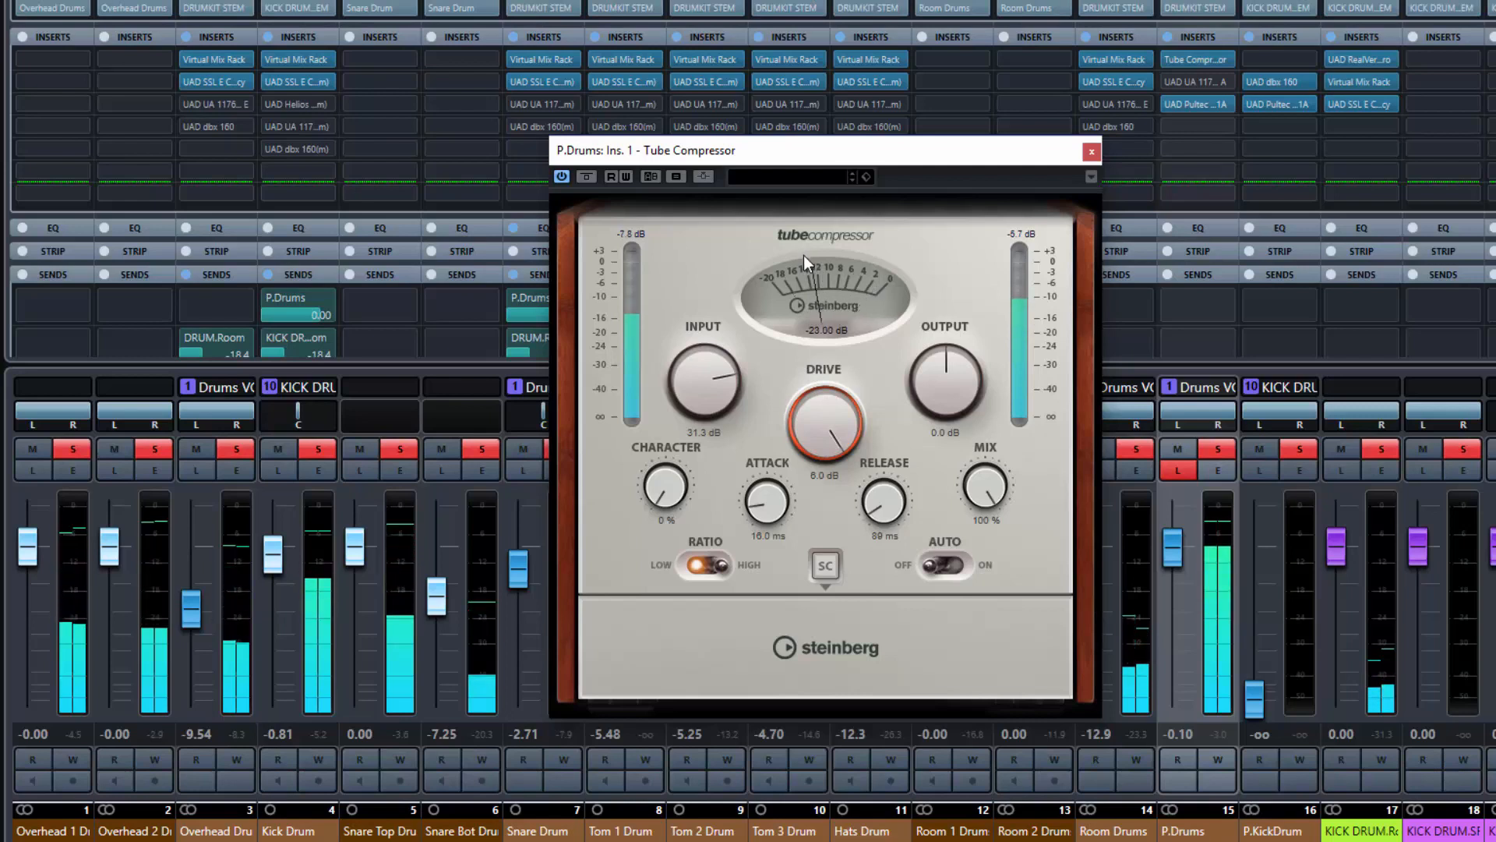
pyautogui.moveTo(718, 373); pyautogui.dragTo(718, 348)
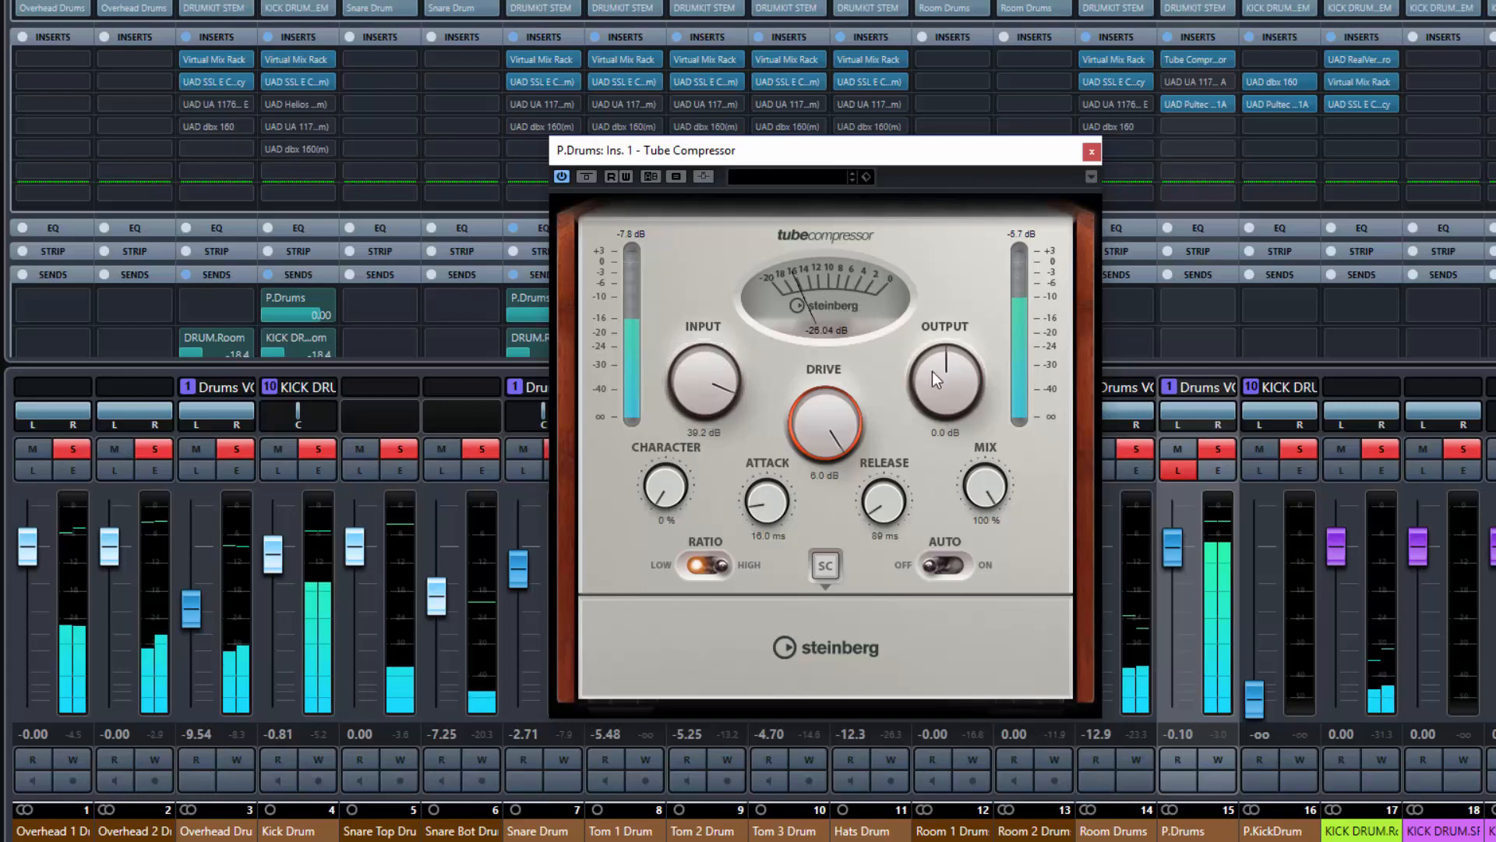
# Compare the sound with the Tube Compressor bypassed and active, and set its output to -2.8 dB with character at 0 %.
pyautogui.click(585, 177)
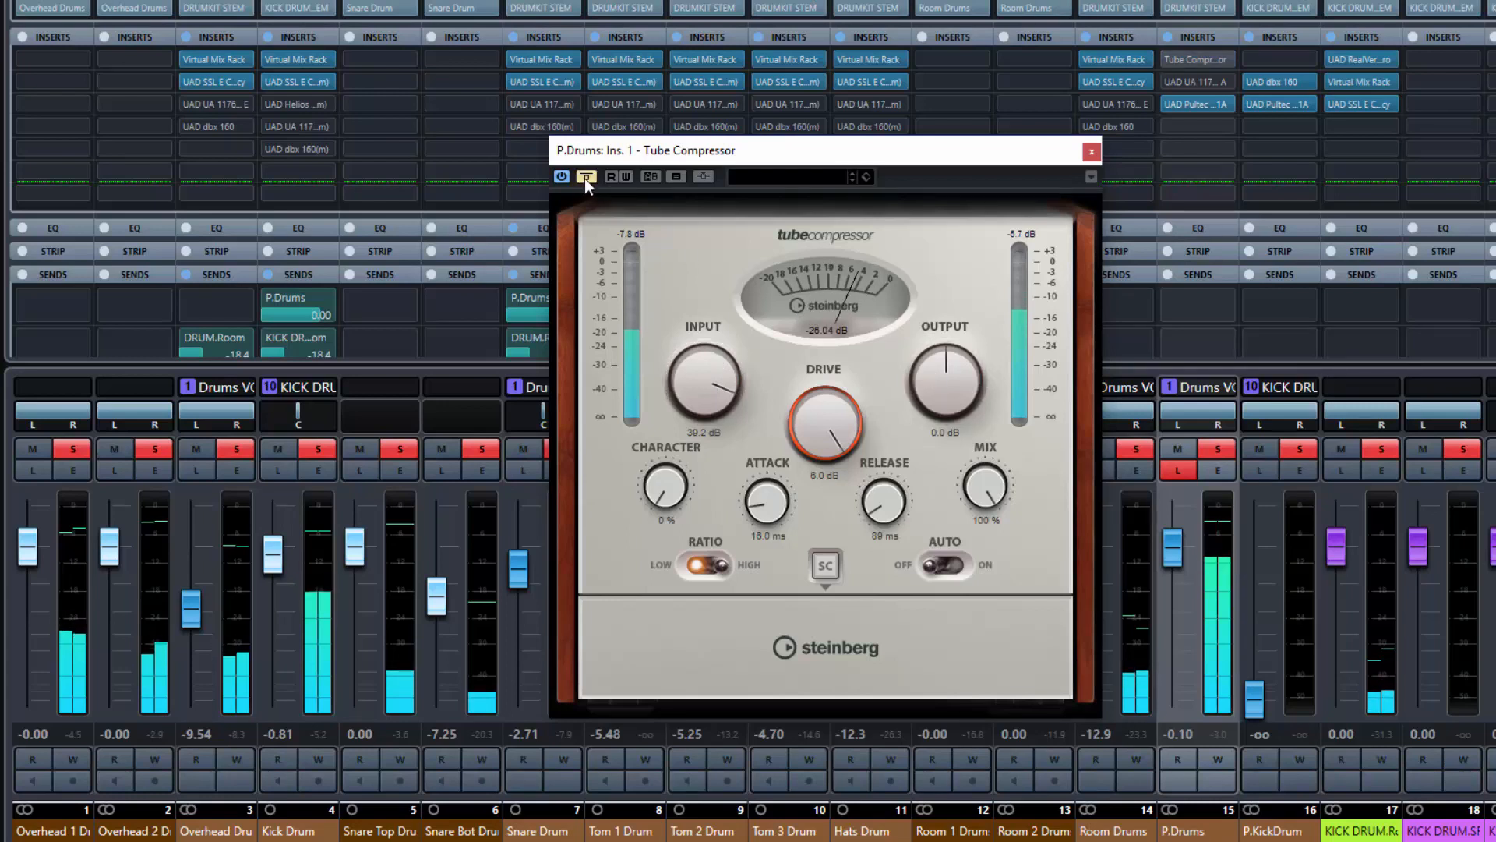
pyautogui.click(586, 176)
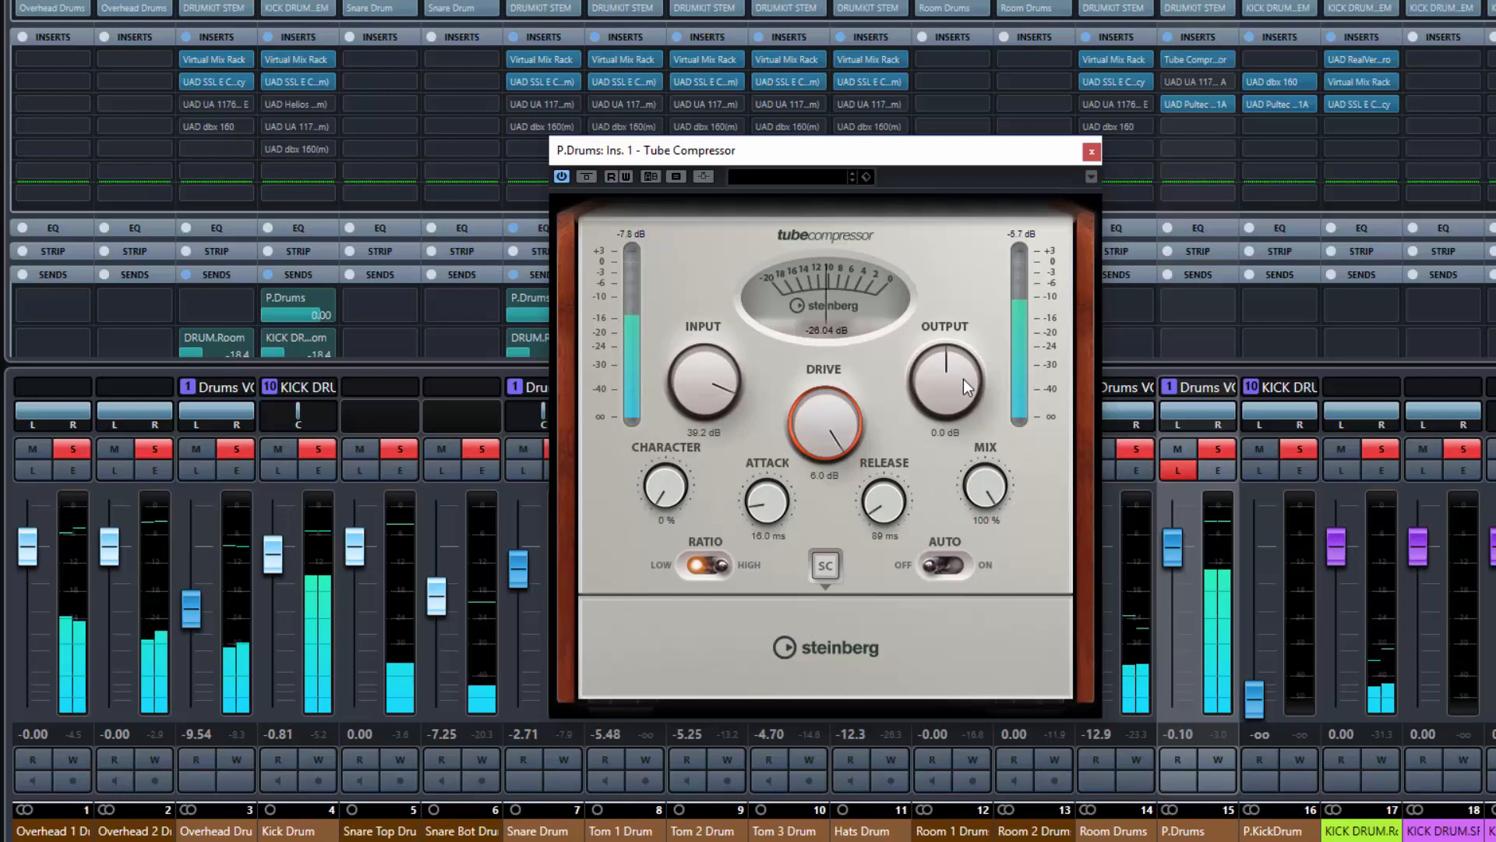
pyautogui.moveTo(963, 379); pyautogui.dragTo(970, 409)
pyautogui.moveTo(667, 483)
pyautogui.mouseDown()
pyautogui.moveTo(652, 382)
pyautogui.moveTo(673, 307)
pyautogui.moveTo(662, 497)
pyautogui.mouseUp()
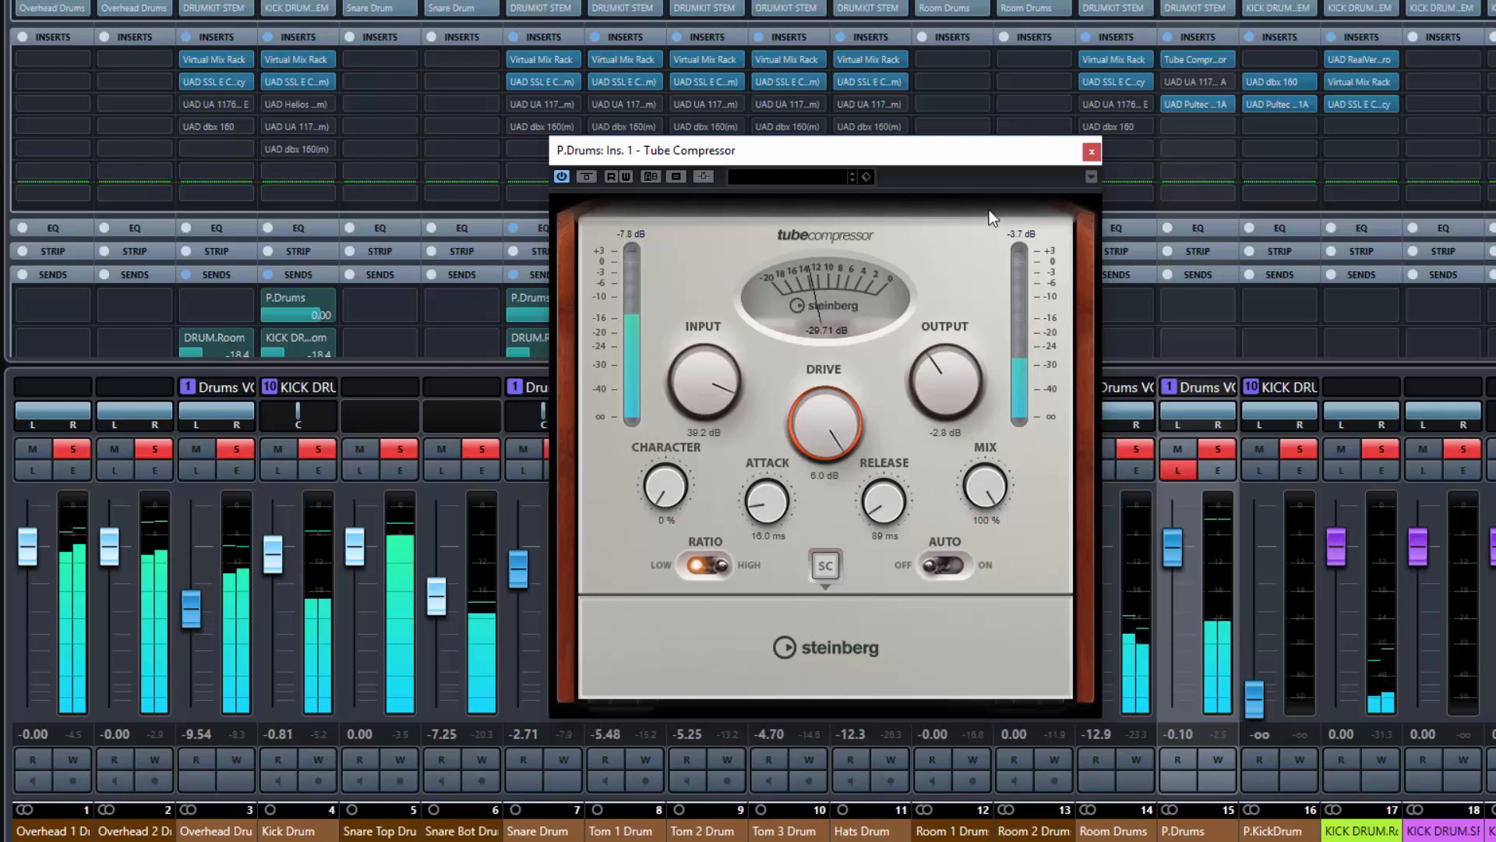
# Turn off Listen on P.Drums, pull its fader fully down and blend it back in at -1.65 dB.
pyautogui.click(1177, 471)
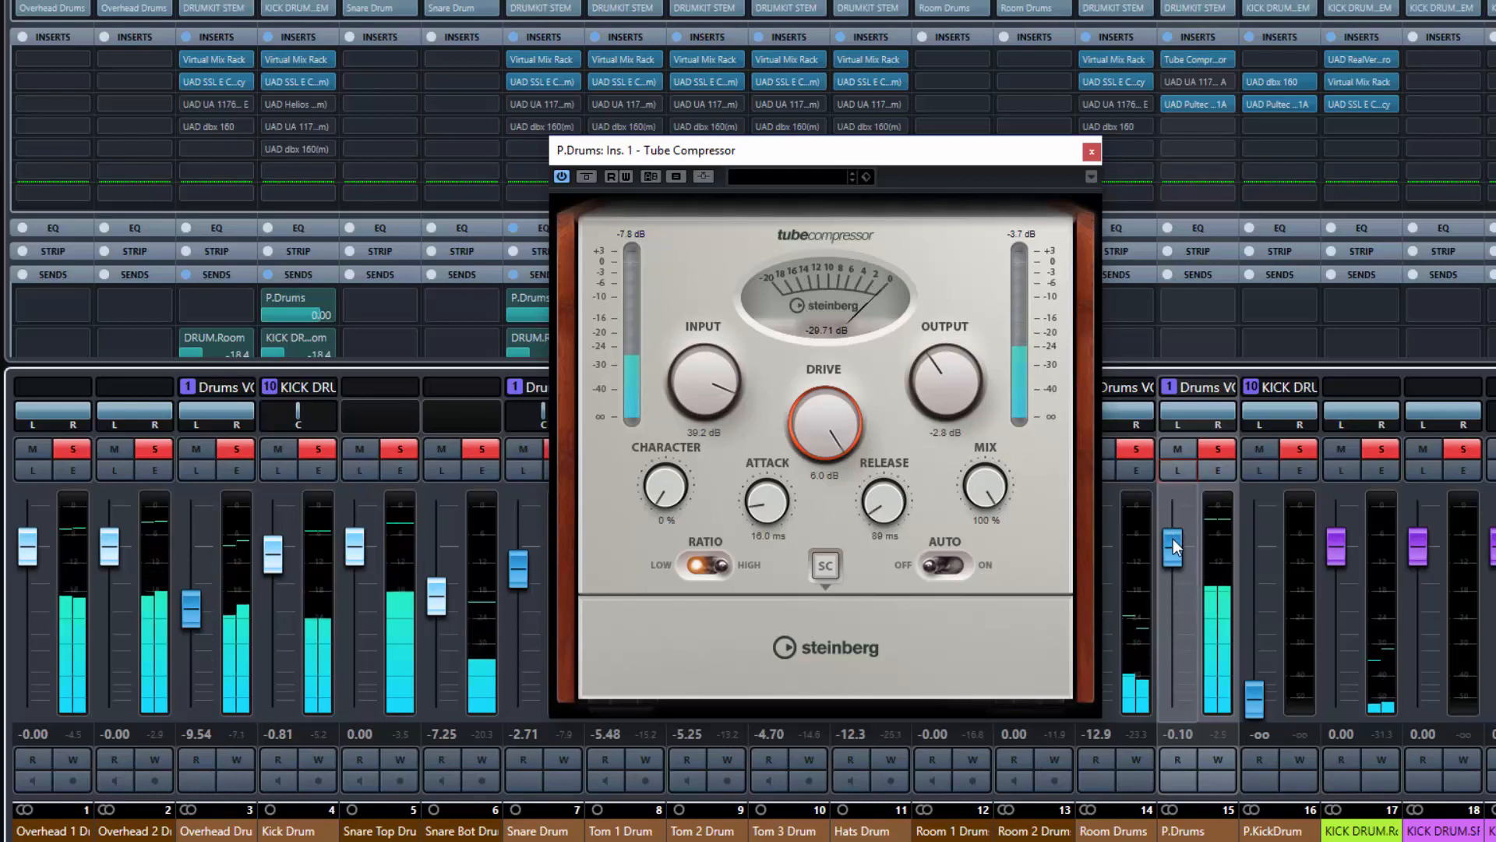
pyautogui.moveTo(1172, 539); pyautogui.dragTo(1176, 732)
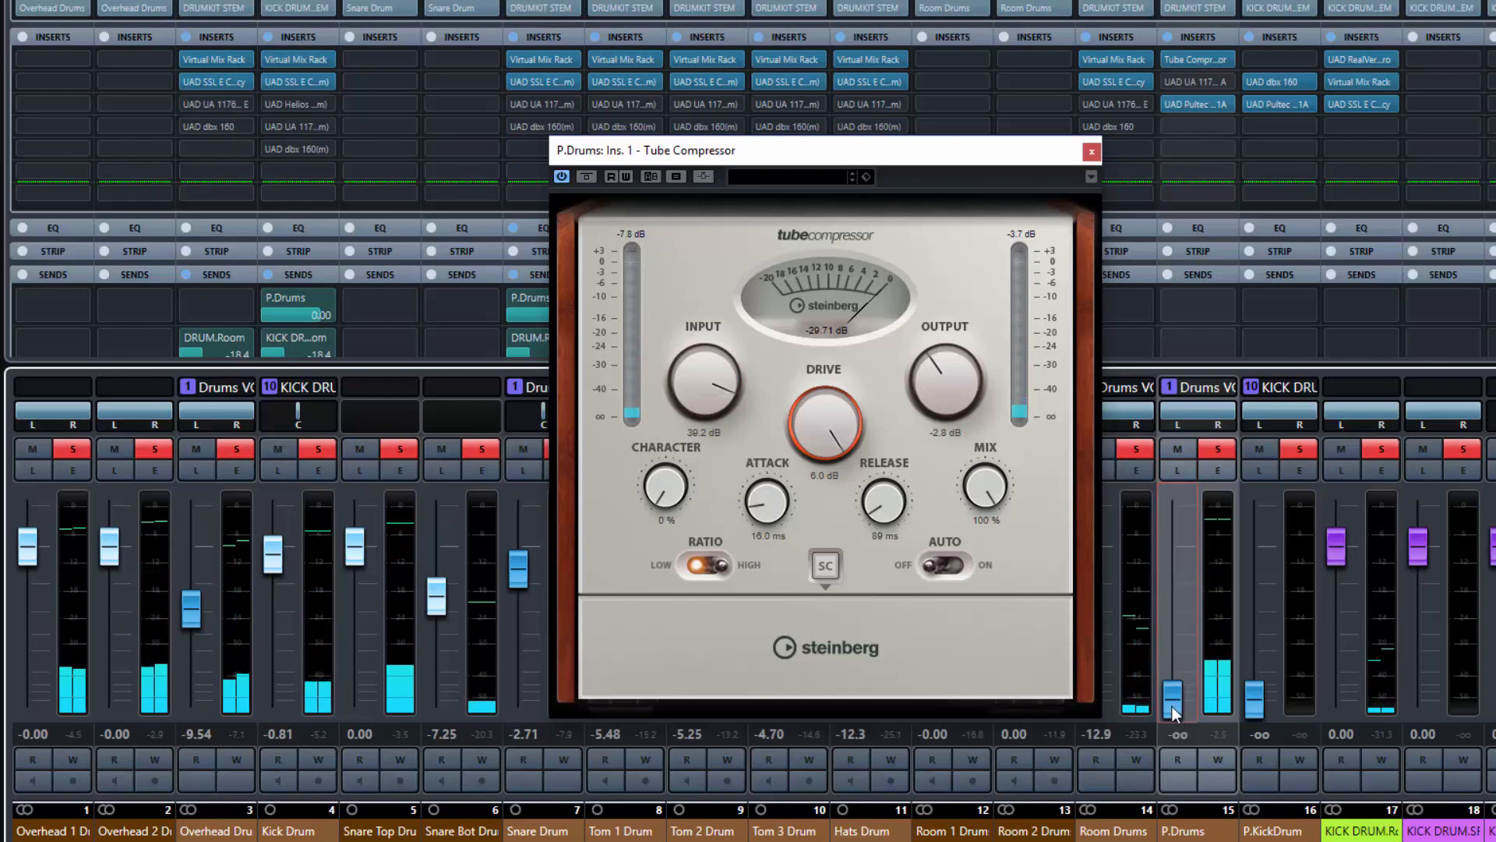
pyautogui.moveTo(1171, 706); pyautogui.dragTo(1177, 590)
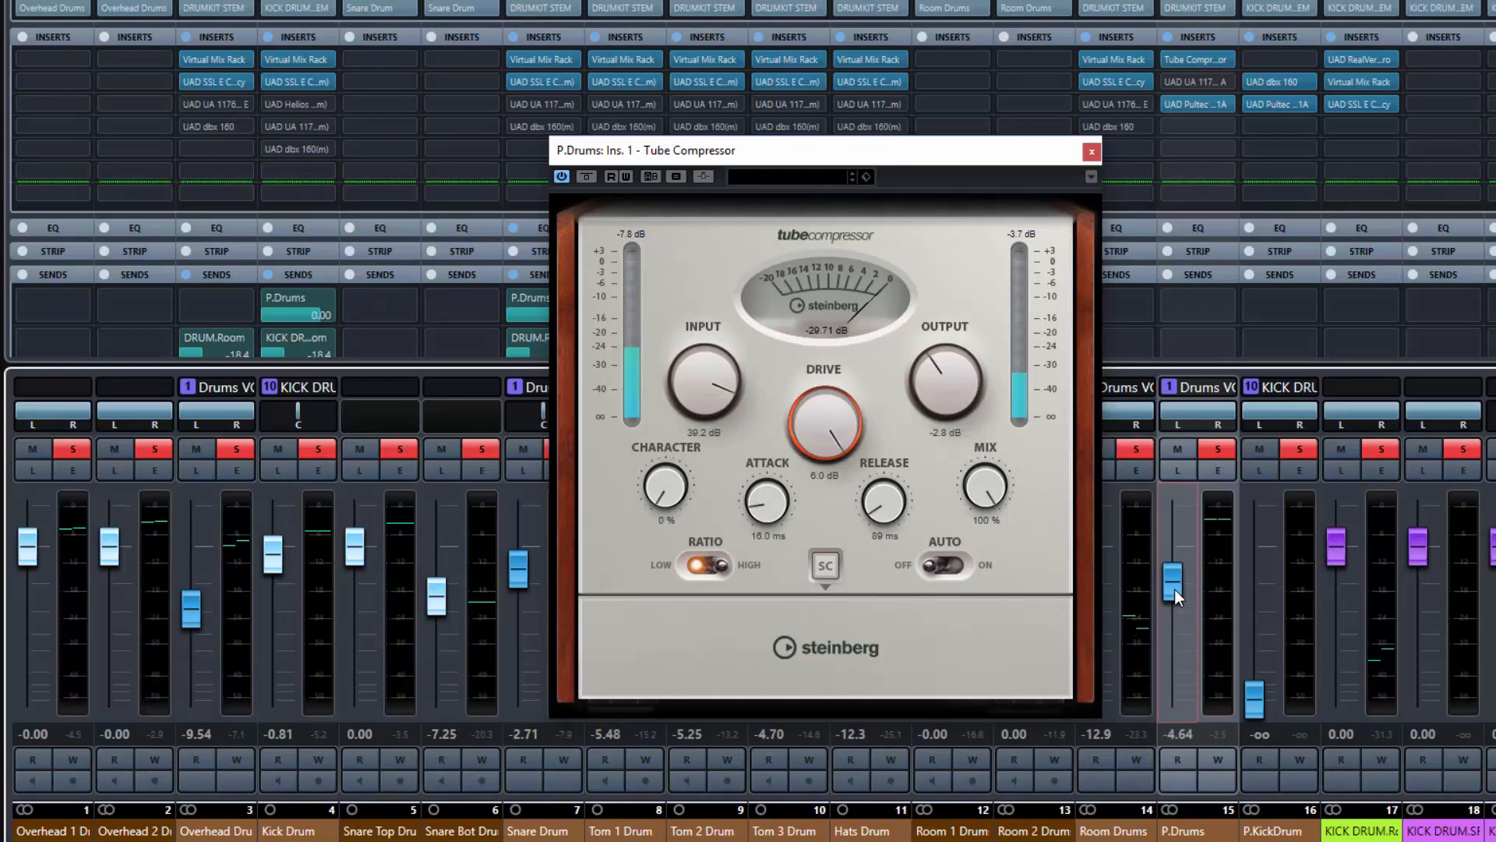
pyautogui.moveTo(1172, 589); pyautogui.dragTo(1169, 570)
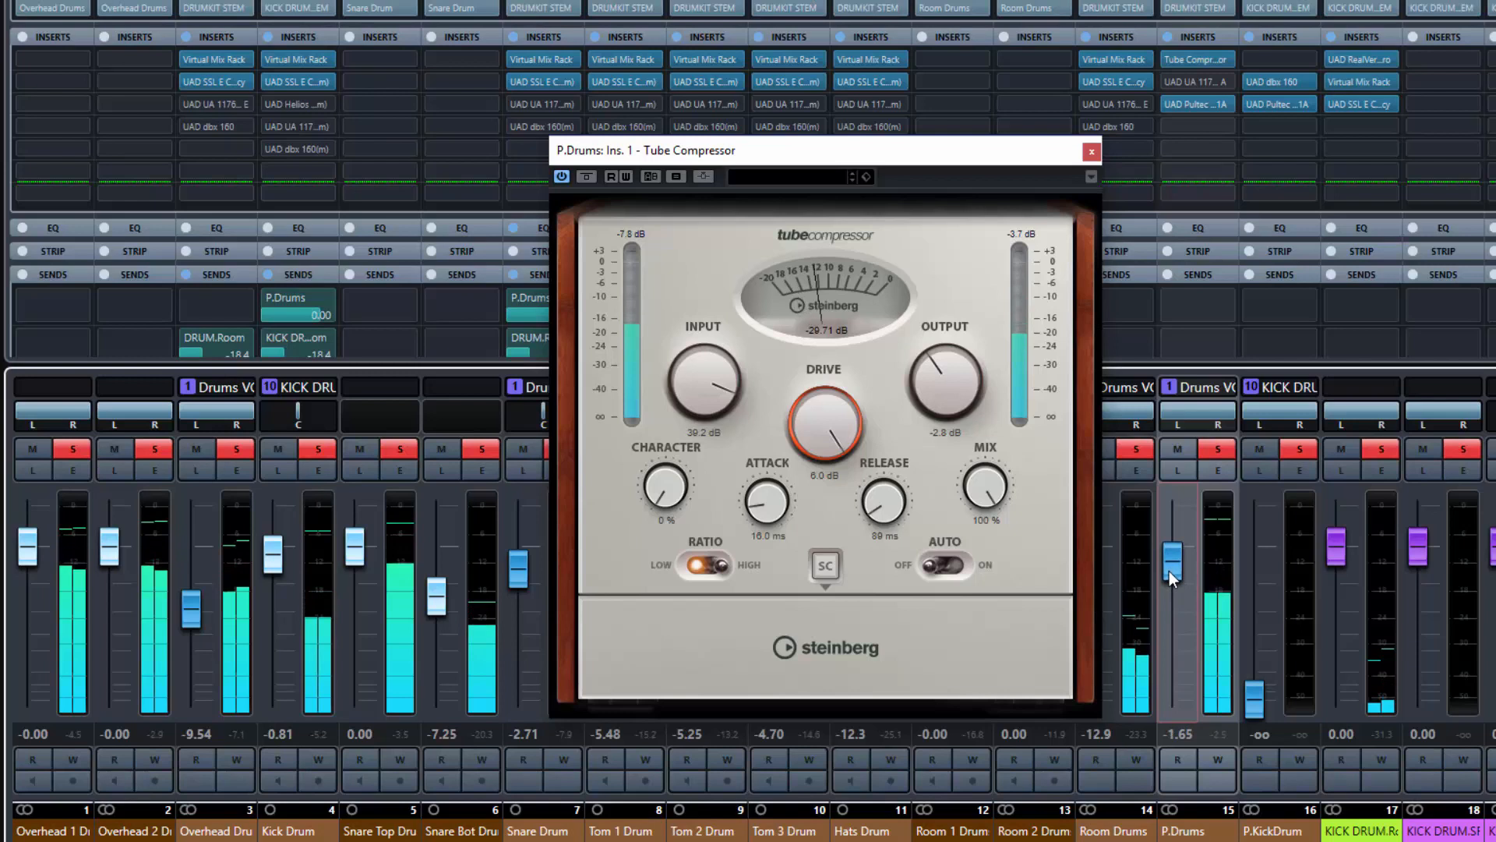
# Compare the drum kit repeatedly with P.Drums unsoloed and soloed to judge the parallel compression.
pyautogui.click(1218, 450)
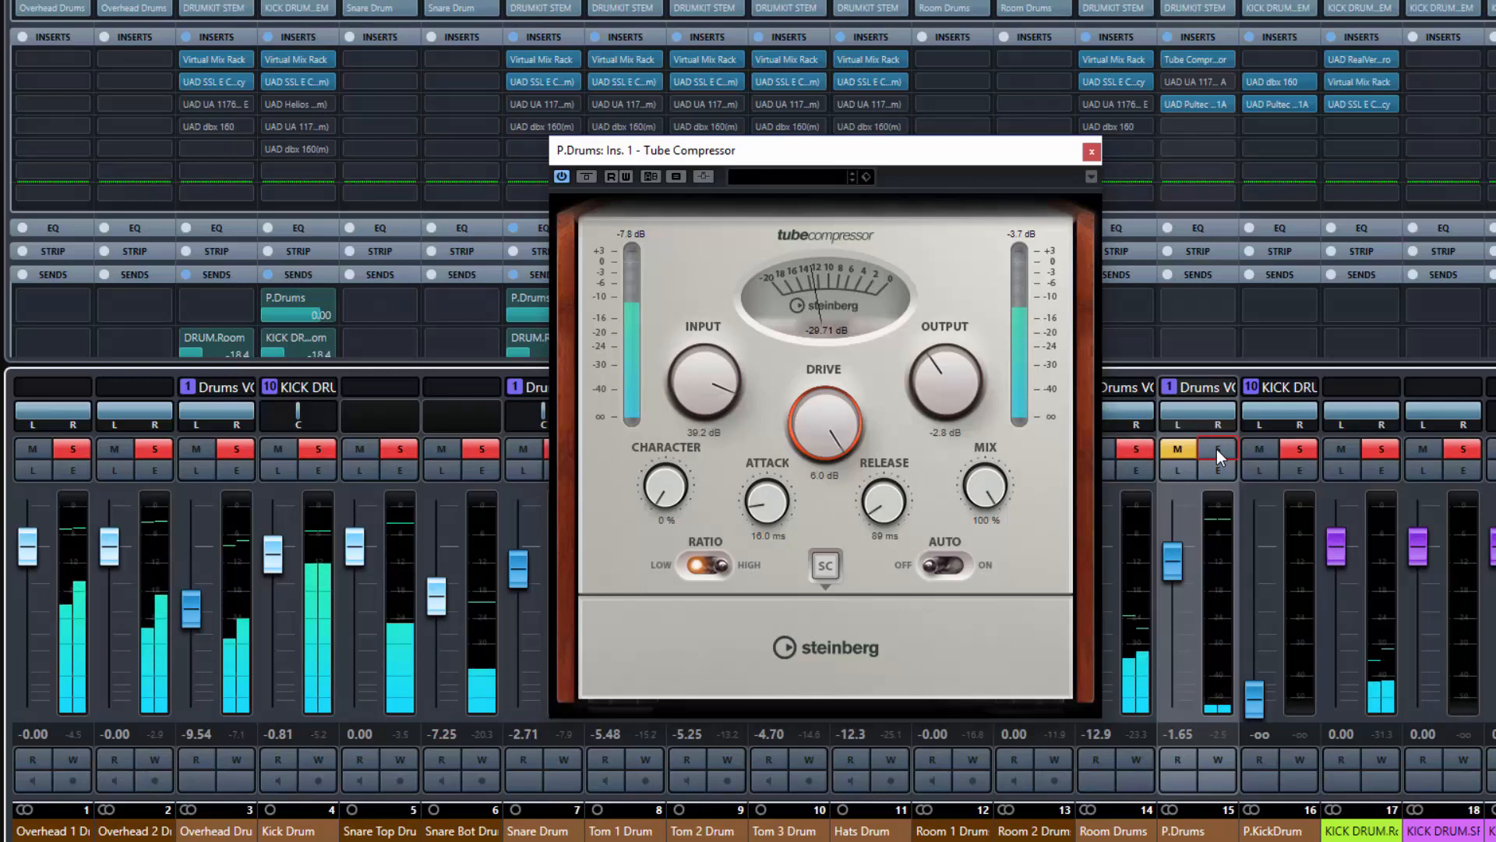
pyautogui.click(1217, 449)
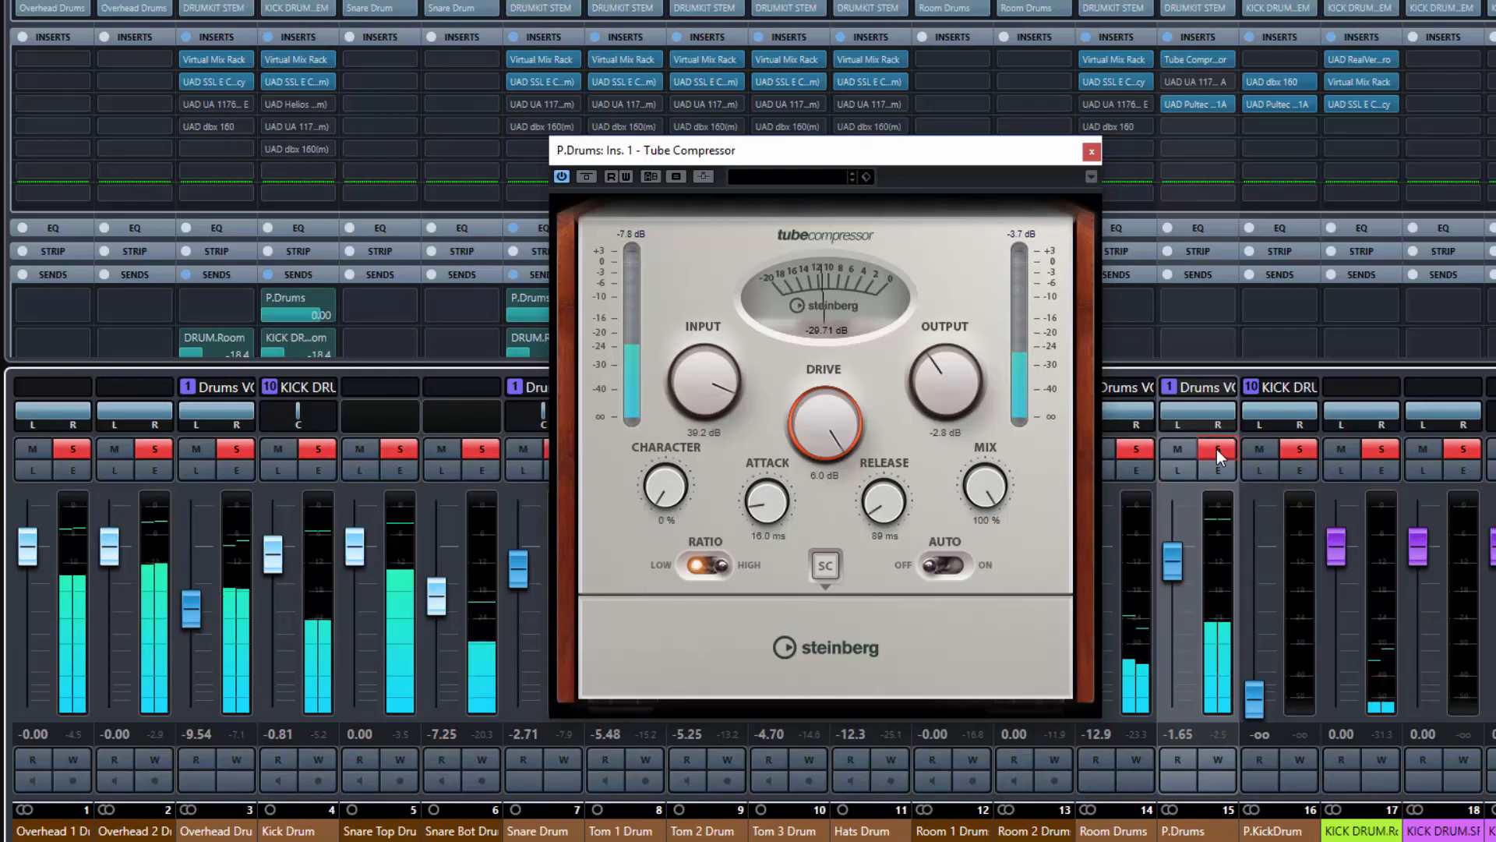
pyautogui.click(1218, 448)
pyautogui.click(1218, 448)
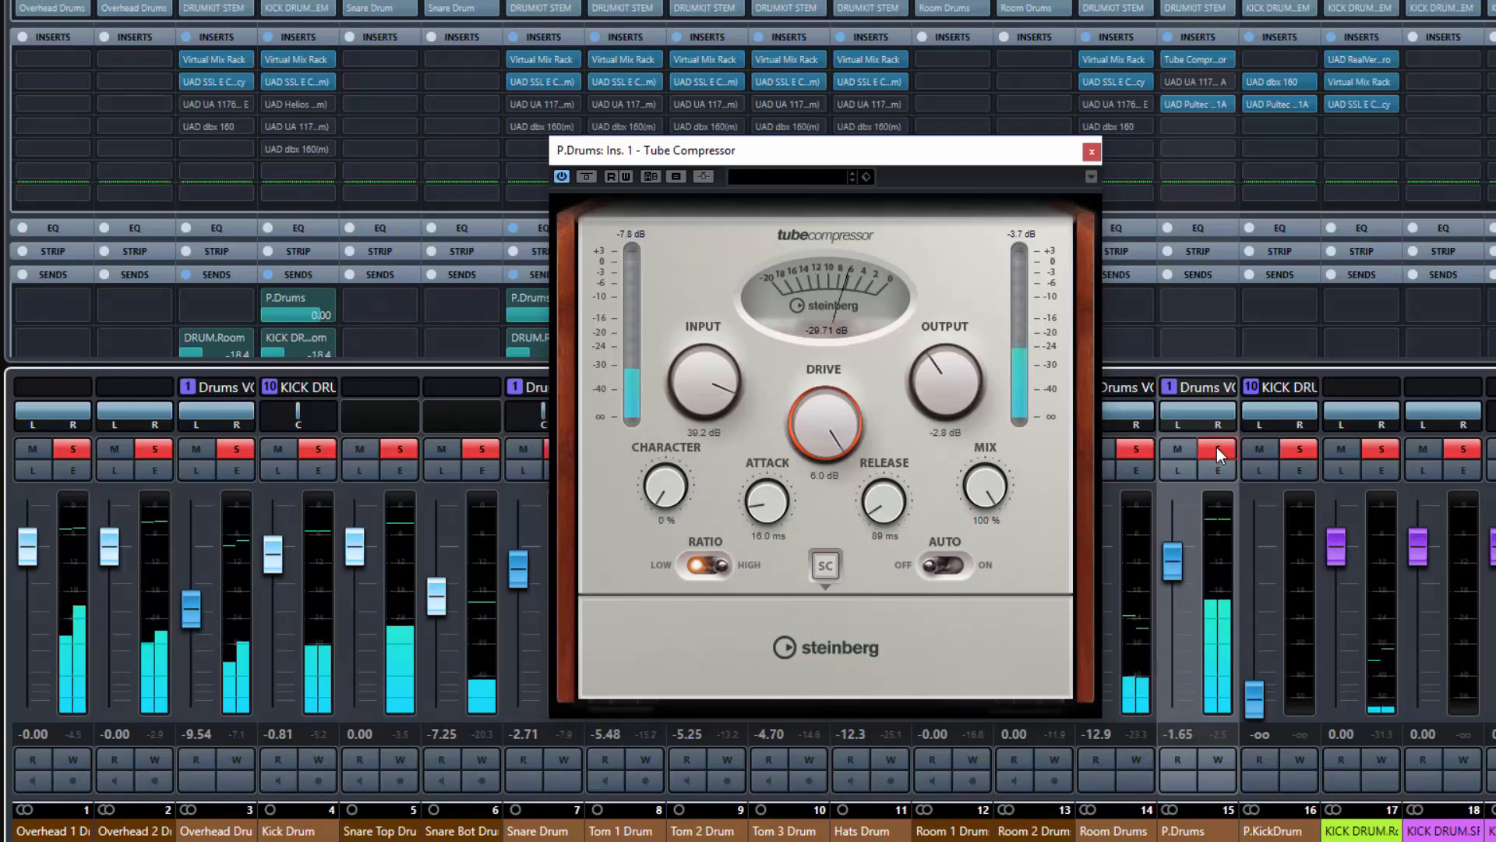
pyautogui.click(1217, 448)
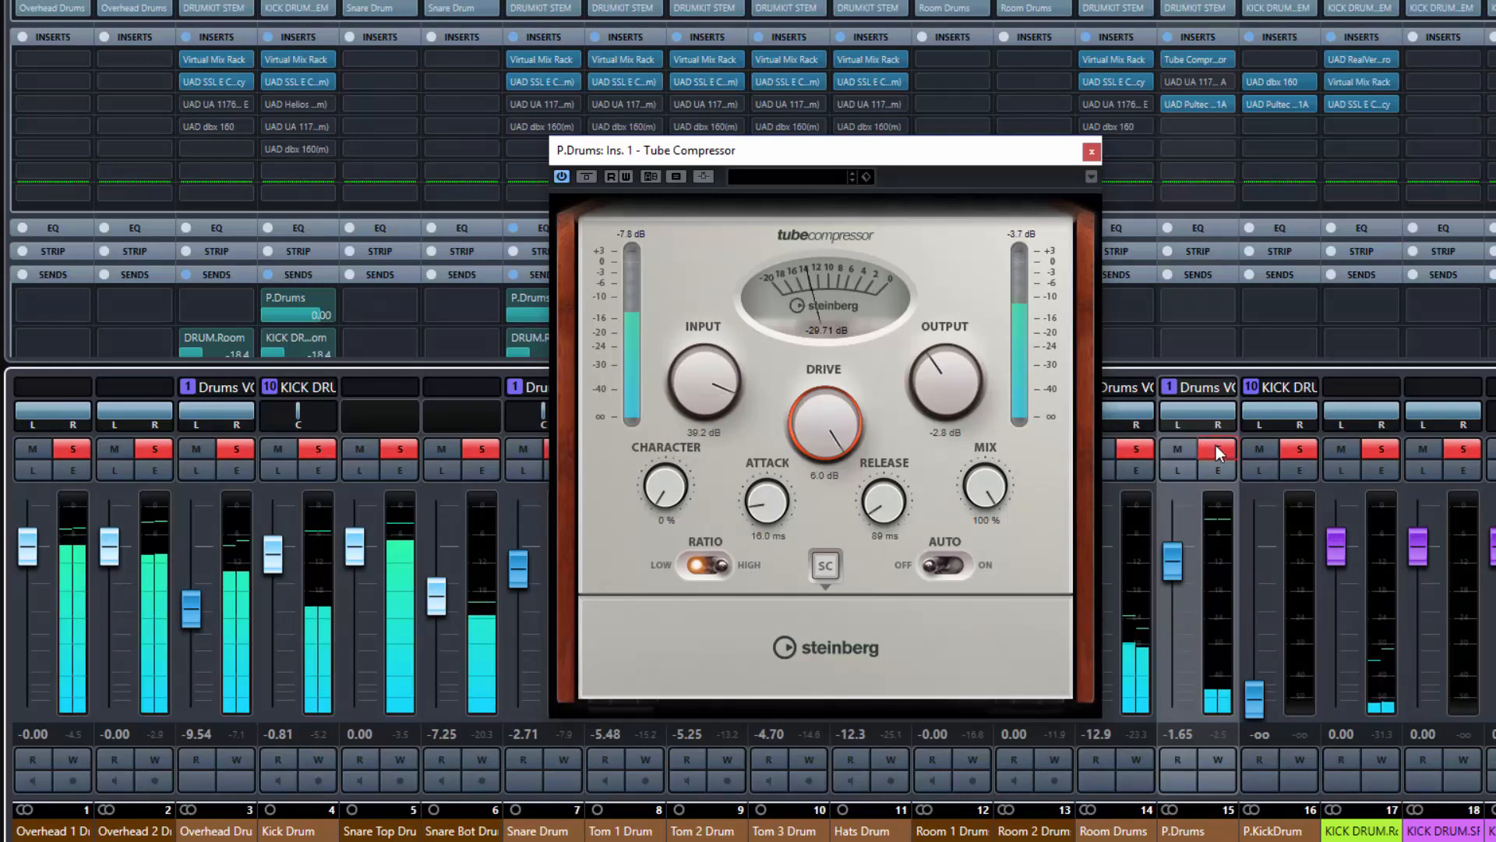
pyautogui.click(1216, 448)
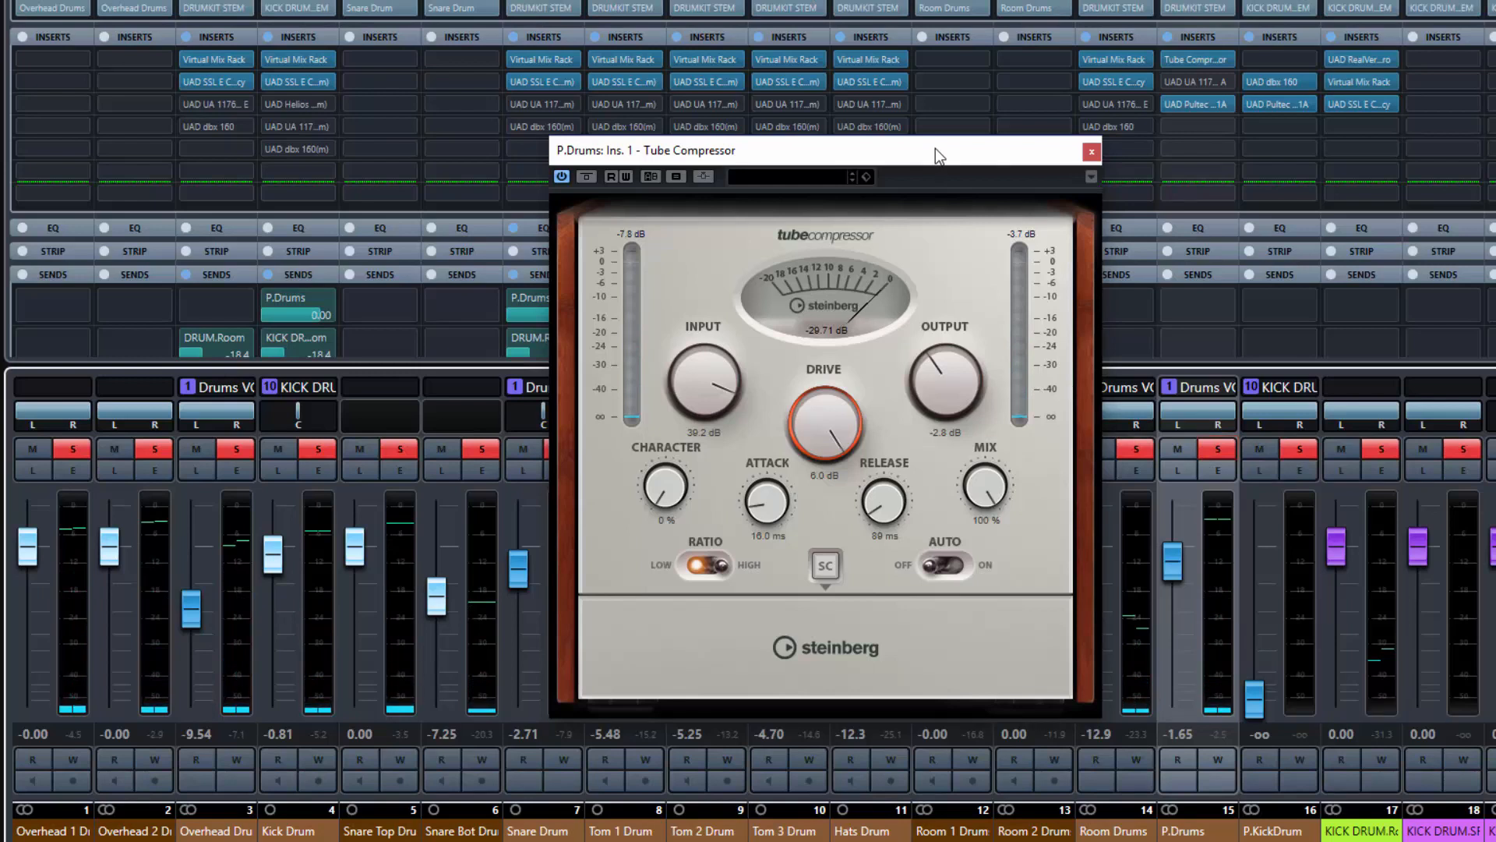
# Move the Tube Compressor window aside to look over the mixer channels, and close it.
pyautogui.moveTo(939, 148); pyautogui.dragTo(1122, 165)
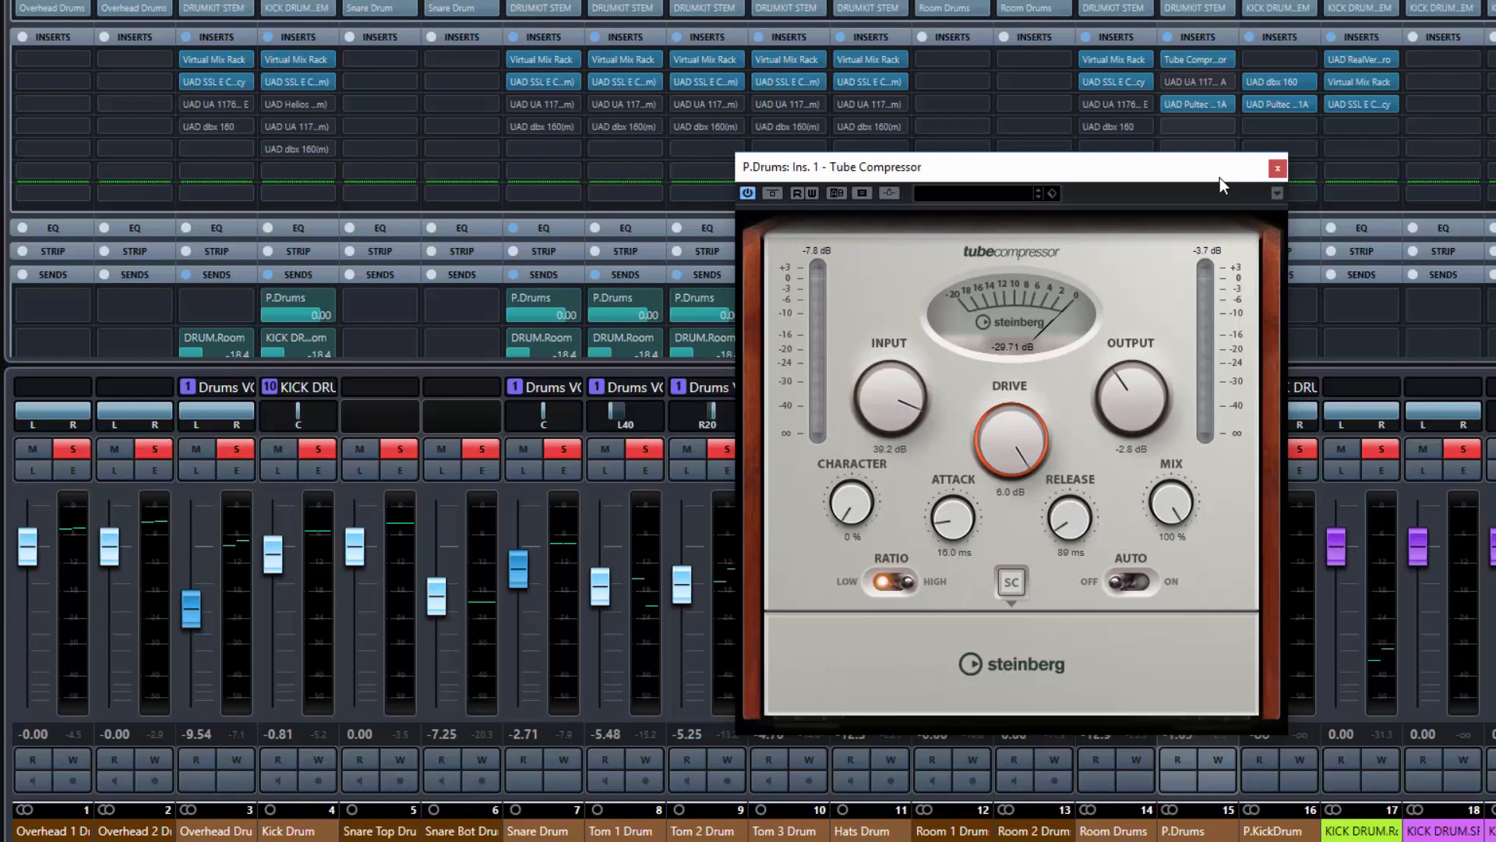
pyautogui.moveTo(1219, 178); pyautogui.dragTo(1045, 172)
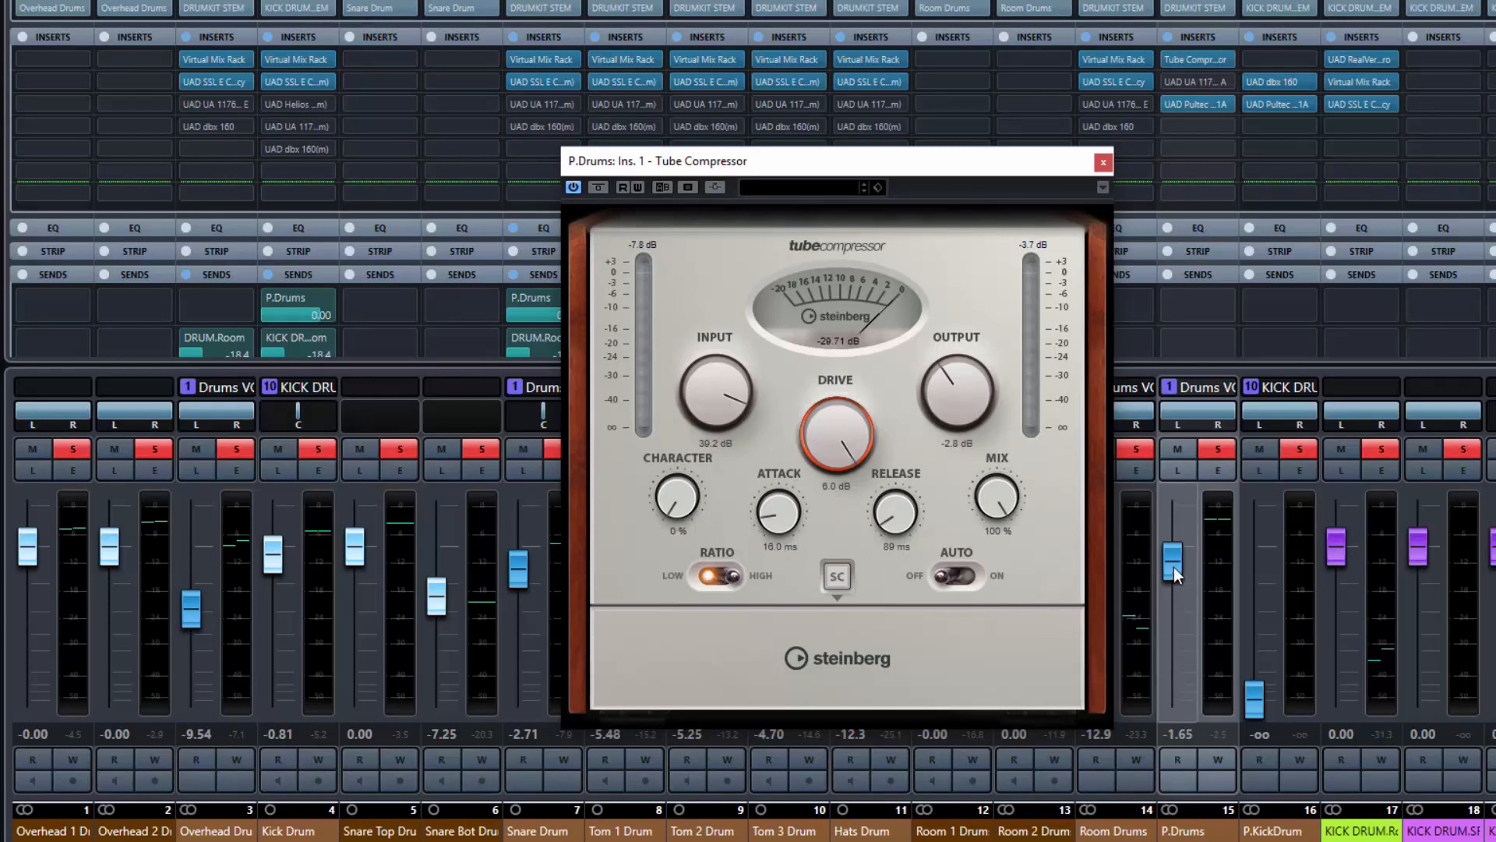
pyautogui.click(1104, 163)
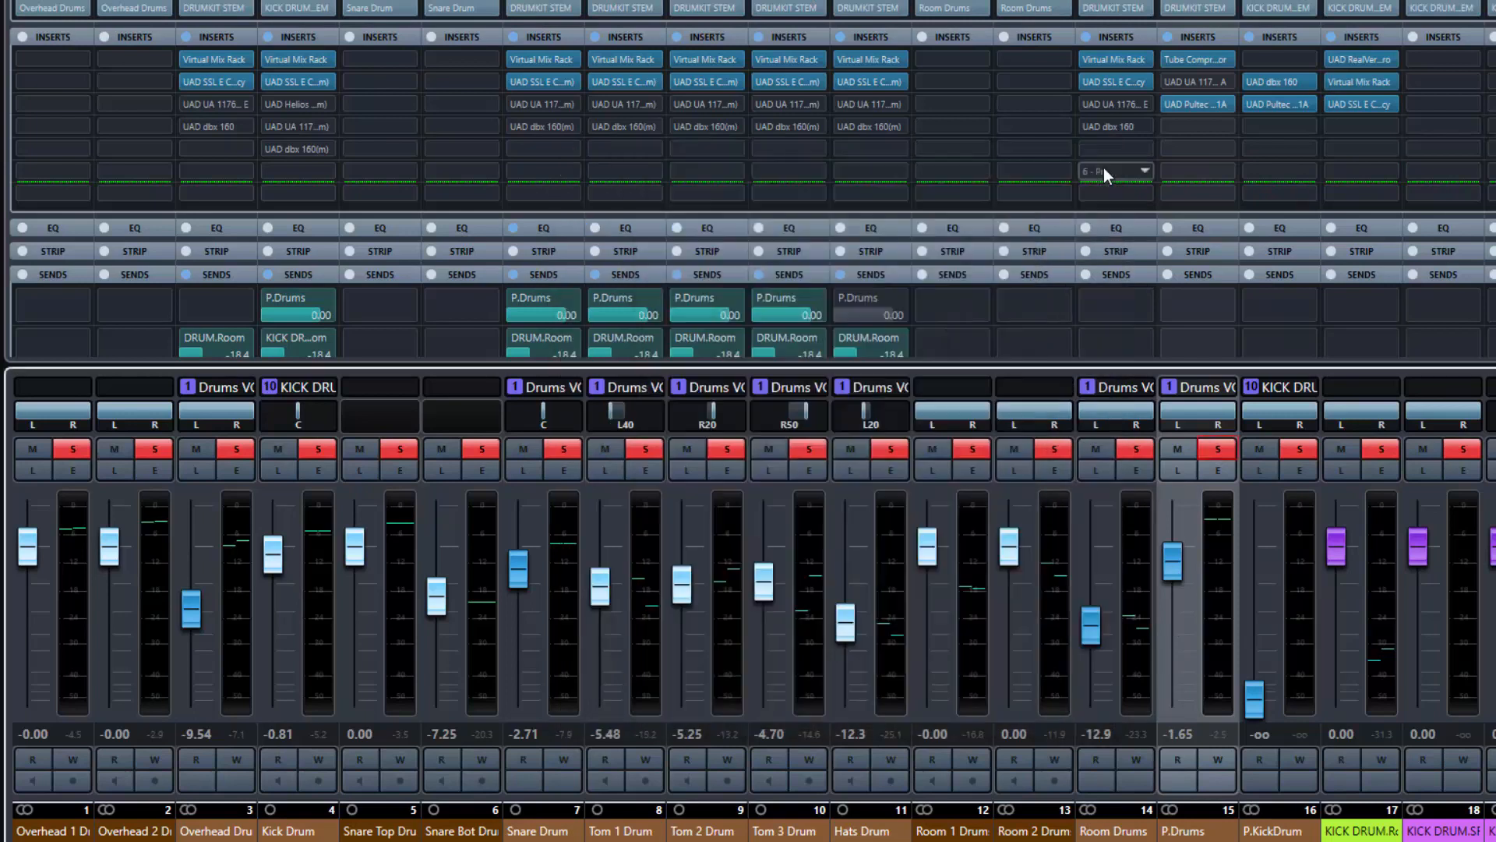